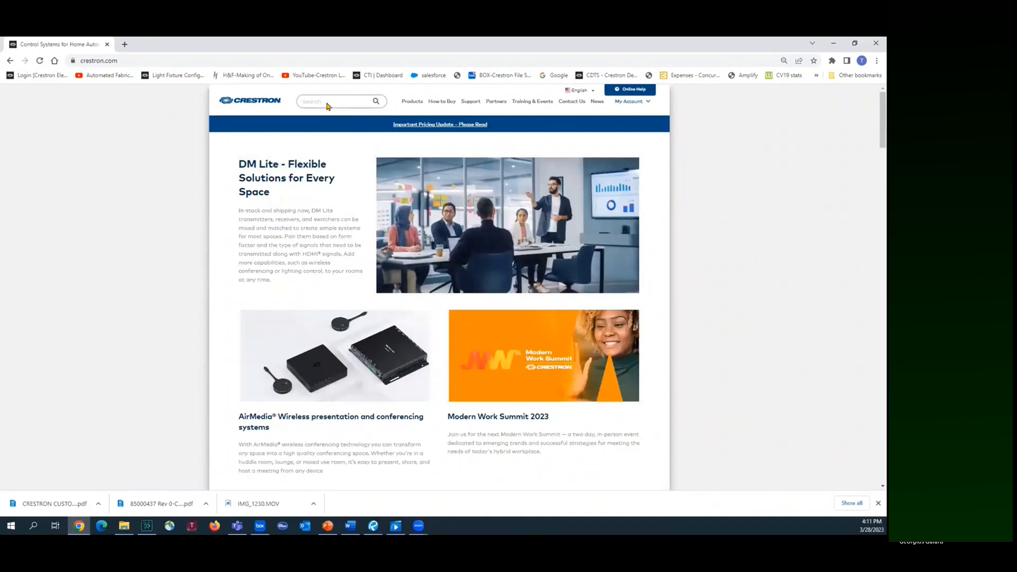
Find the Light Fixture Configuration Tool through the site search for "Light Fixture Config" and open My Fixture Library.
text(Light Fixture Config)
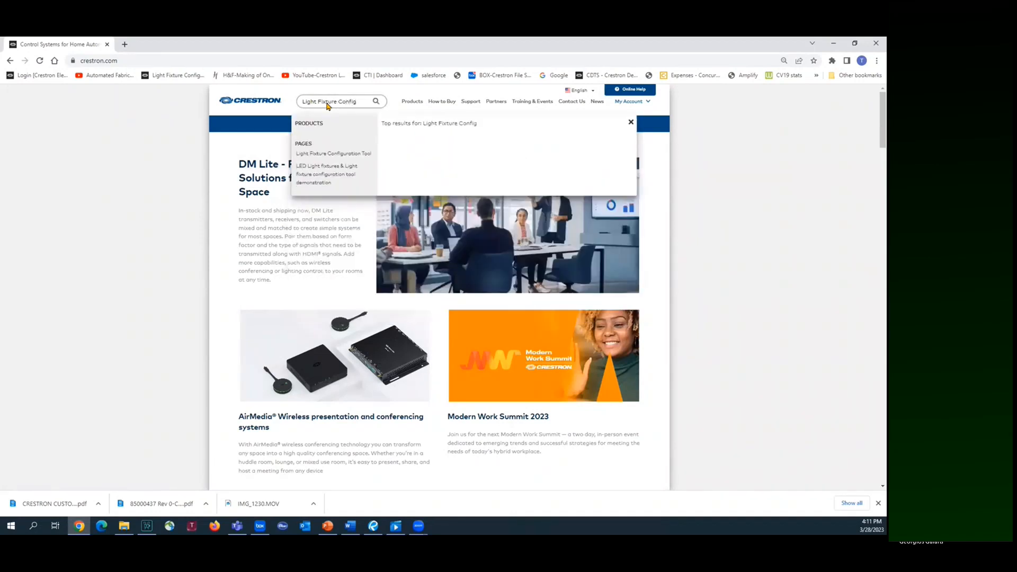
click(341, 154)
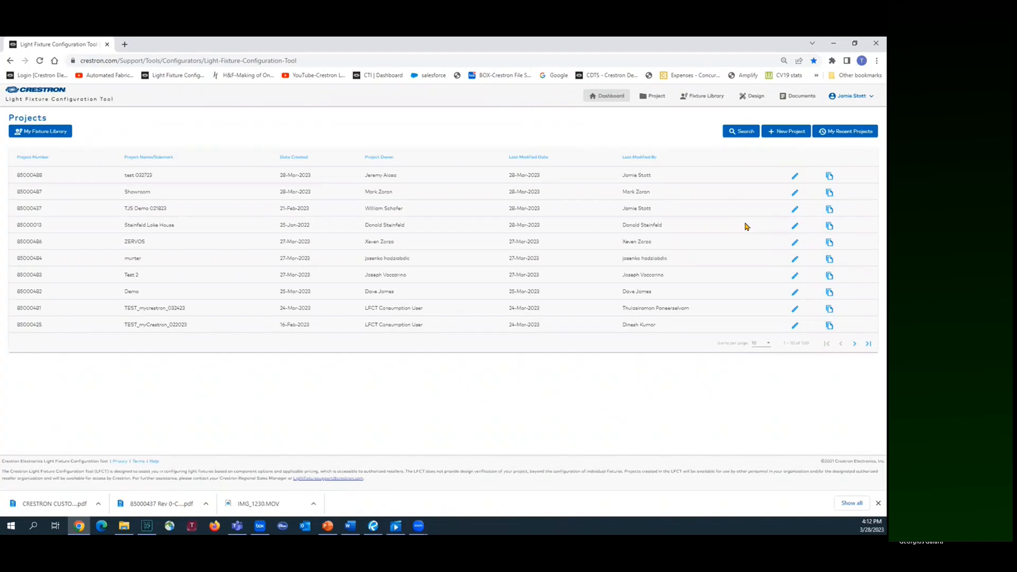
click(33, 134)
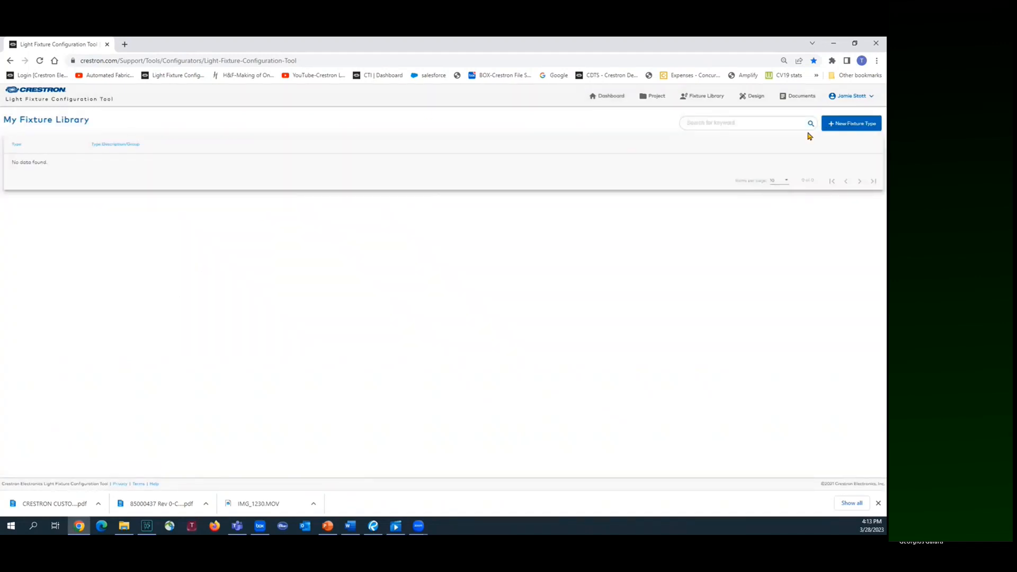
Start a new fixture type F55-RIC with the description "Fixed 55 Degree - Round Non Insulated Ceiling".
click(833, 124)
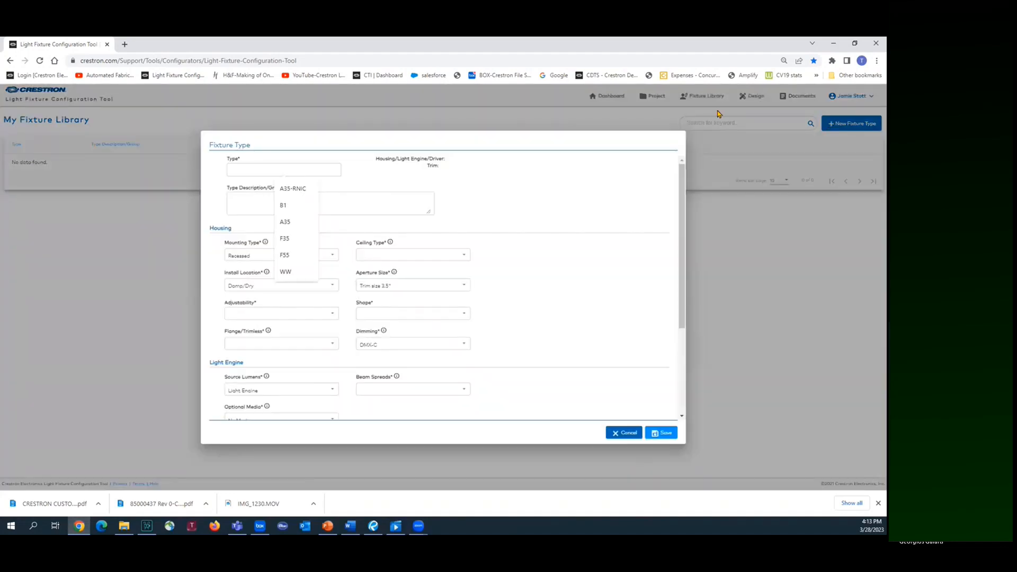
text(F)
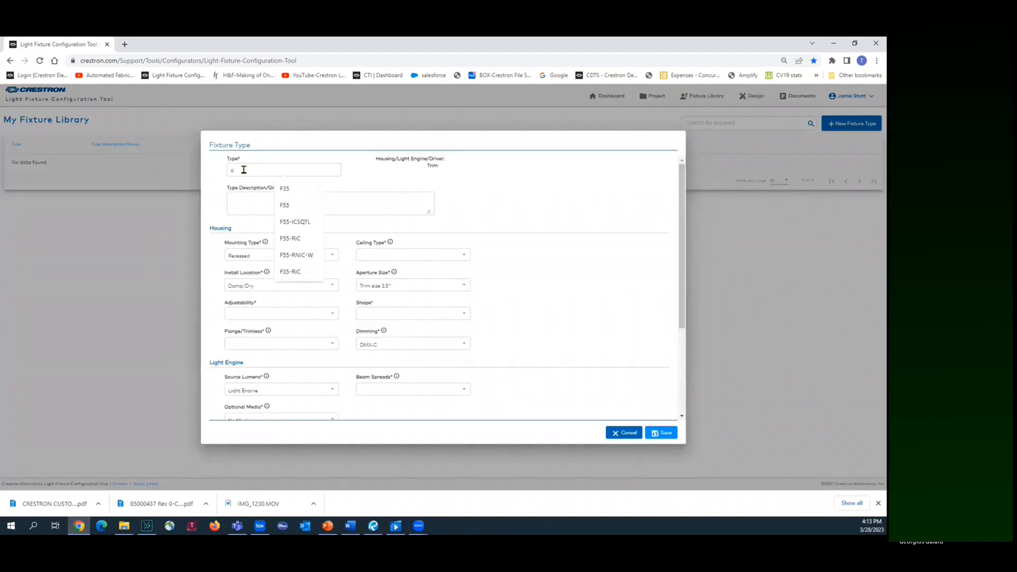
text(55-RIC)
click(245, 199)
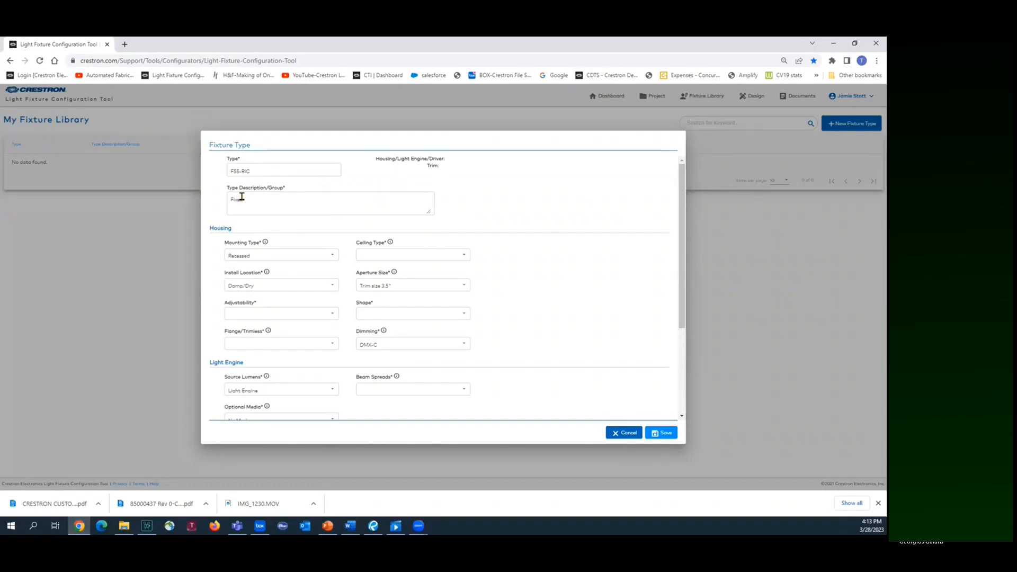
text(Fixed 55 Degree - Round Non Insulated Ceiling)
Set the F55-RIC housing to Fixed adjustability, Non-insulated ceiling type and Round shape.
click(333, 314)
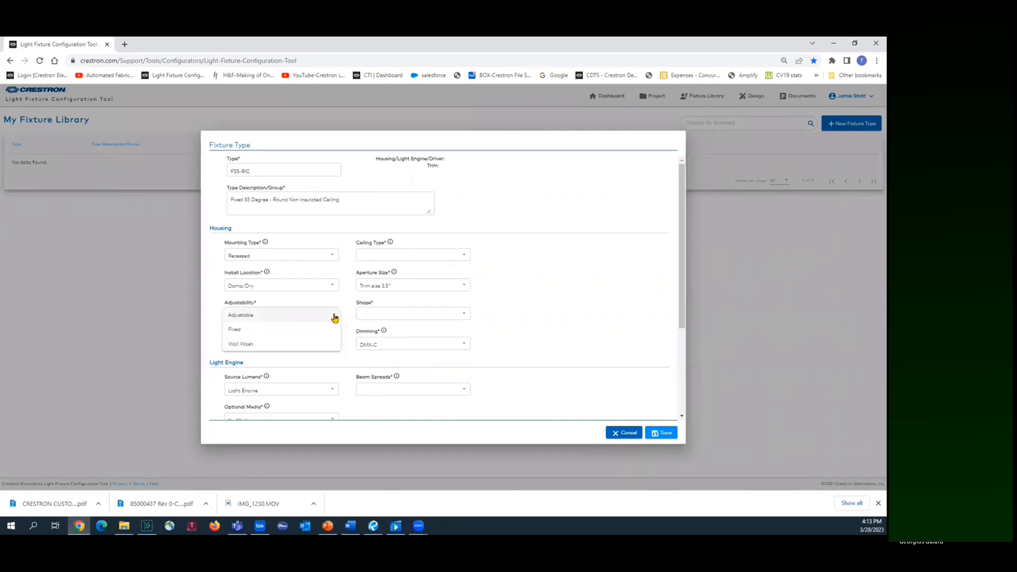
click(244, 331)
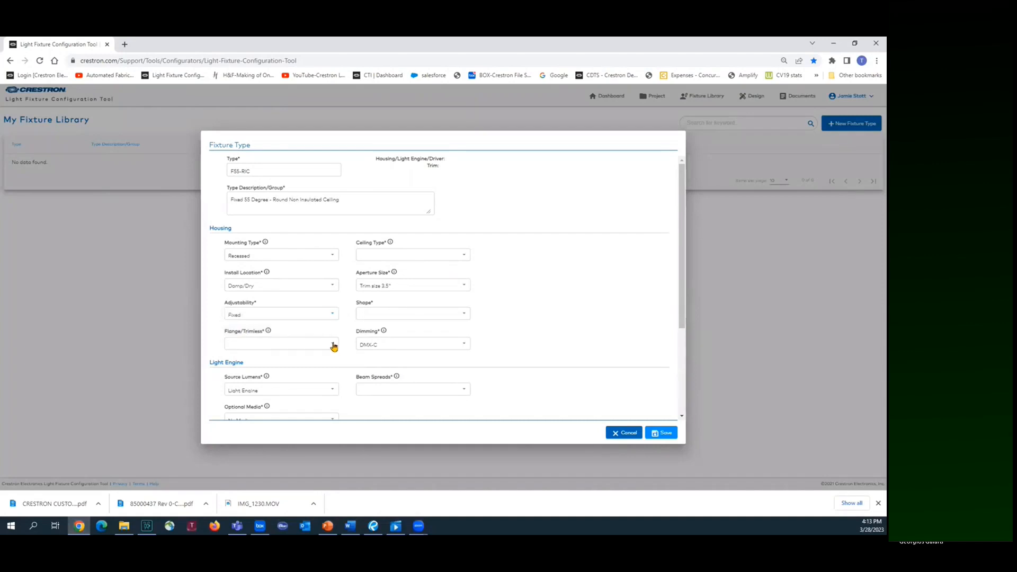
click(464, 256)
click(391, 287)
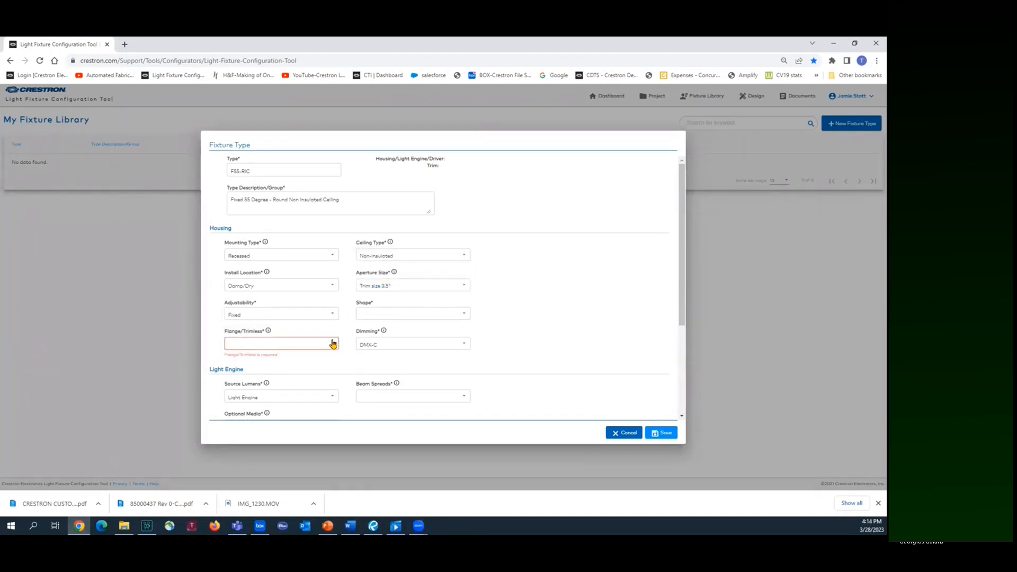
click(463, 314)
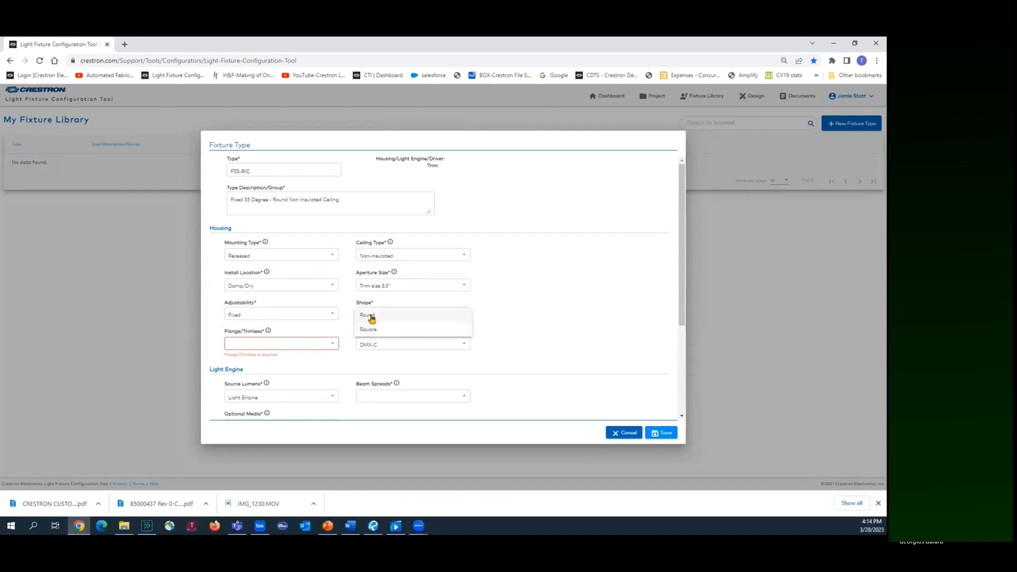
click(375, 320)
Set the F55-RIC light engine to a Degree-55 beam spread with No Media as the optional media.
scroll(384, 333, down, 3)
click(456, 269)
click(379, 282)
scroll(324, 254, down, 1)
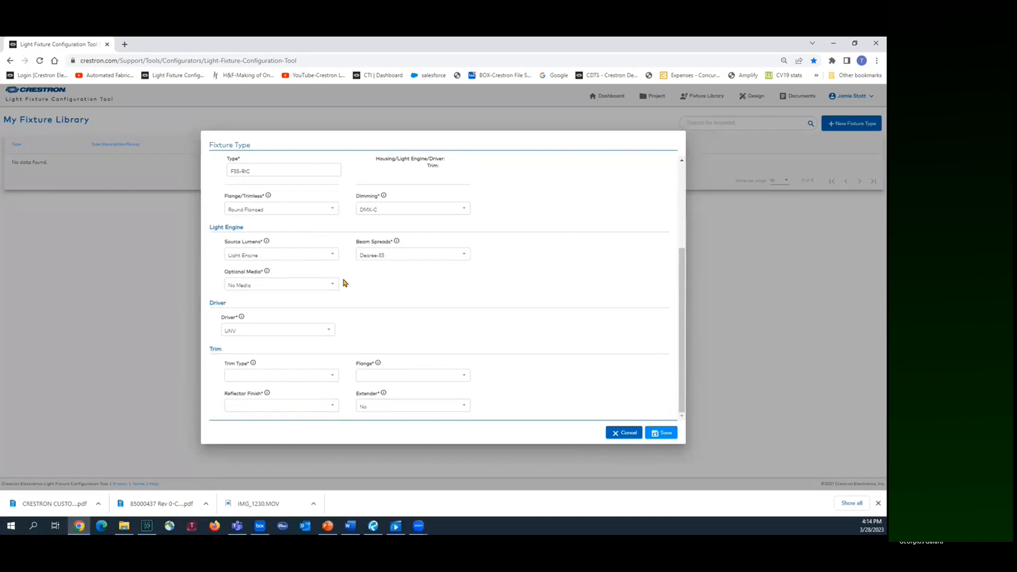
click(332, 287)
click(333, 287)
Choose the F55-RIC trim type with a white reflector finish and white flange, and save the fixture type.
click(331, 376)
click(251, 378)
click(331, 407)
click(247, 469)
click(464, 376)
click(369, 436)
scroll(455, 380, down, 1)
click(661, 433)
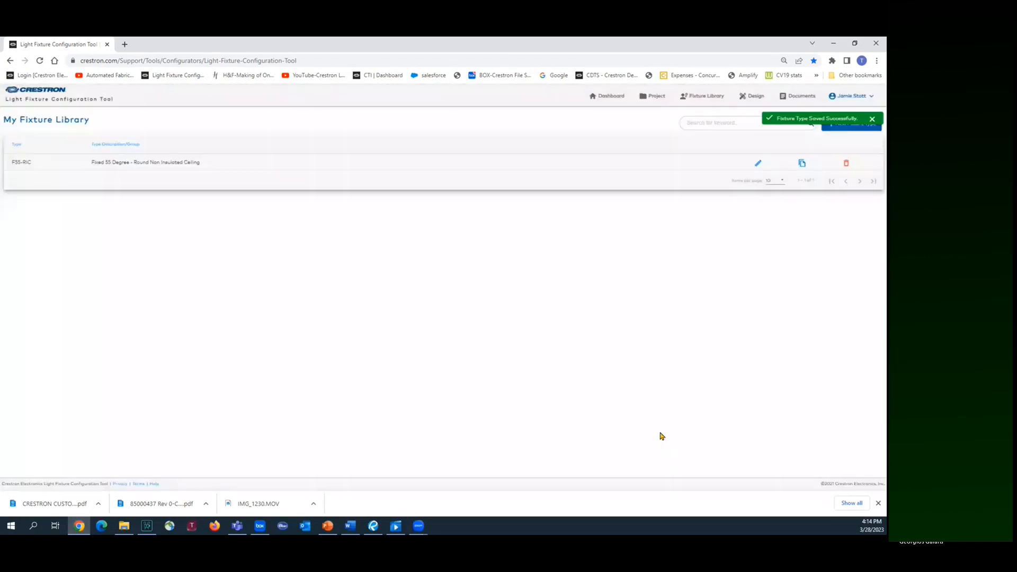
Start a new fixture type A55-RIC with the description "Adjustable 55 Degree - Round Insulated Ceiling".
click(854, 124)
text(A55-RIC)
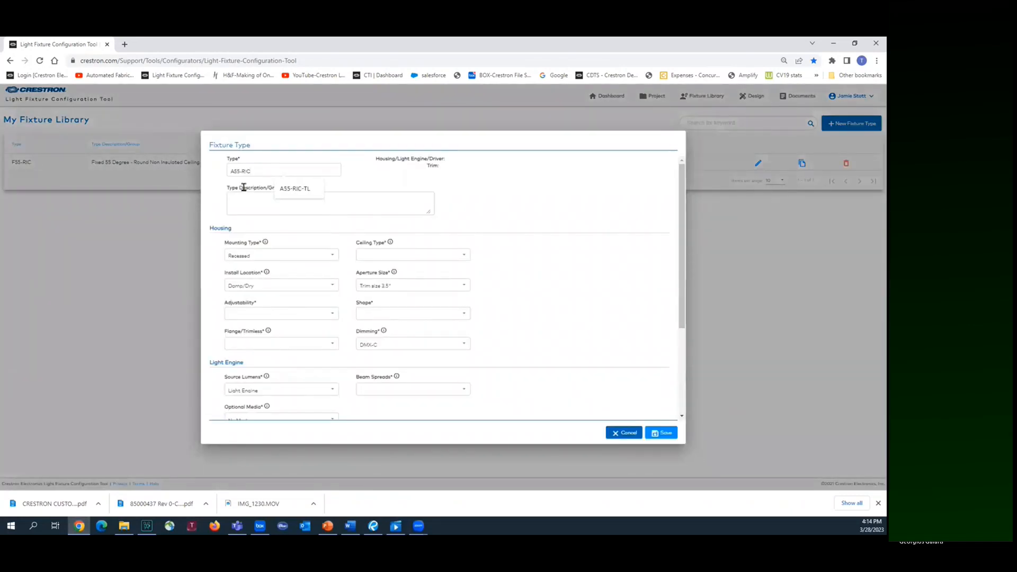
click(248, 202)
text(Adjustable 55 Degree - Round Insulated Ceiling)
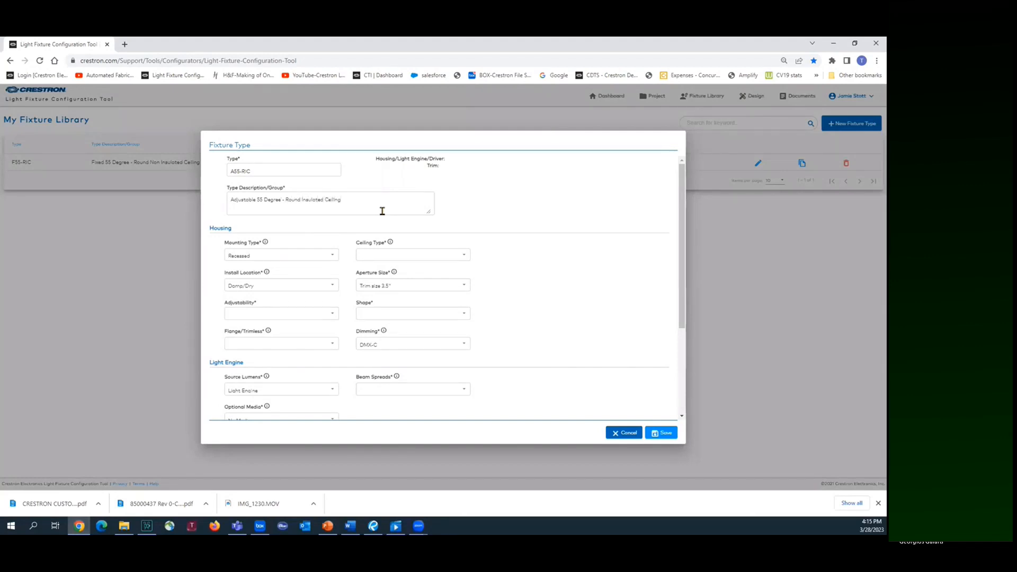
Configure A55-RIC with an Insulated ceiling type, Adjustable adjustability, Round shape and Degree-55 beam spread.
click(463, 257)
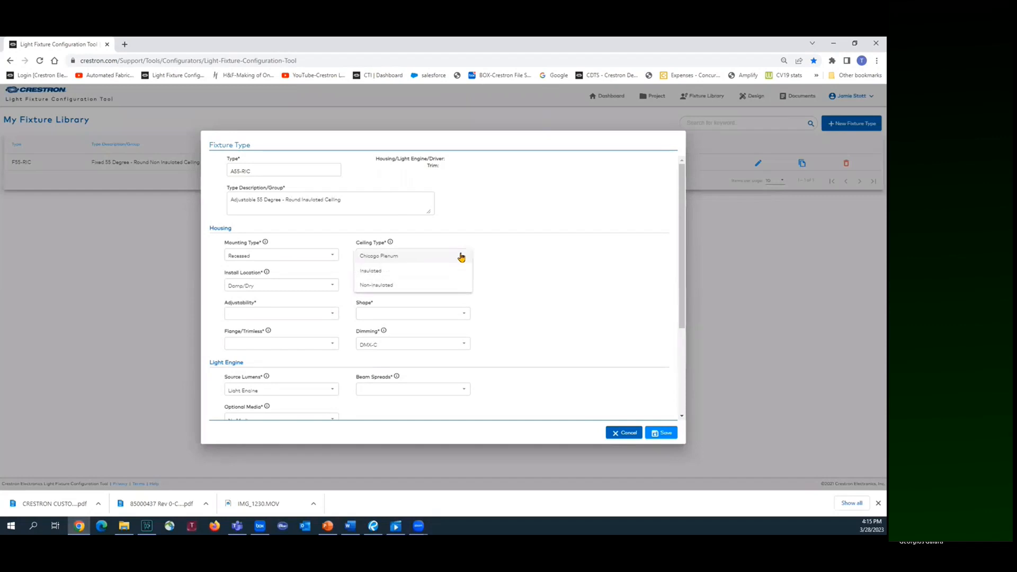
click(387, 272)
click(331, 316)
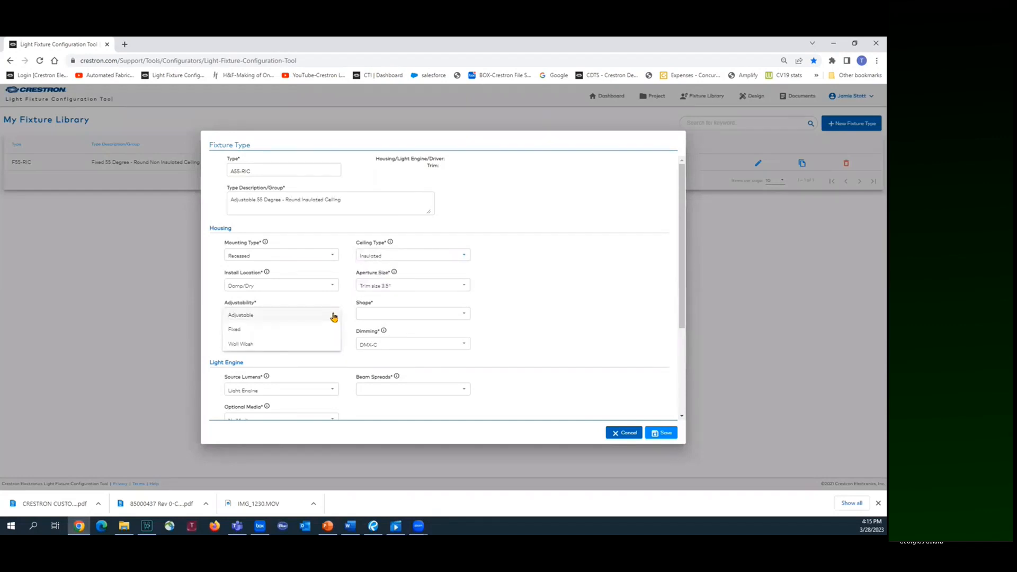
click(242, 317)
click(467, 314)
click(379, 321)
scroll(337, 384, down, 2)
click(464, 299)
click(390, 312)
Choose the A55-RIC trim type with a white reflector finish and white flange, and save the fixture type.
scroll(334, 323, down, 1)
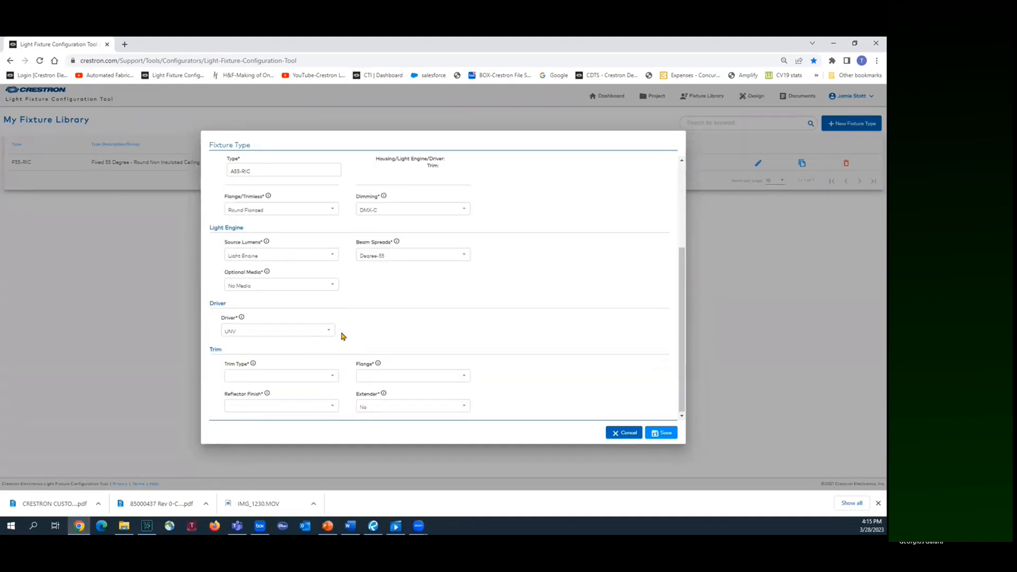
click(332, 376)
click(280, 377)
click(333, 405)
click(257, 464)
click(464, 376)
click(370, 434)
scroll(509, 408, down, 1)
click(662, 433)
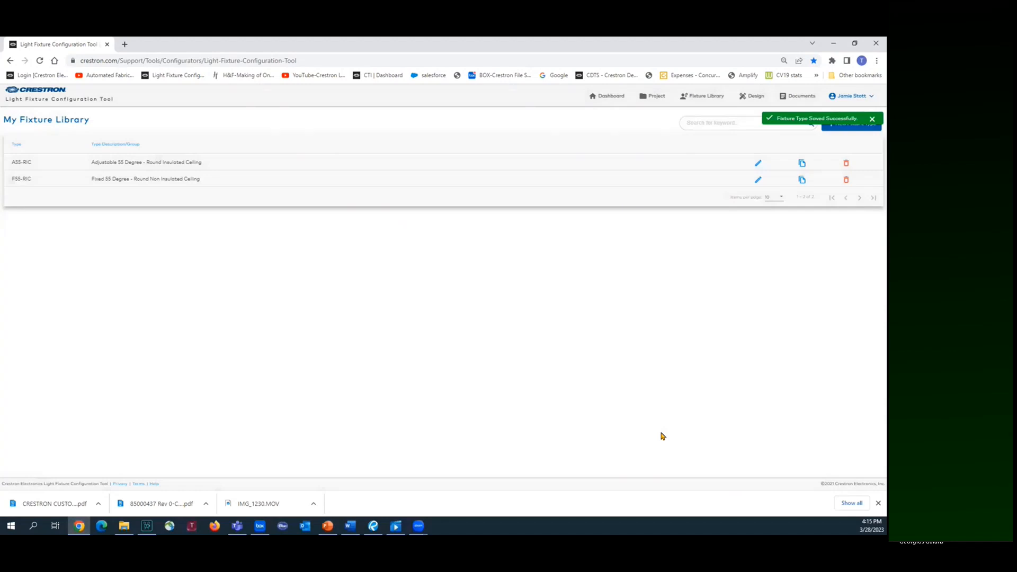
Edit the F55-RIC fixture type so its description reads "Fixed 55 Degree - Round Insulated Ceiling".
click(758, 180)
click(299, 200)
key(BackSpace)
key(BackSpace)
key(BackSpace)
key(BackSpace)
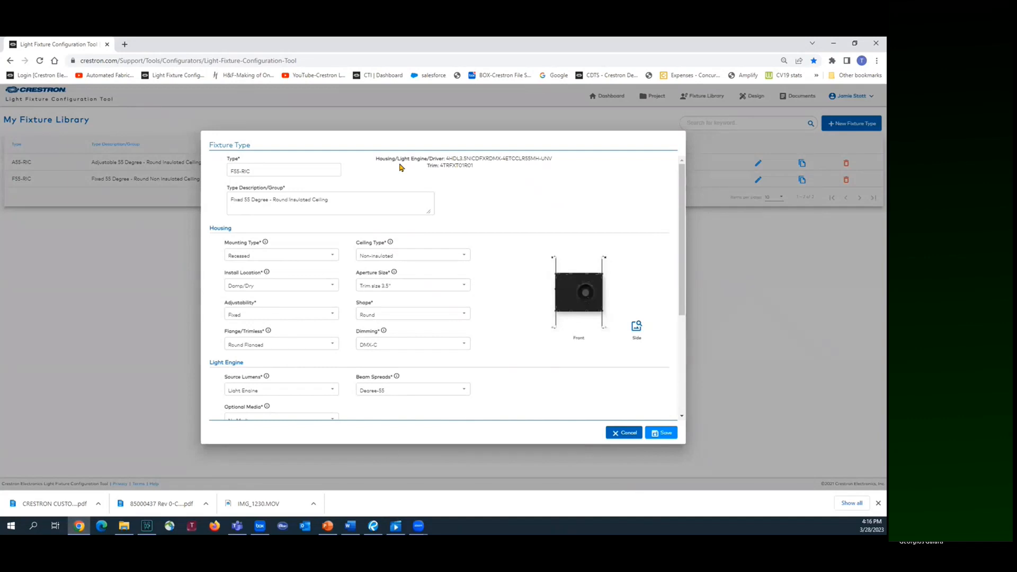
Set the F55-RIC ceiling type to Insulated and save the fixture type.
click(464, 256)
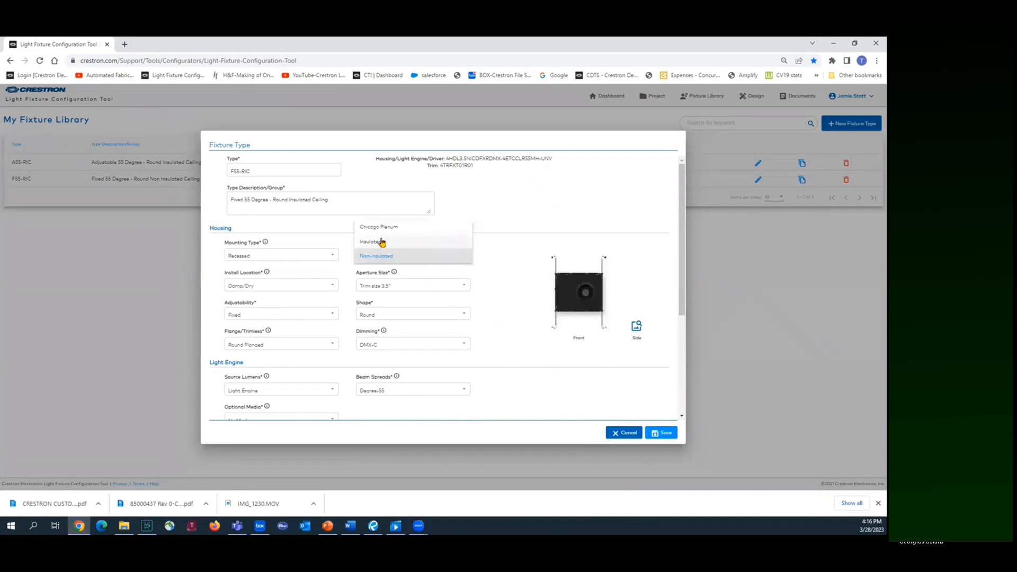
click(380, 240)
click(657, 434)
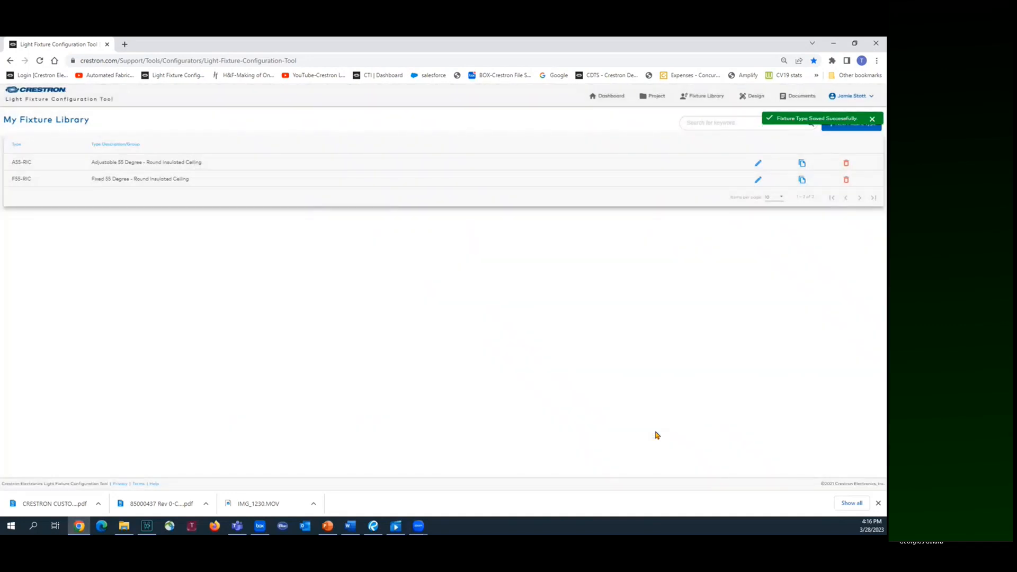
Start a new fixture type F35-RIC with the description "Fixed 35 Degree - Round Insulated Ceiling".
click(849, 125)
click(262, 169)
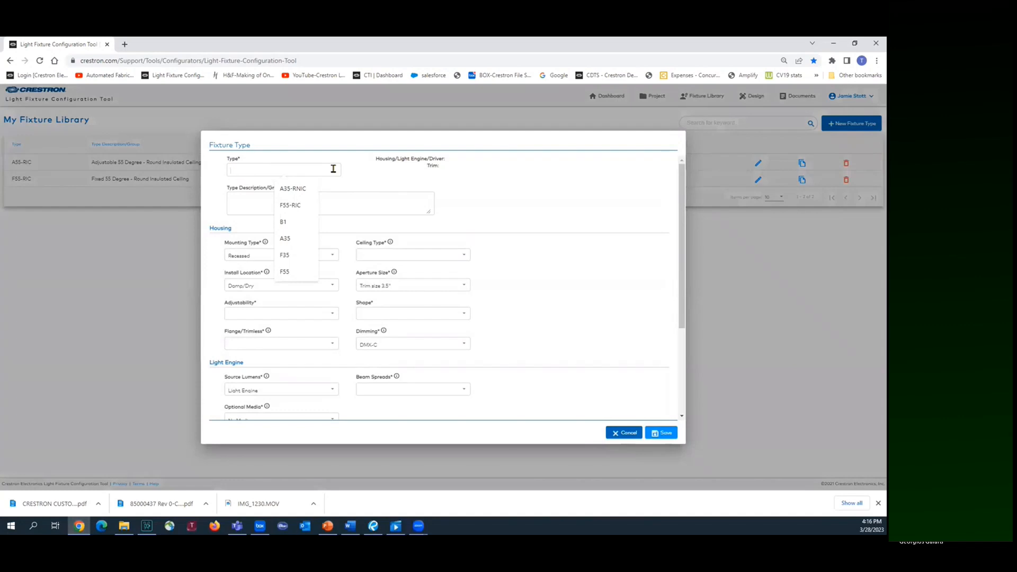
text(F35-RIC)
click(268, 204)
text(Fixe)
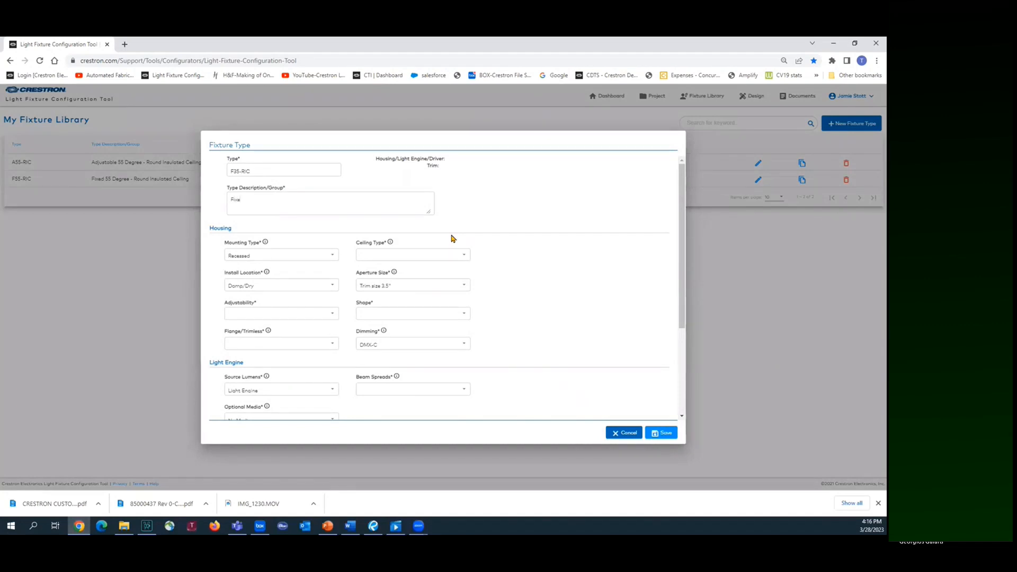
text(d 35 Dregr)
key(BackSpace)
key(BackSpace)
text(gree - Rou)
Configure F35-RIC with an Insulated ceiling type, Fixed adjustability, Round shape and Degree-35 beam spread.
click(464, 255)
click(382, 271)
click(334, 314)
click(259, 316)
click(258, 316)
click(239, 344)
click(464, 314)
click(377, 316)
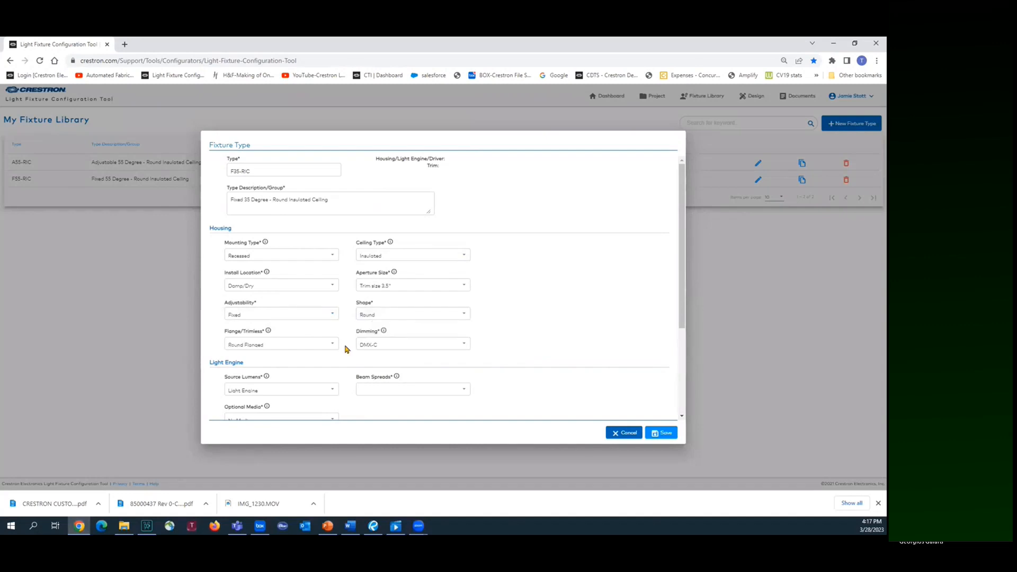
scroll(350, 345, down, 3)
click(463, 269)
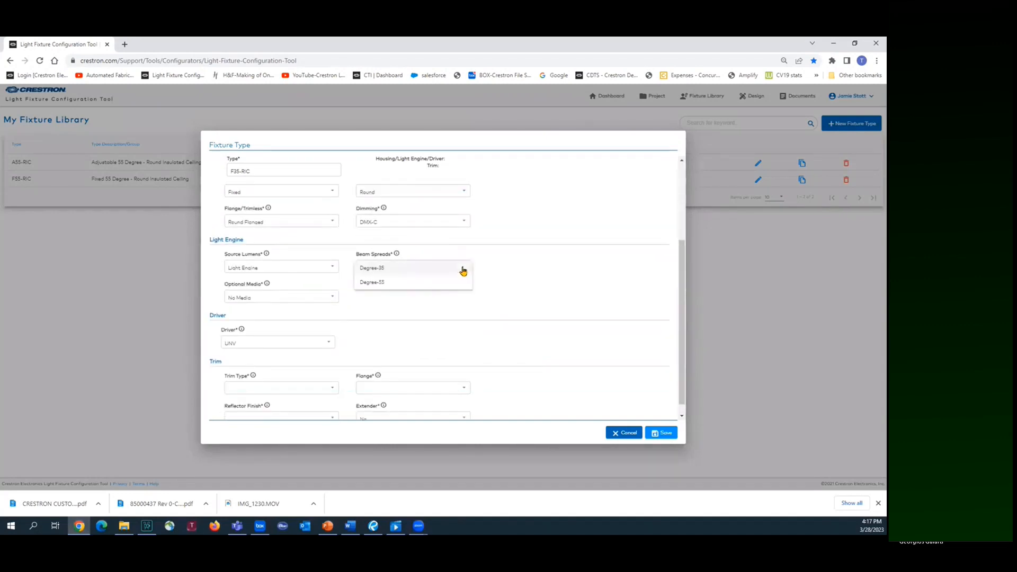
click(375, 269)
Choose the trim type, flange and reflector finish for F35-RIC and save the fixture type.
scroll(281, 364, down, 1)
click(332, 376)
click(251, 387)
click(464, 376)
click(377, 392)
click(333, 407)
click(283, 466)
scroll(528, 271, down, 2)
click(661, 433)
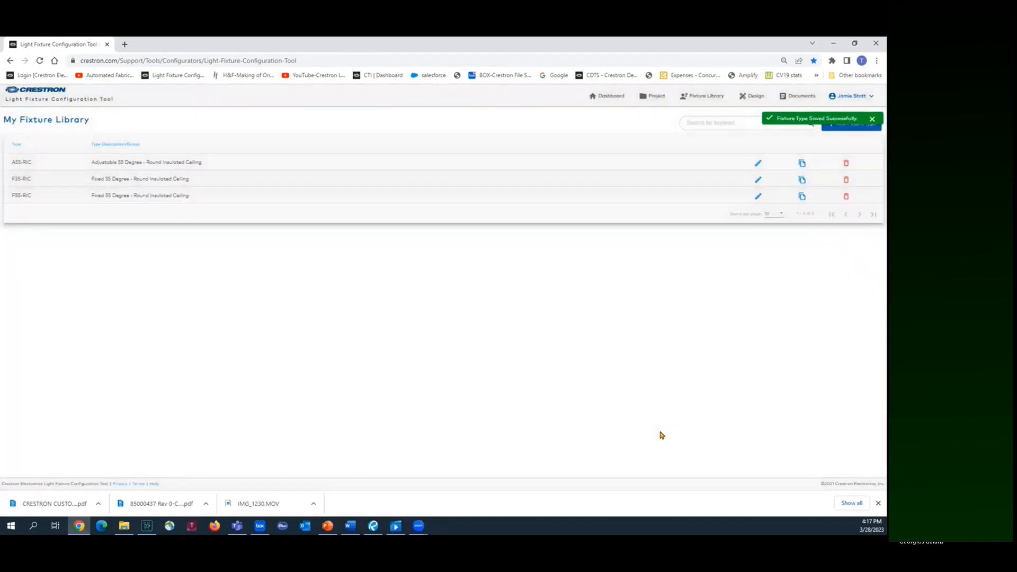
click(872, 119)
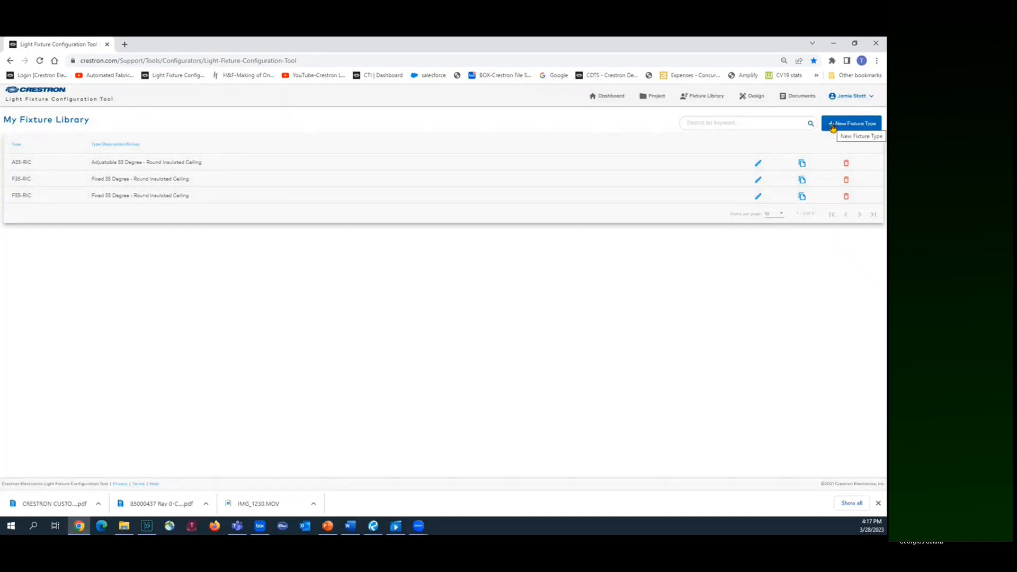
Start a new fixture type A35-RIC with the description "Adjustable 35 Degree - Round Insulated Ceiling".
click(833, 125)
click(284, 170)
text(A35-RIC)
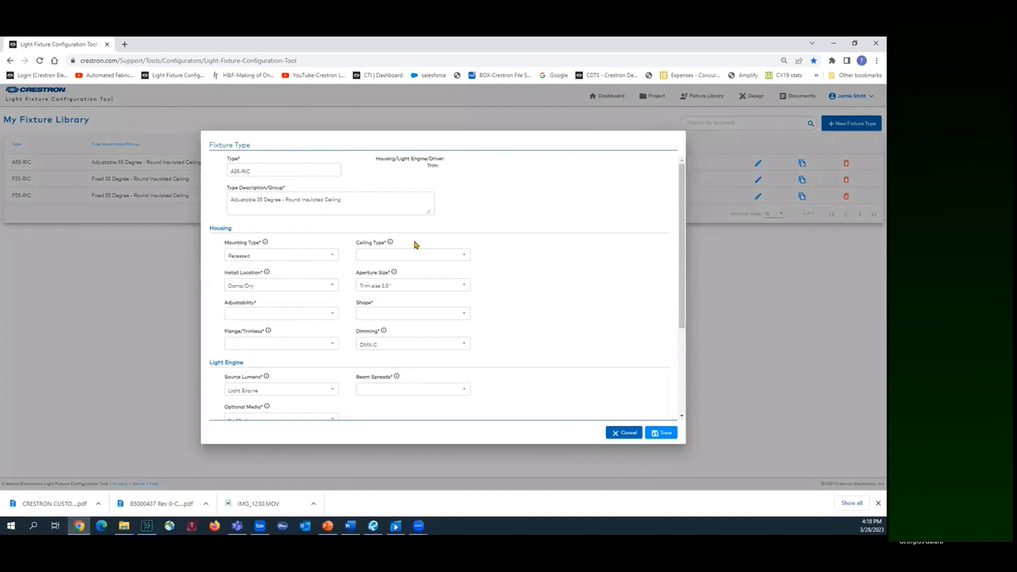
Configure A35-RIC with an Insulated ceiling type, Adjustable adjustability, Round shape and Degree-35 beam spread.
click(465, 257)
click(393, 271)
click(331, 313)
click(242, 316)
click(463, 315)
click(387, 324)
scroll(450, 318, down, 3)
click(466, 268)
click(371, 271)
Give A35-RIC the Adjustable Trim Round type, White reflector finish and White flange, and save the fixture type.
scroll(333, 345, down, 1)
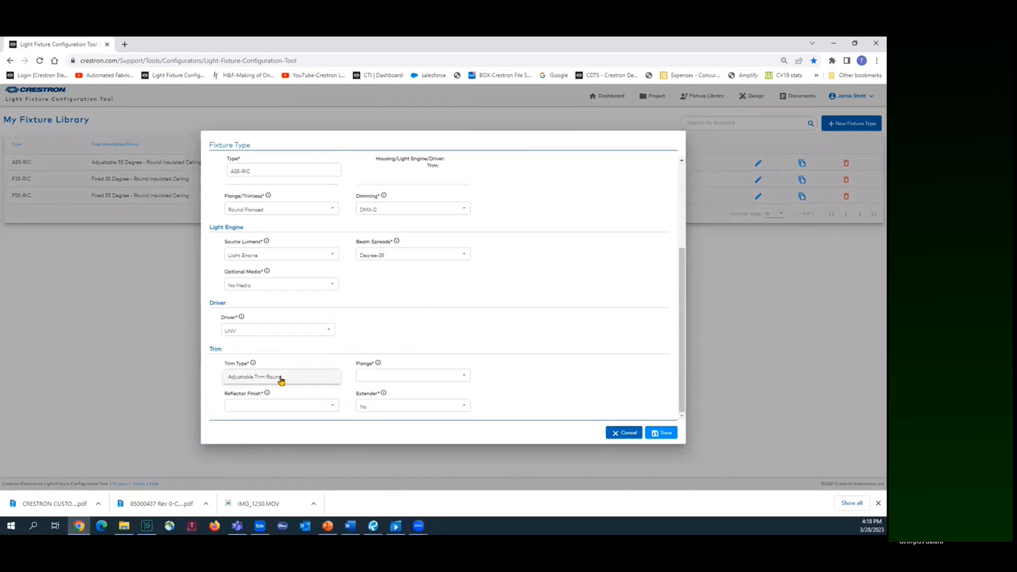
click(334, 406)
click(245, 466)
click(459, 376)
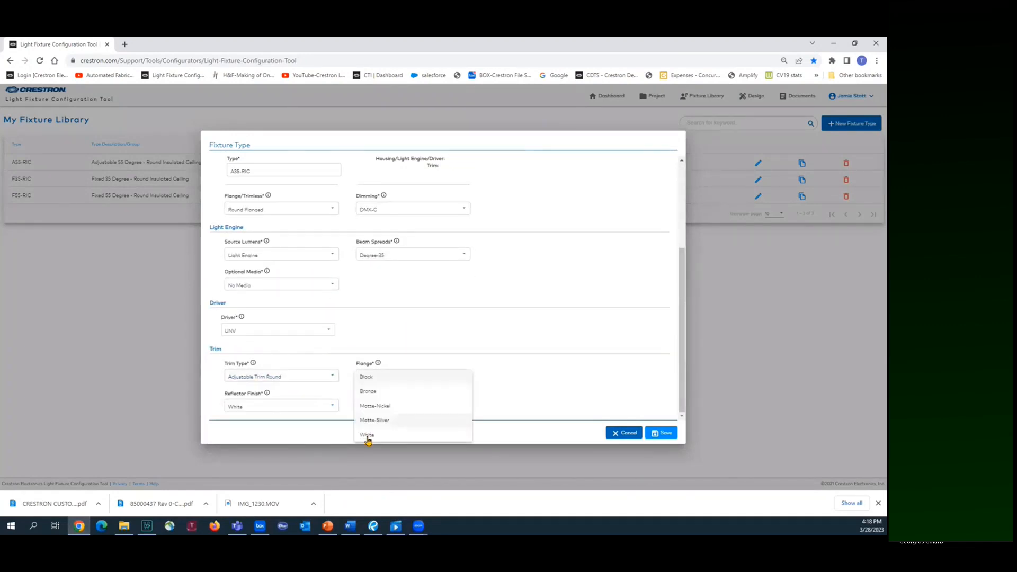
click(366, 431)
click(662, 433)
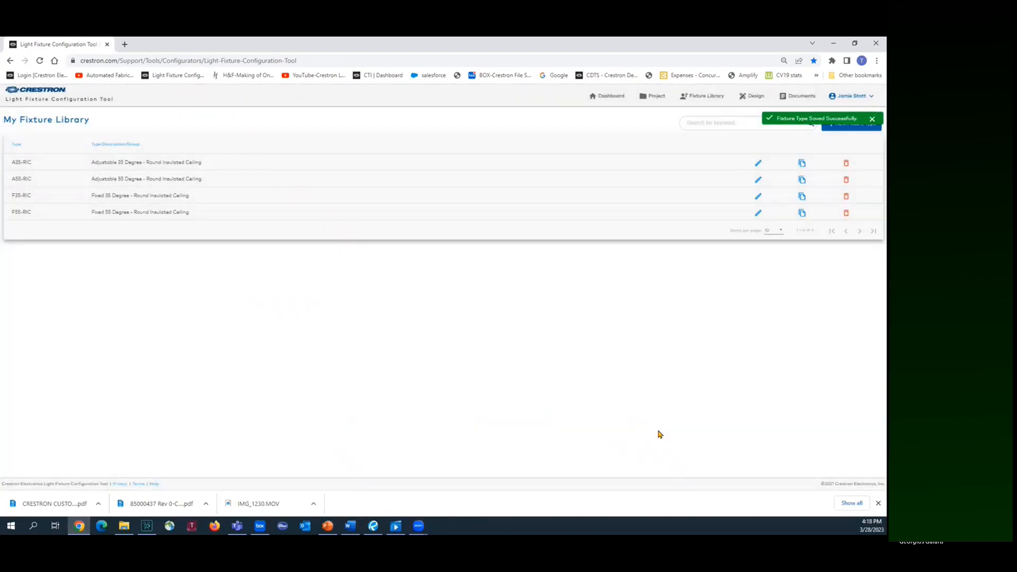
click(872, 119)
Start a new wall wash fixture type named WW-RIC and fill in its type description.
click(834, 125)
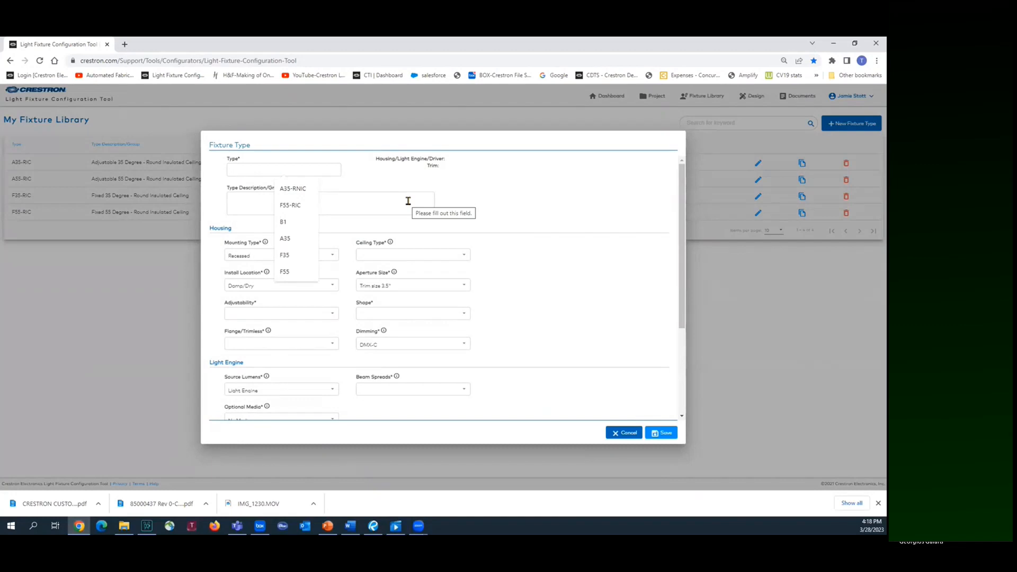
text(WW)
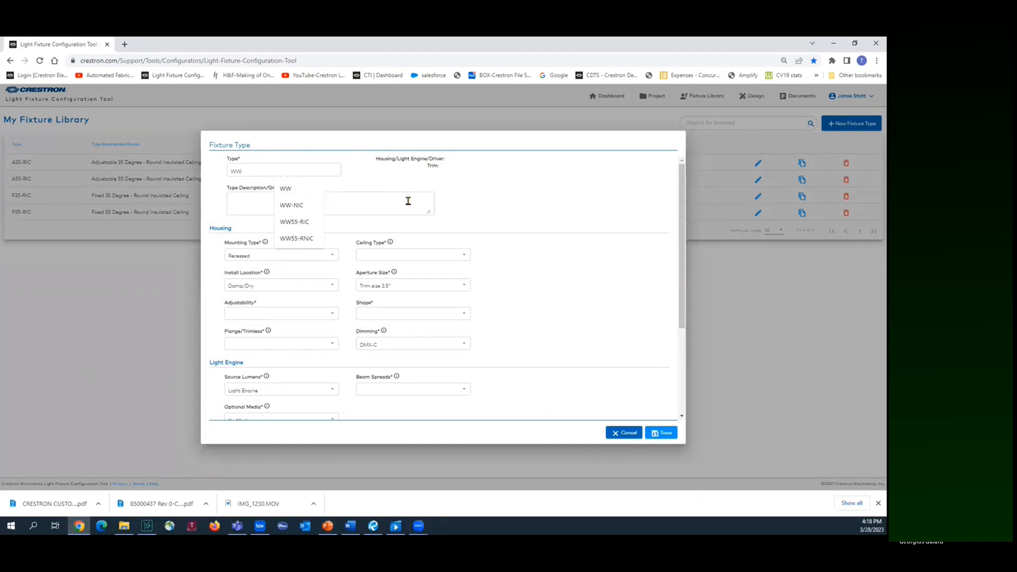
text(-RIC)
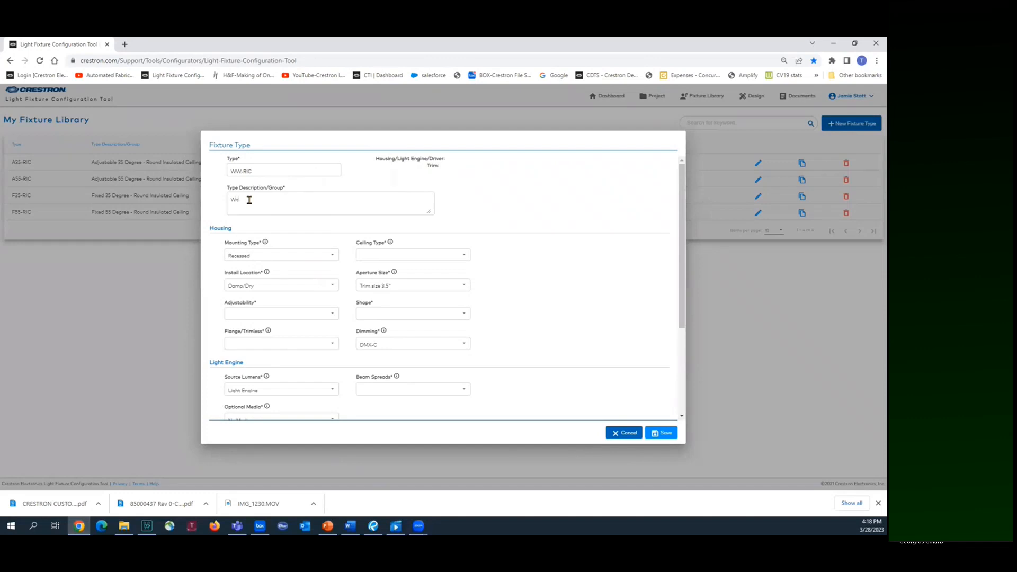
text(W)
text(Ceiling)
Configure WW-RIC with an Insulated ceiling type, Wall Wash adjustability, Round shape and Degree-55 beam spread.
click(424, 255)
click(445, 271)
click(332, 313)
click(244, 346)
click(466, 314)
click(394, 317)
scroll(443, 381, down, 3)
click(466, 297)
click(382, 302)
Give WW-RIC the Wall Wash Round trim type, White reflector finish and White flange, and save the fixture type.
scroll(316, 296, down, 1)
click(332, 376)
click(272, 381)
click(333, 406)
click(235, 464)
click(464, 376)
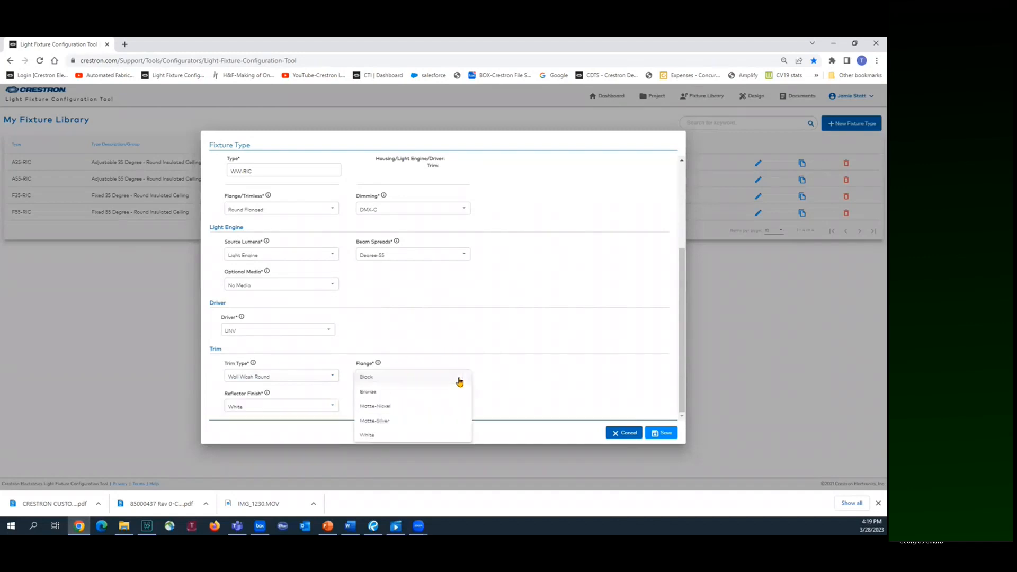
click(367, 441)
scroll(544, 383, down, 1)
click(654, 434)
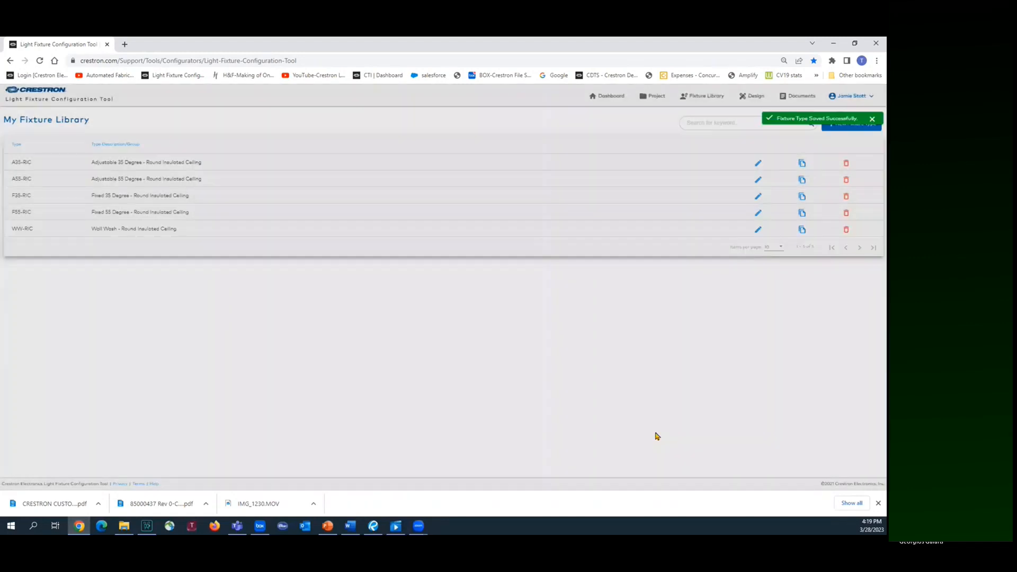
Start a new fixture type named F55-RIC-WL with the description "Fixed 55 Degree - Round Insulated Ceiling - Wet Location".
text(F)
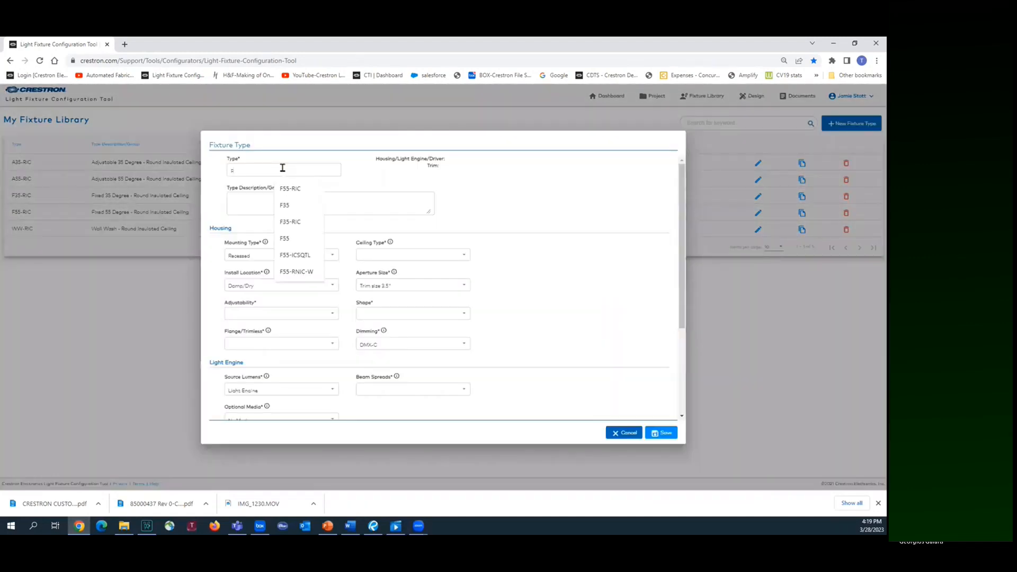
text(55-RIC-WT)
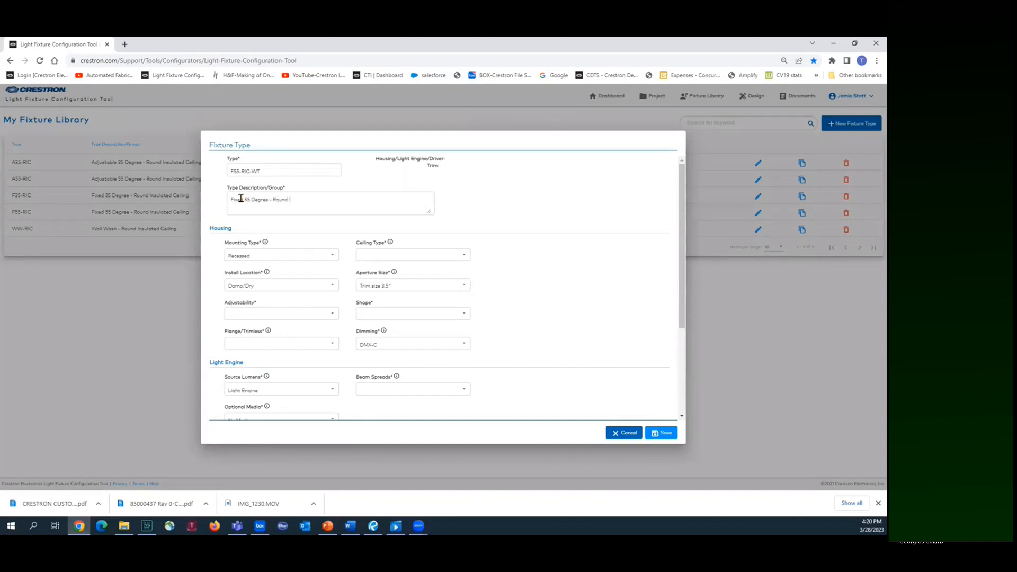
text(ated Ceiling - Wet Location)
click(262, 171)
key(BackSpace)
Configure F55-RIC-WL with an Insulated ceiling type, Wet install location, Fixed adjustability, Round shape and 55-degree beam spread.
click(365, 255)
click(368, 270)
click(331, 285)
click(243, 301)
click(332, 317)
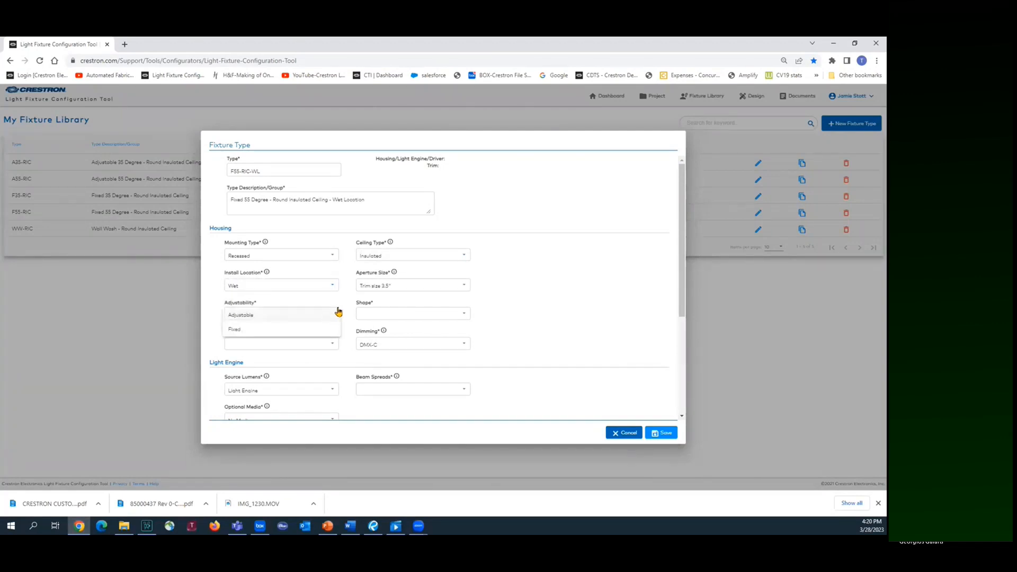
click(236, 332)
click(468, 317)
click(373, 314)
scroll(327, 367, down, 2)
click(463, 268)
click(375, 282)
Set F55-RIC-WL's trim options with a White reflector finish and White flange, and save the fixture type.
scroll(334, 243, down, 1)
click(332, 347)
click(252, 354)
click(332, 375)
click(249, 434)
click(333, 406)
click(239, 422)
click(464, 346)
click(392, 405)
click(657, 434)
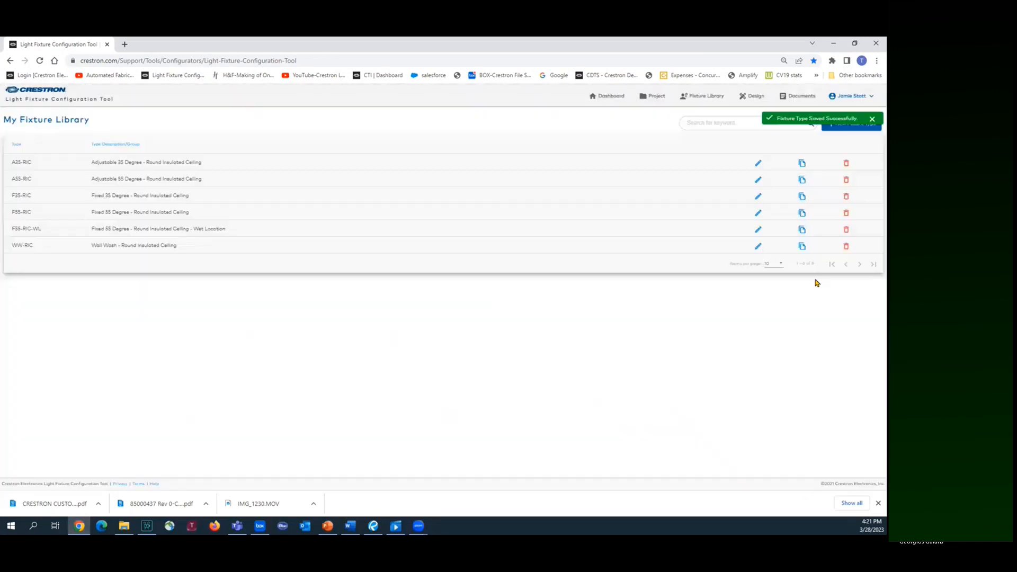
Start a new fixture type named PH-RIC with the description "PinHole - Round Insulated Ceiling".
click(828, 128)
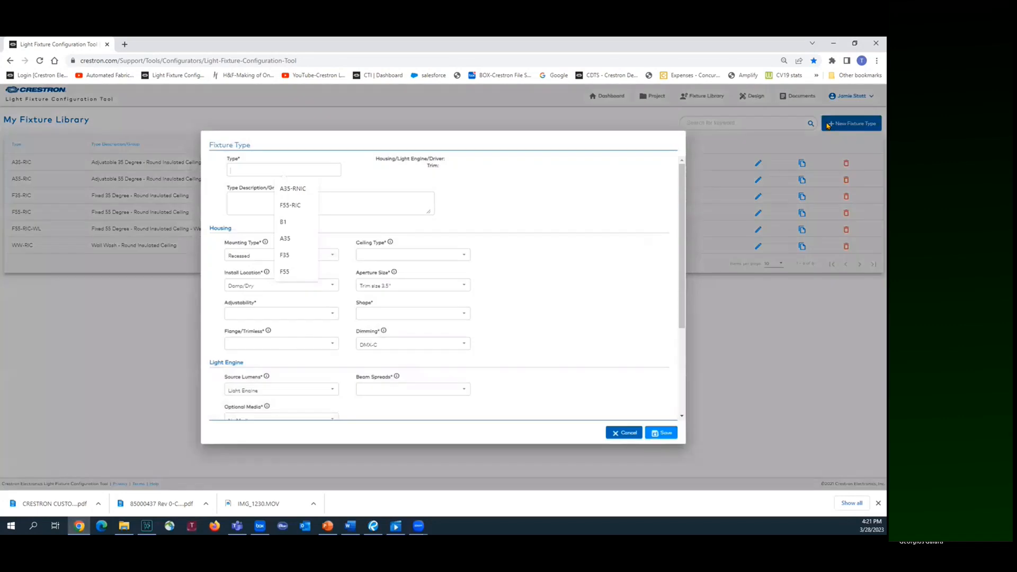
click(261, 170)
text(PH-RIC)
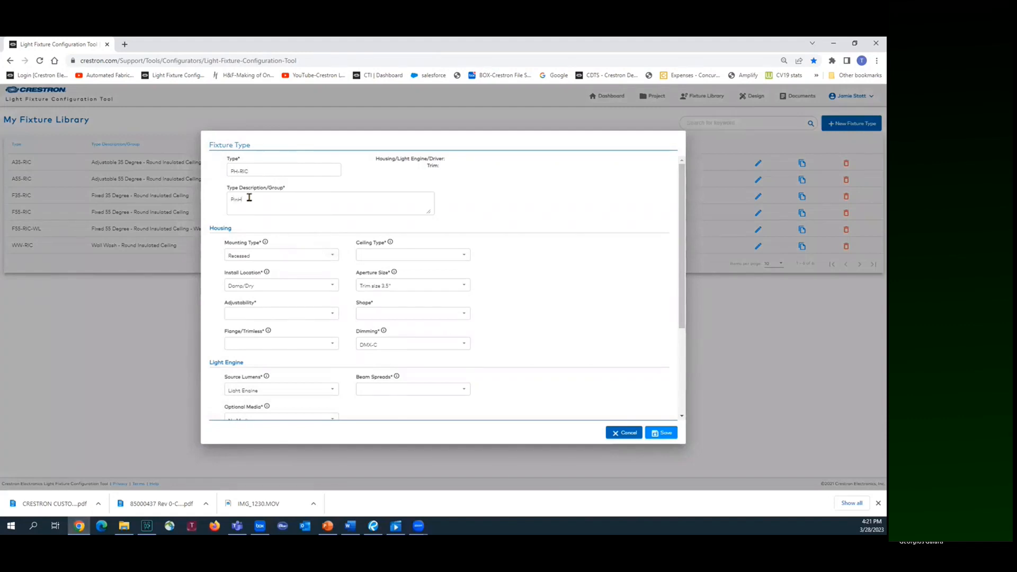
click(249, 197)
text(PinHole - Round Insulated Ceiling)
Configure PH-RIC with Fixed adjustability, an Insulated ceiling type, Round shape, Round Flanged flange option and Degree-35 beam spread.
click(332, 314)
click(258, 327)
click(463, 256)
click(380, 277)
click(464, 315)
click(378, 316)
click(330, 343)
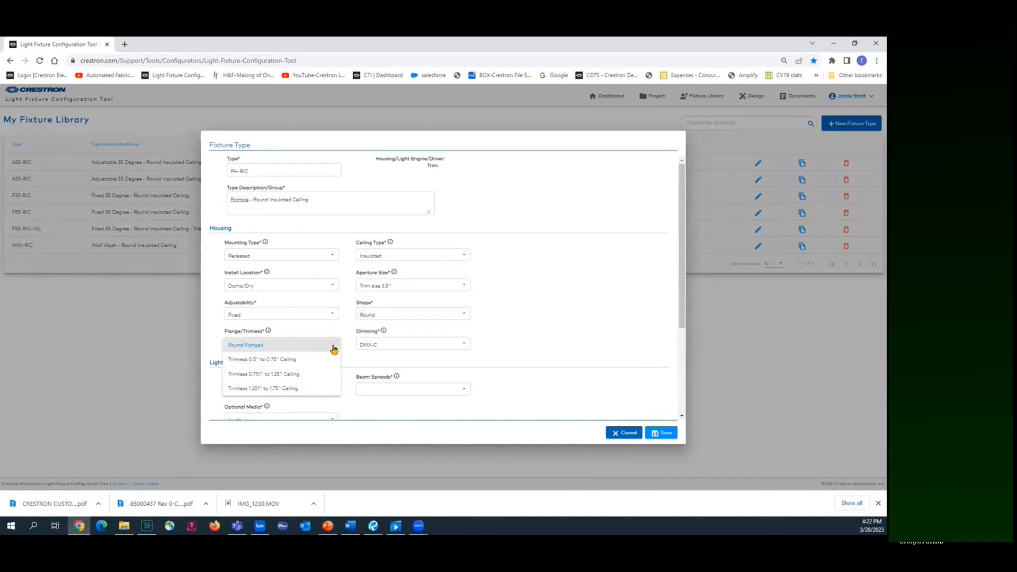
click(261, 345)
scroll(461, 267, down, 3)
click(465, 255)
click(365, 257)
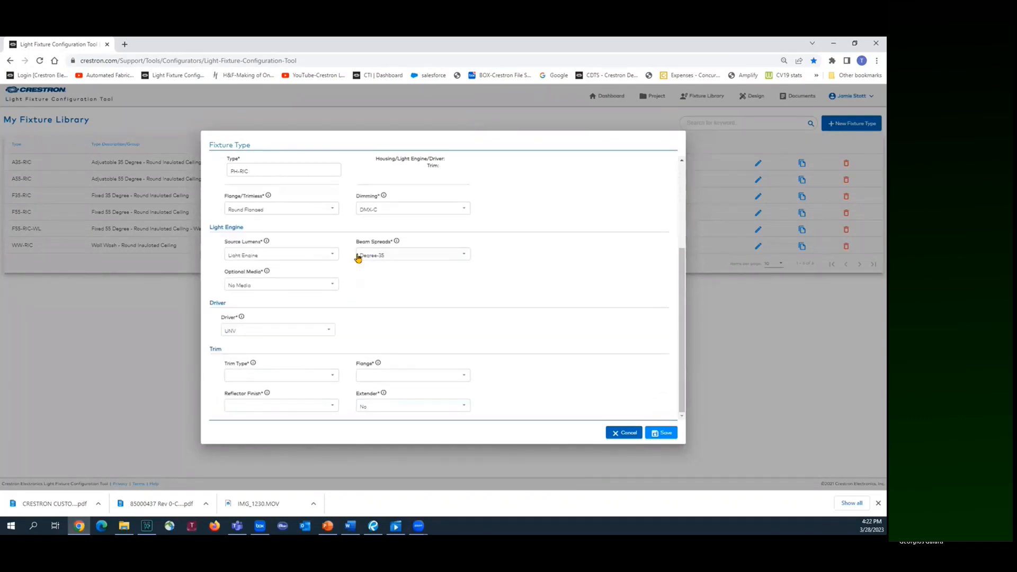
Choose the trim type and trim flange finish for PH-RIC and save the fixture type.
click(334, 377)
click(253, 392)
click(464, 375)
click(456, 380)
click(661, 434)
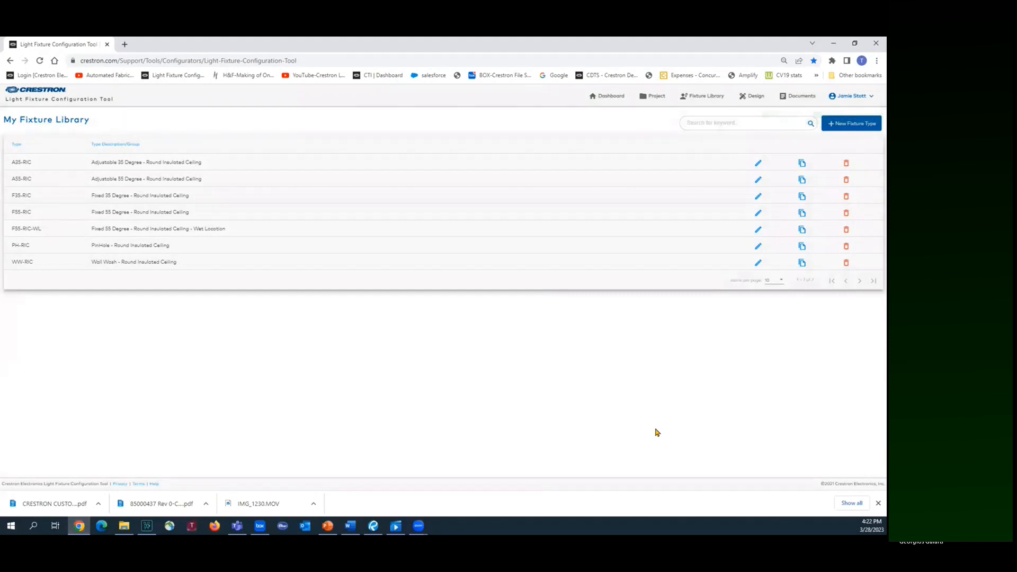
key(alt+Tab)
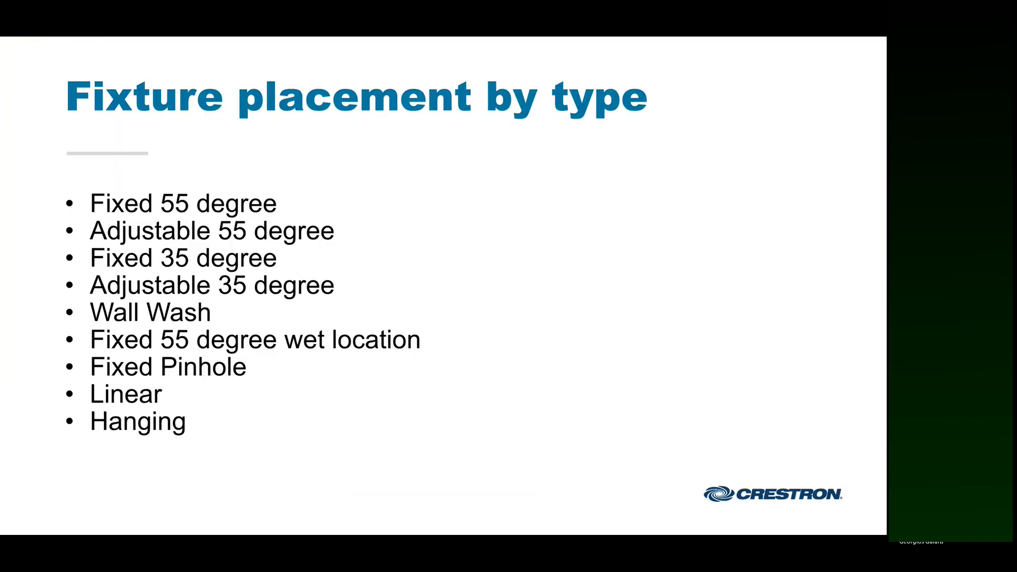
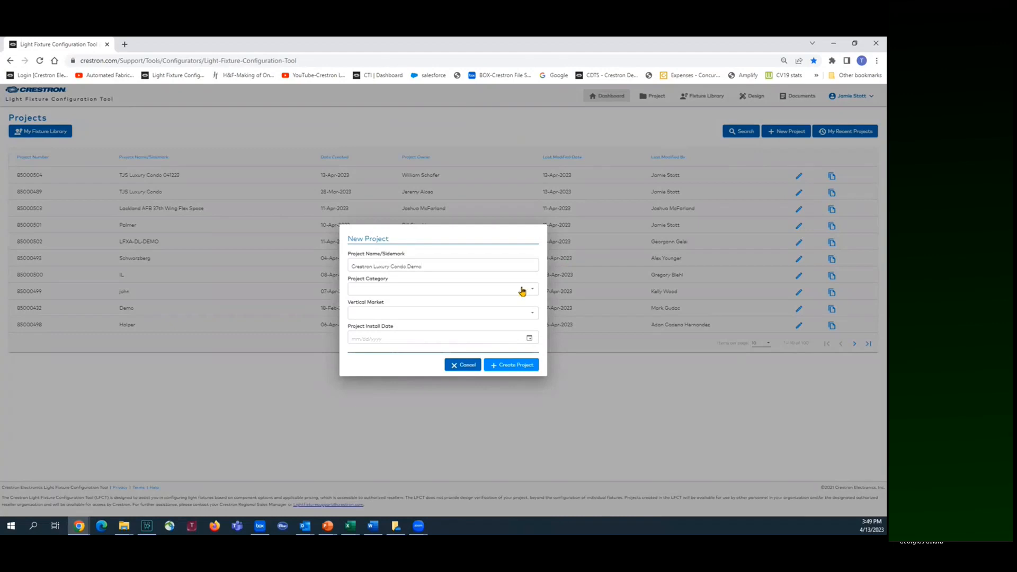
Set the Crestron Luxury Condo Demo project's category and vertical market to Residential and install date to 5/31/2023, and create the project.
click(522, 291)
click(394, 317)
click(398, 316)
scroll(390, 344, down, 3)
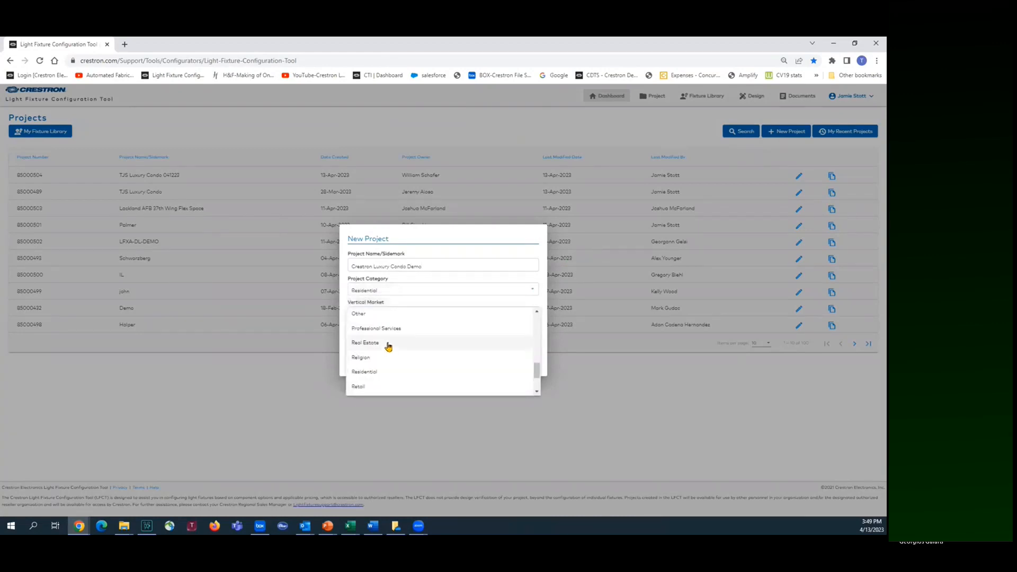
click(381, 373)
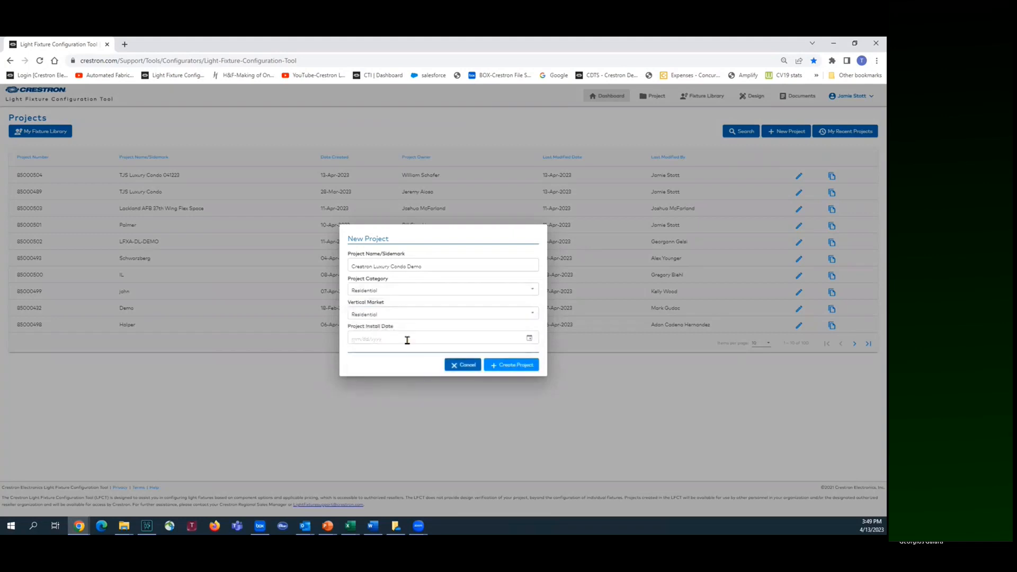
click(406, 335)
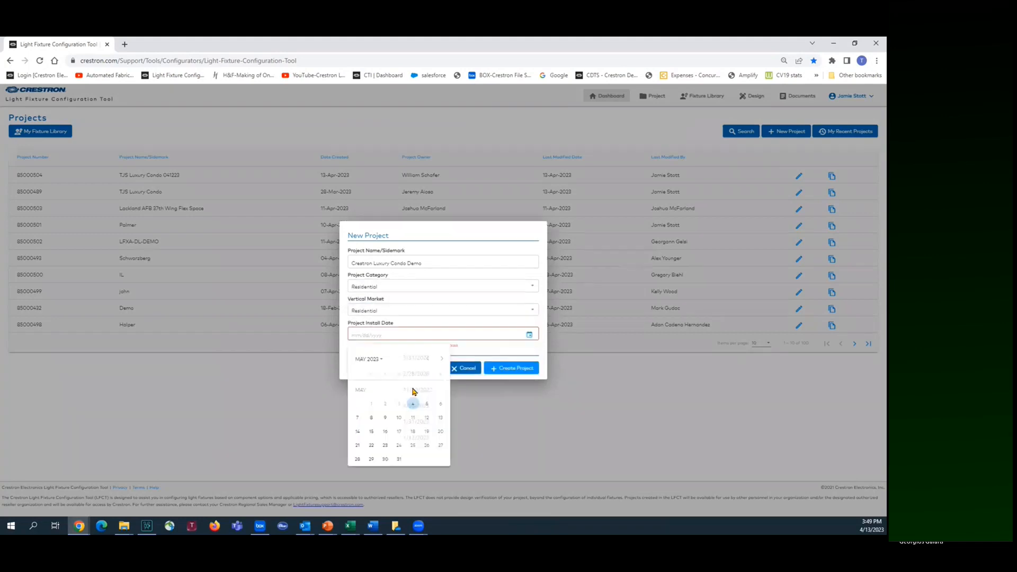
click(399, 459)
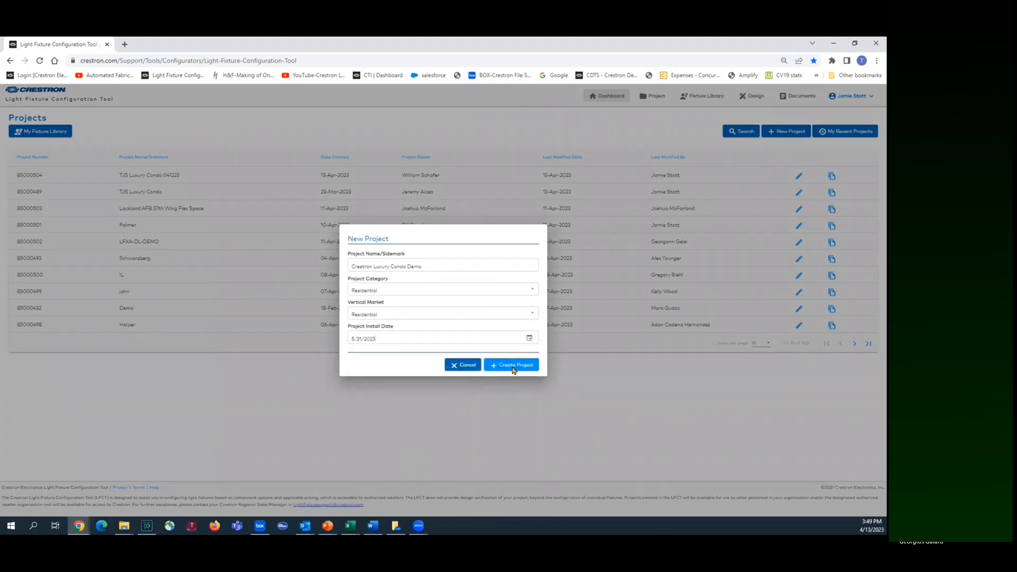
click(512, 367)
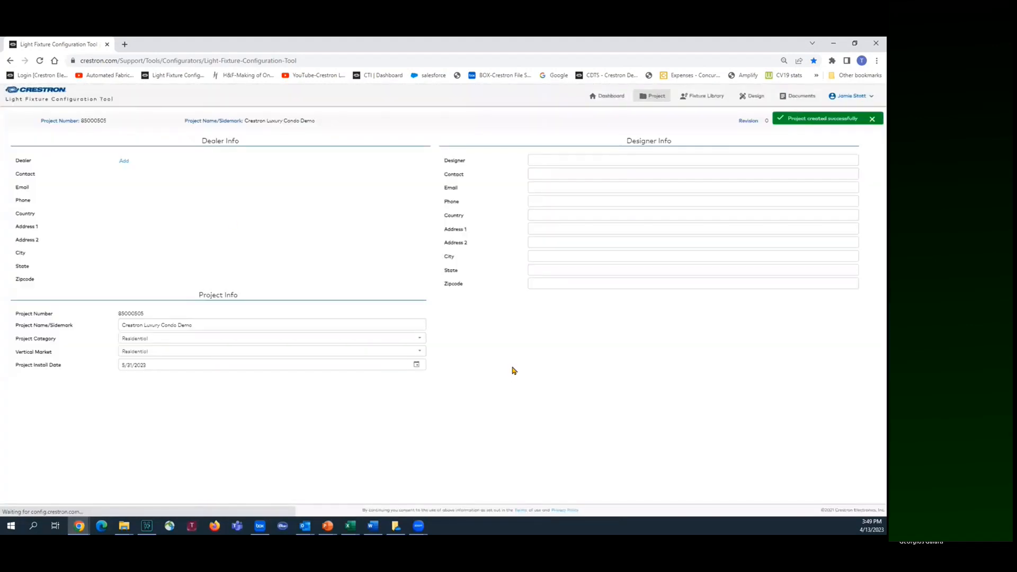
Search the dealers for Crestron and choose Crestron Lighting as the project's dealer.
click(124, 160)
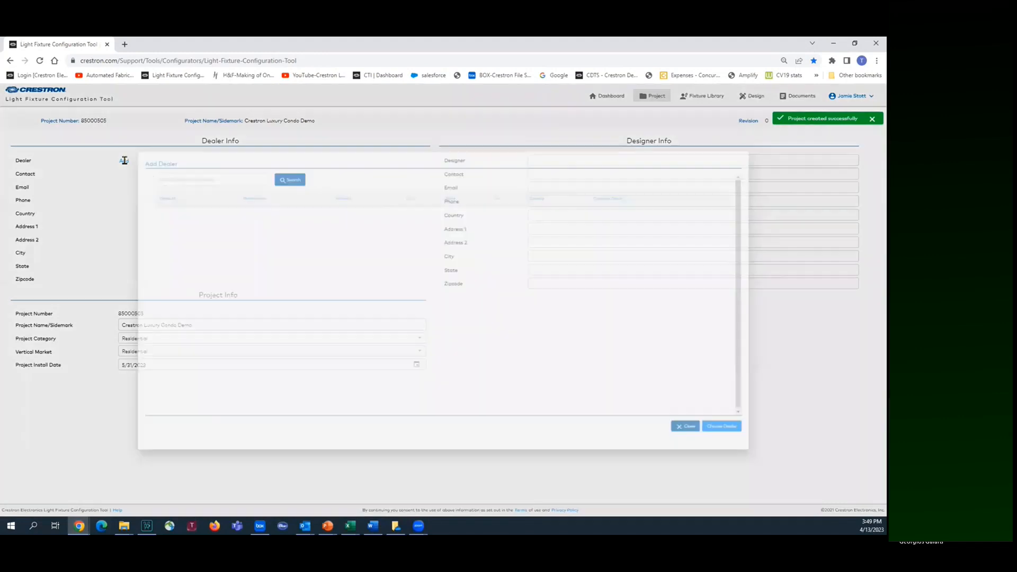
click(159, 160)
click(173, 201)
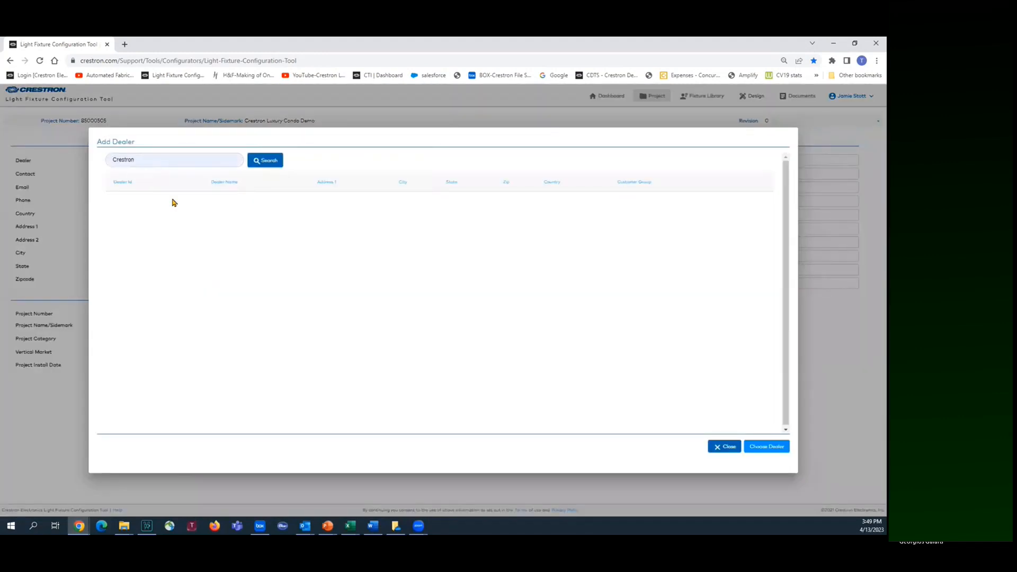
click(258, 160)
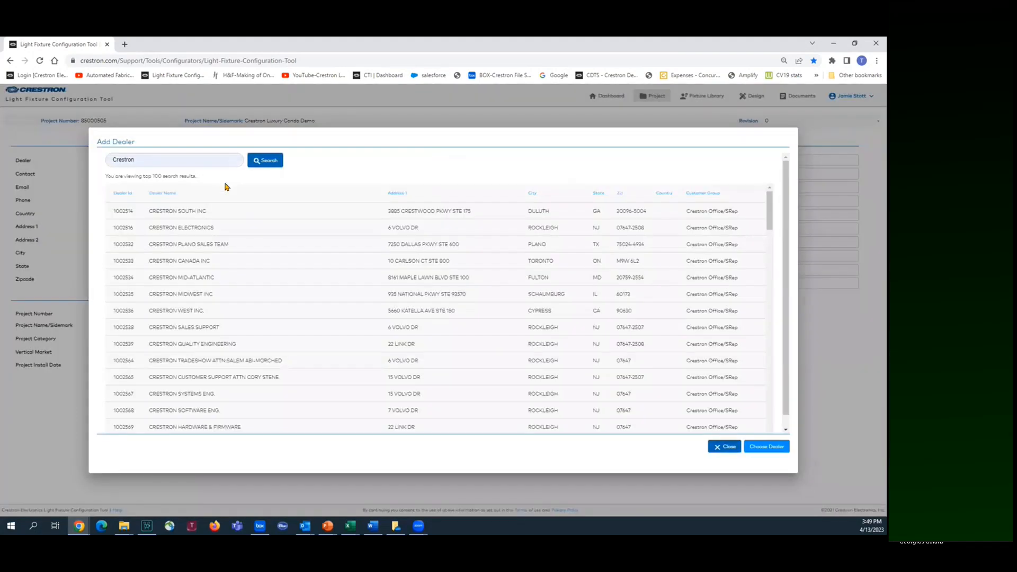
scroll(228, 217, down, 2)
scroll(231, 240, down, 2)
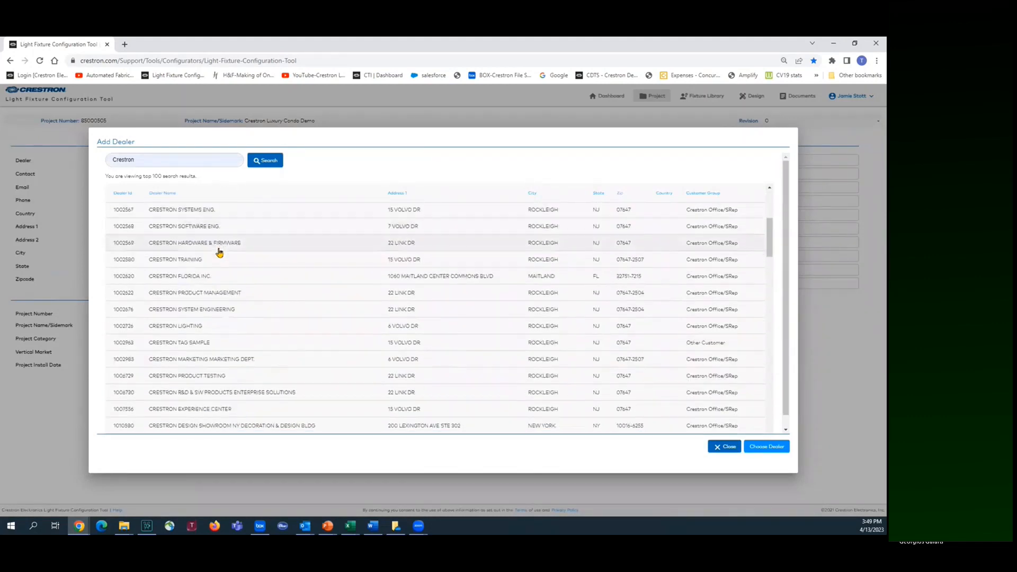
click(207, 328)
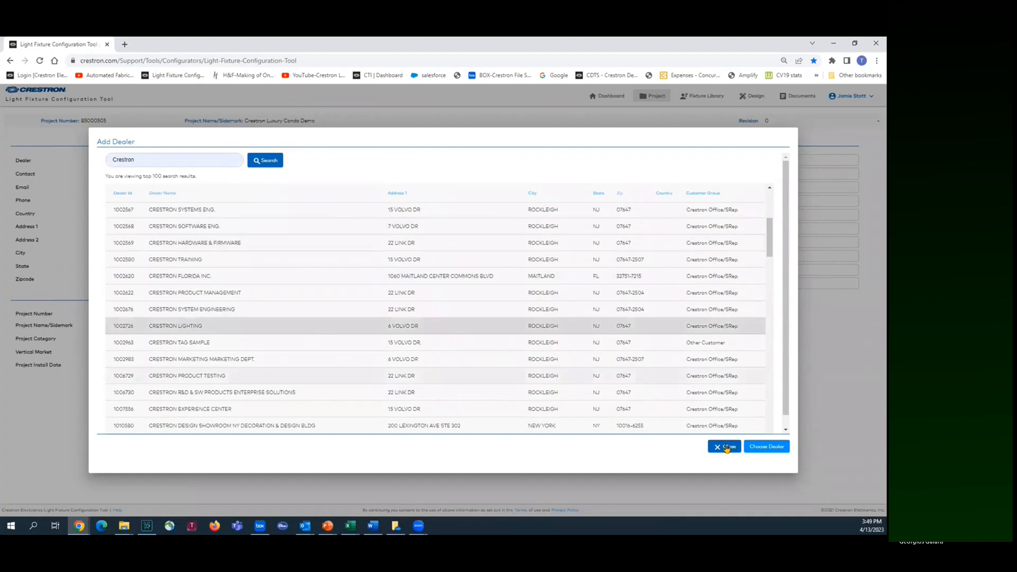
click(766, 448)
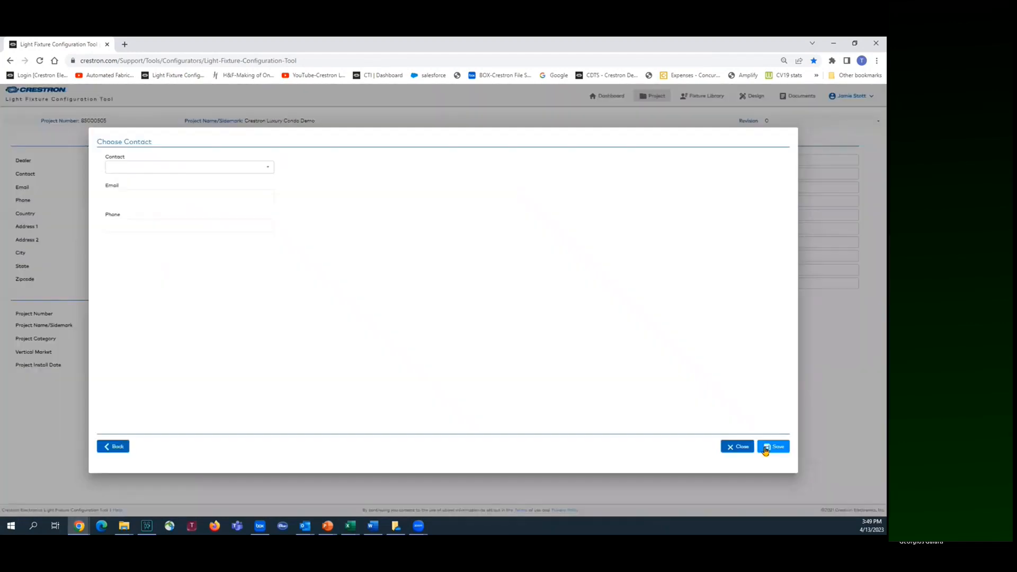
Select the dealer's contact person and save the dealer information to the project.
click(271, 171)
click(141, 168)
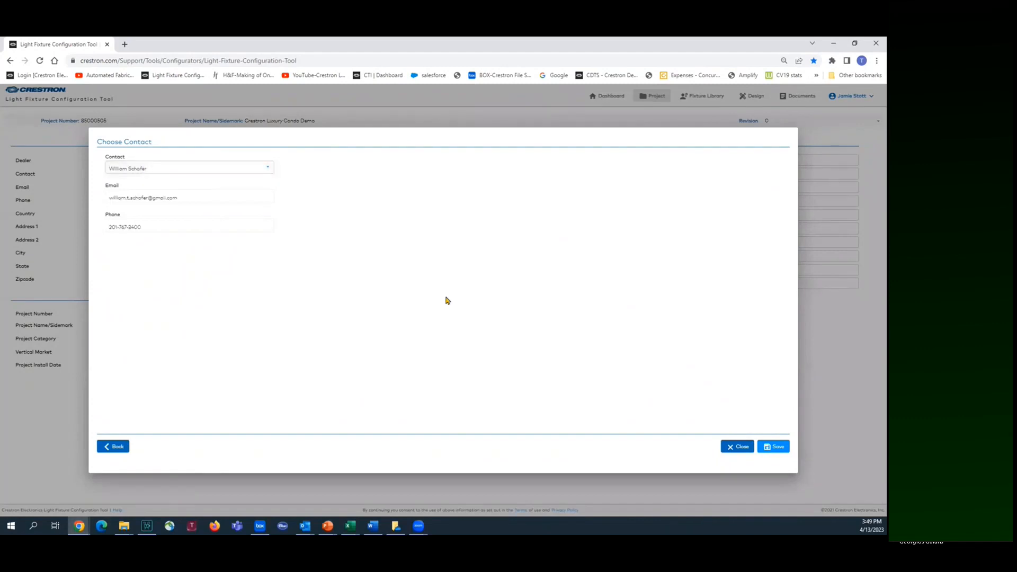
click(777, 450)
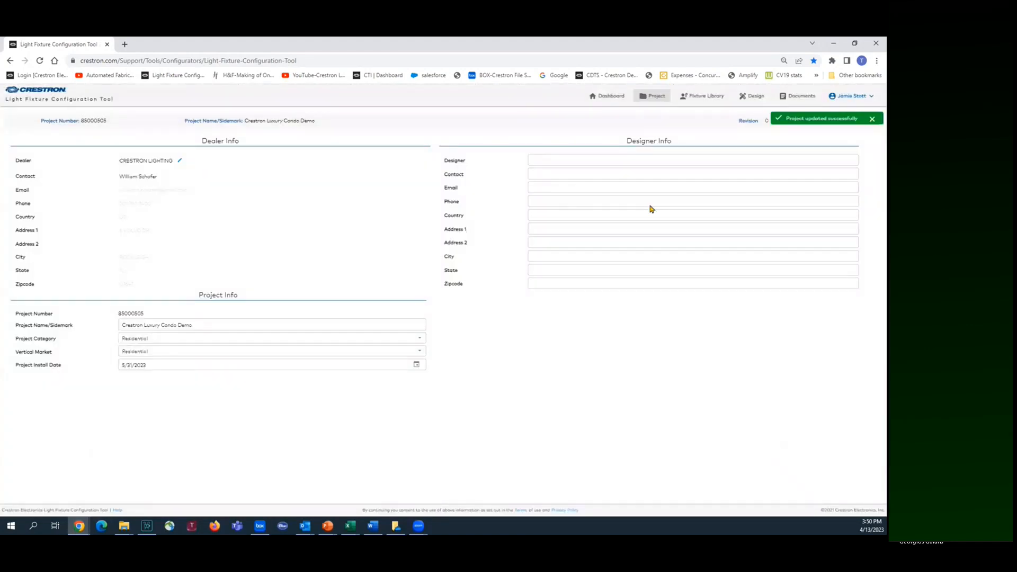
Enter Lighting Designer ABC as the designer in the project's designer information.
click(548, 158)
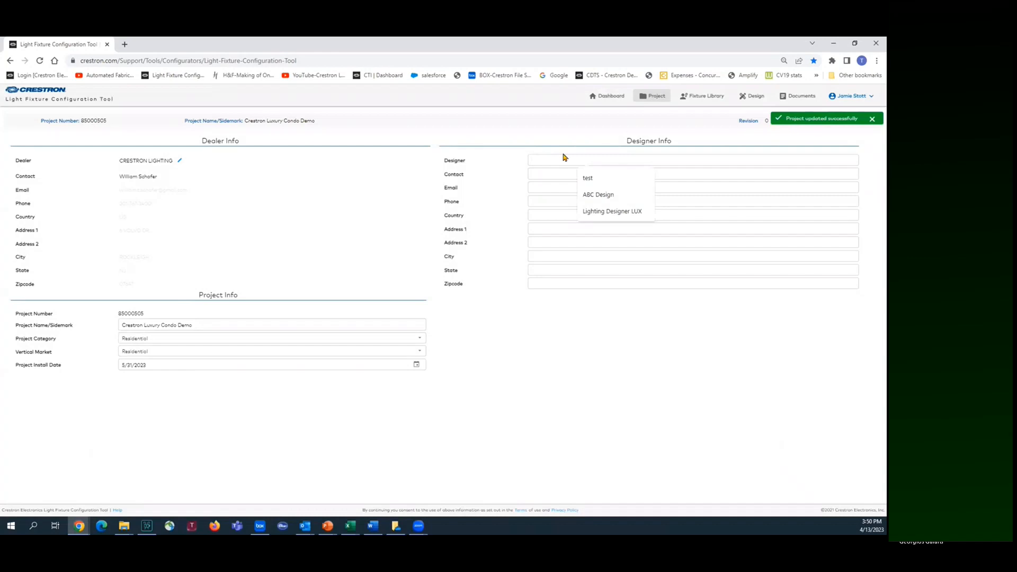
text(Lighting Des)
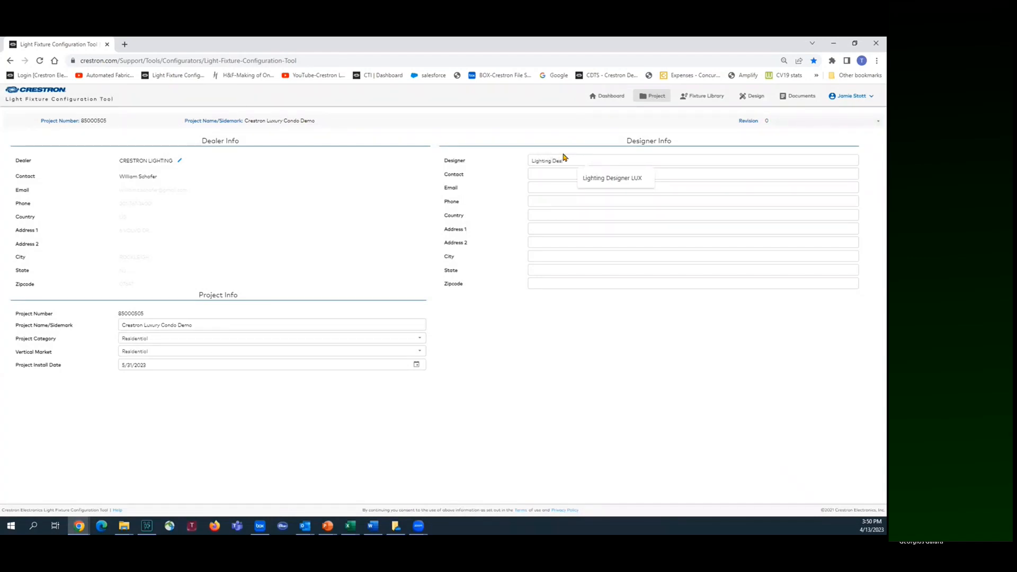
text(igner ABC)
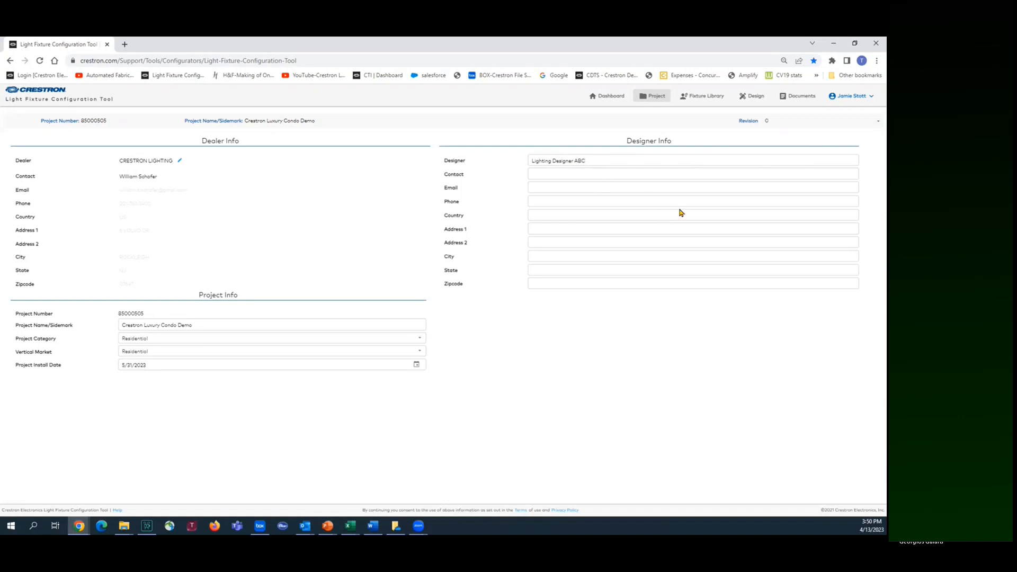
Import all fixture types except TestA35RIC from the personal fixture library into the project's Fixture Library.
click(693, 100)
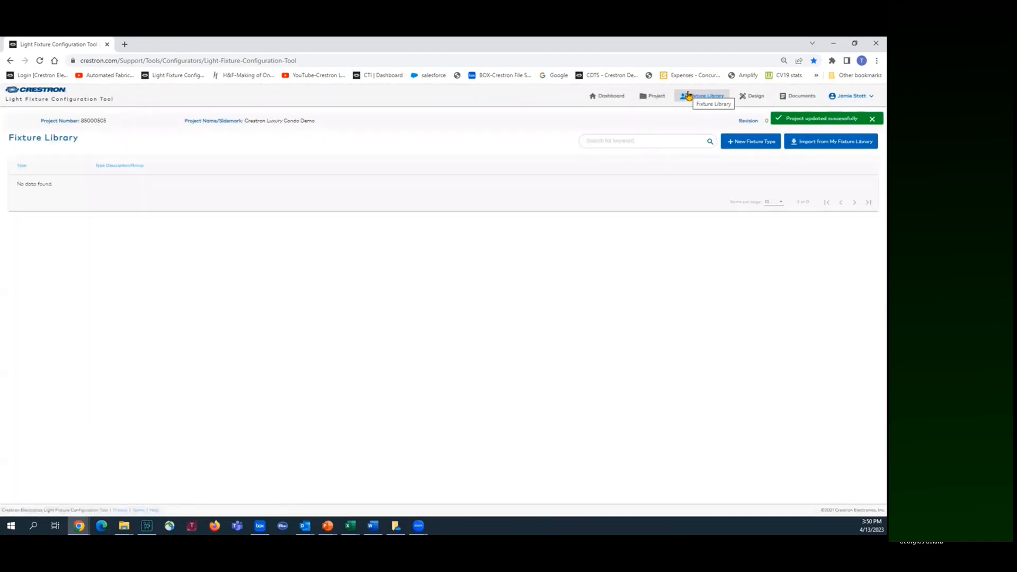
click(796, 142)
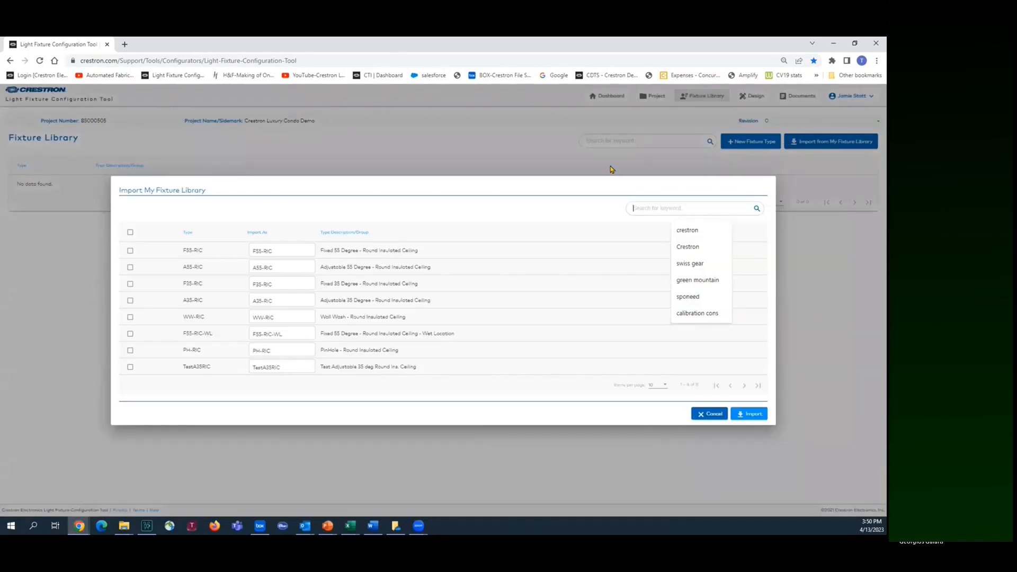
click(130, 233)
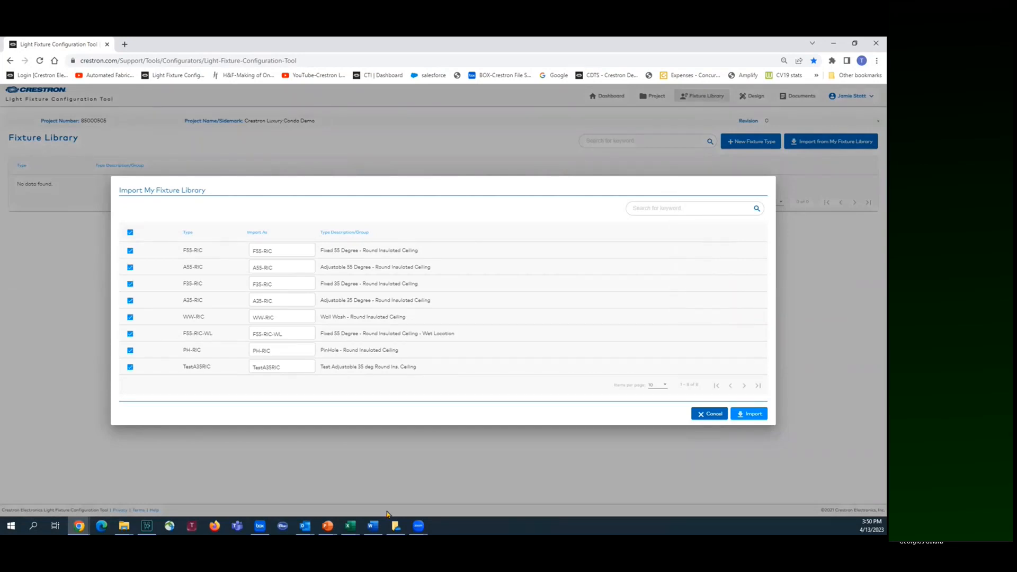
click(130, 368)
click(745, 416)
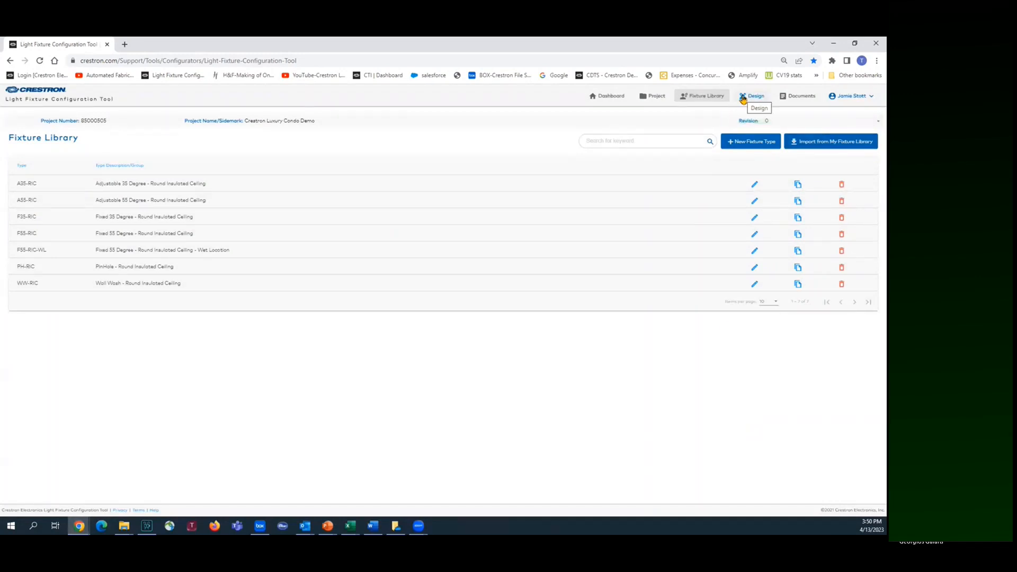
Start a new light fixture in the project's design with quantity 3, floor 1st and room Foyer/Main.
click(743, 98)
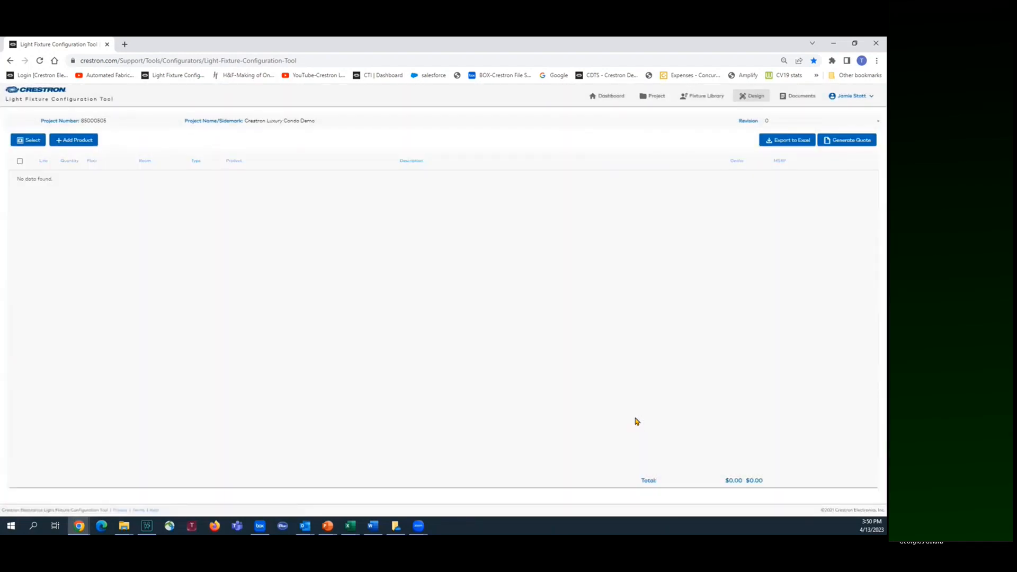
click(60, 143)
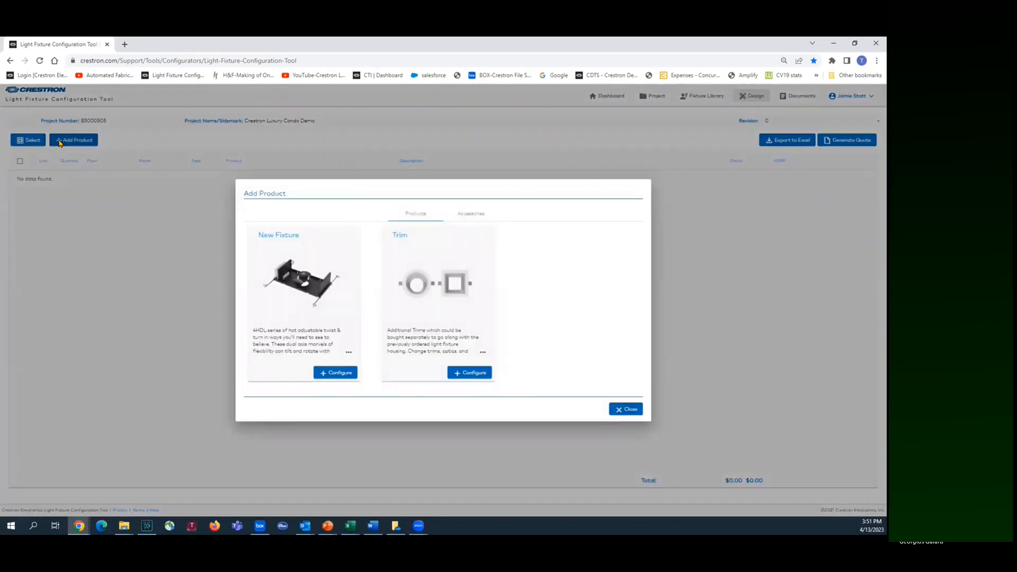
click(322, 375)
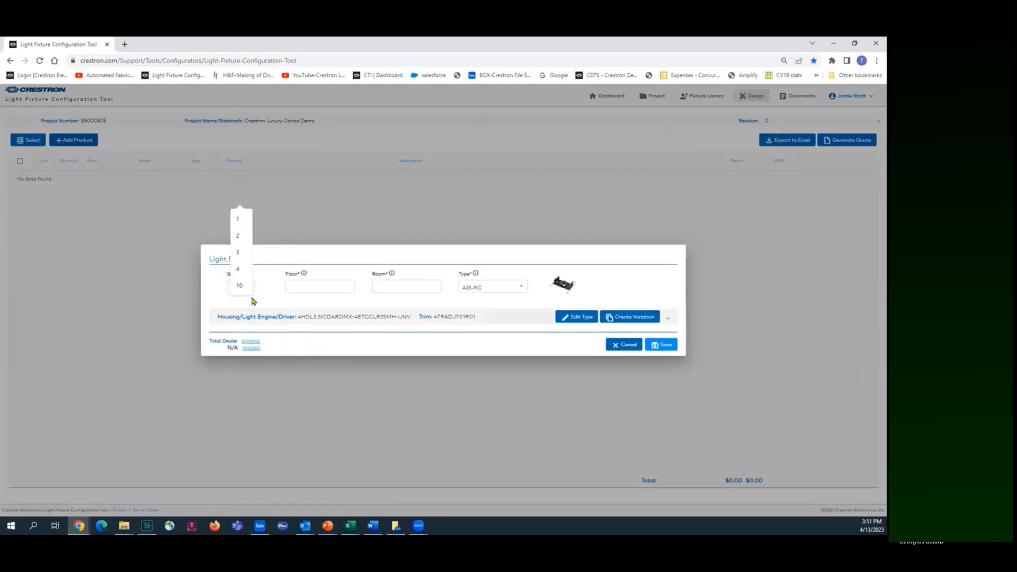
click(239, 254)
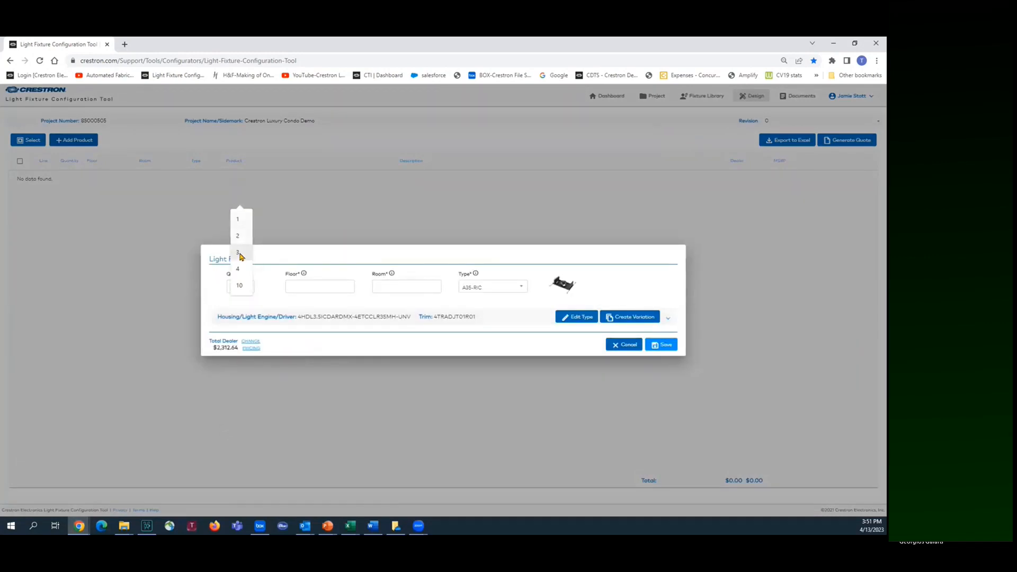
click(304, 287)
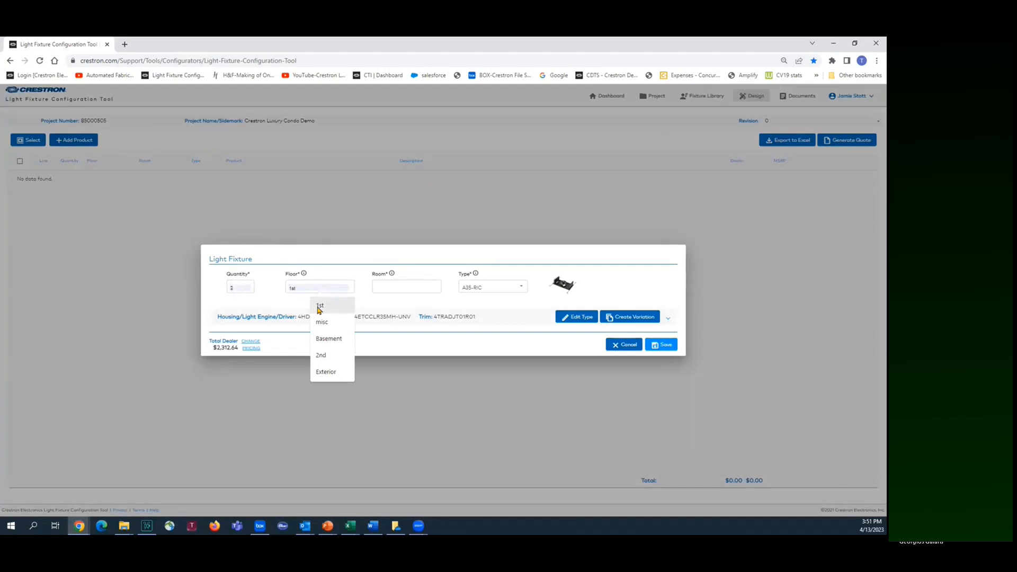
click(319, 306)
click(390, 286)
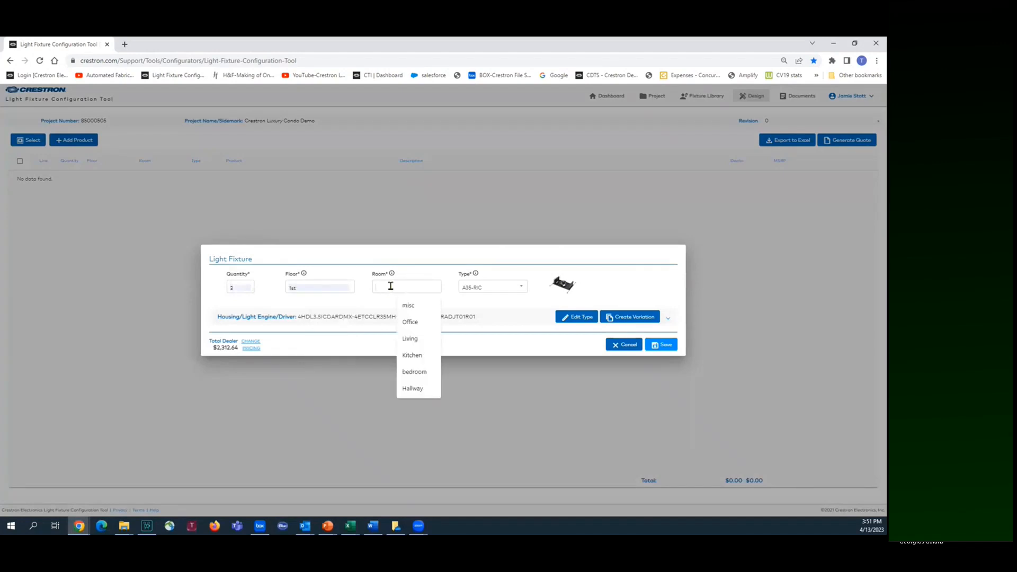
text(F)
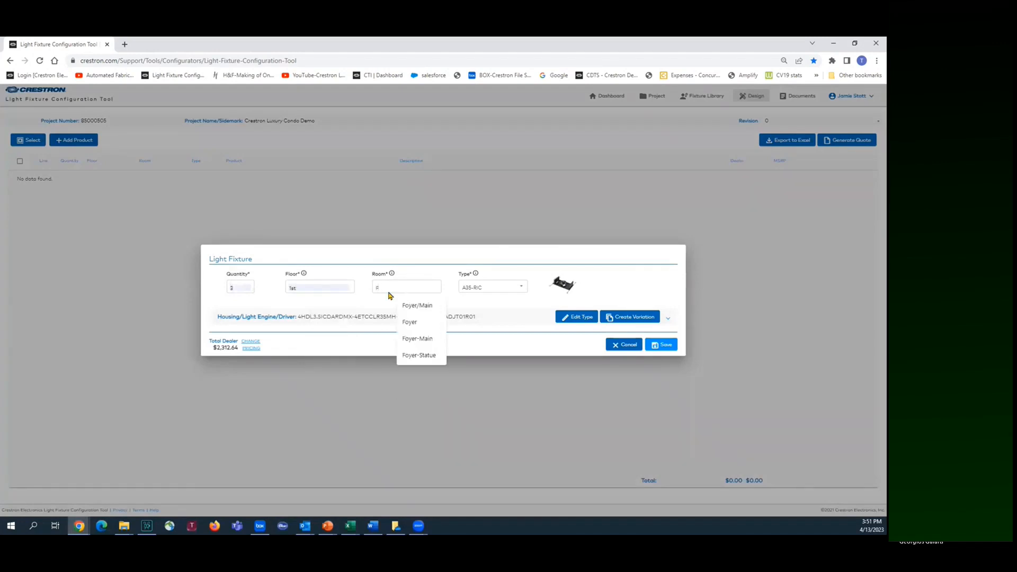
text(oyer/Main)
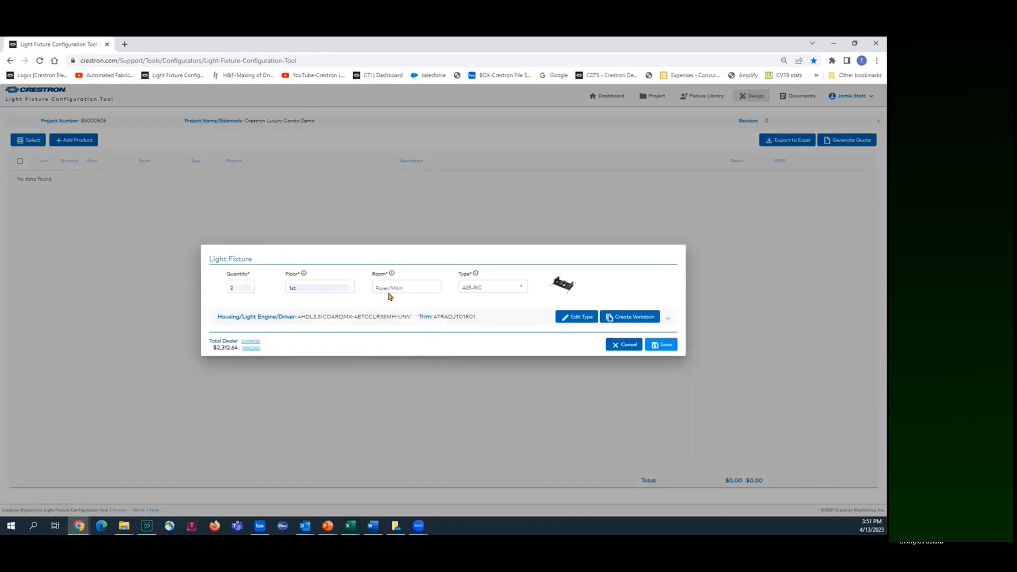
Assign fixture type F55-RIC to the Foyer/Main fixture and save it to the design.
click(522, 289)
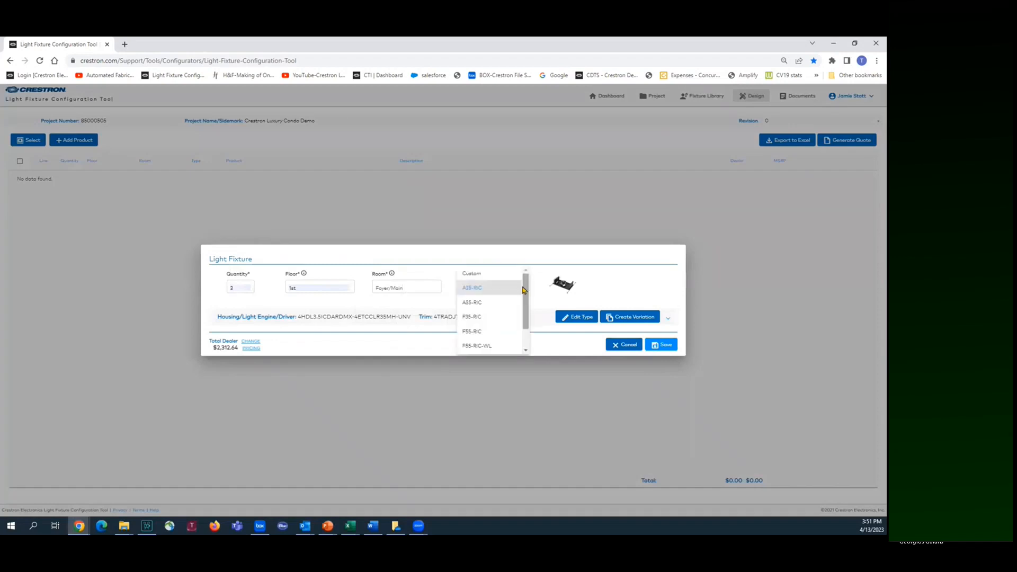
click(476, 334)
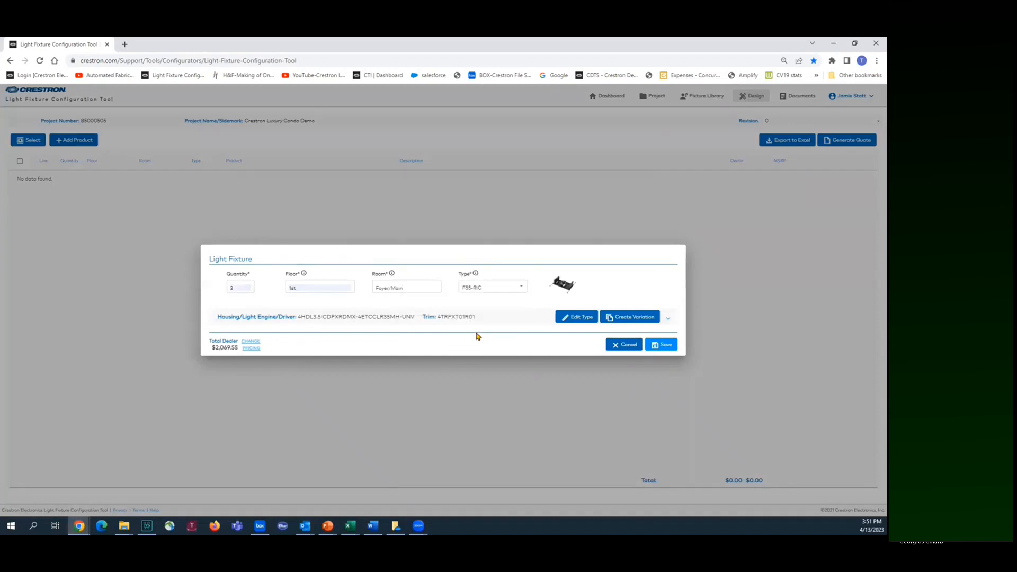
click(662, 347)
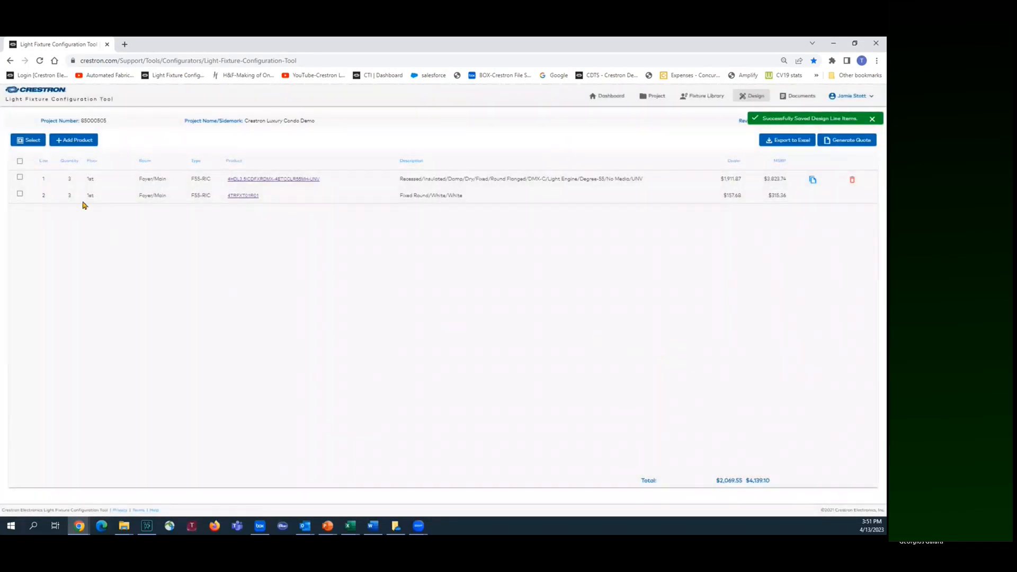
Start another new light fixture with quantity 1, floor 1st and room Foyer/Statue.
click(57, 145)
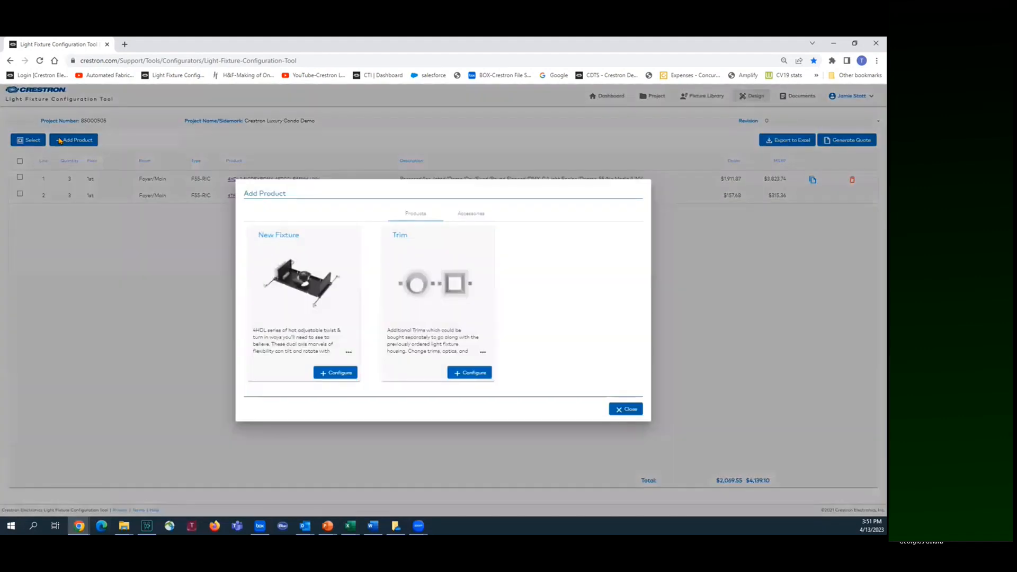
click(322, 374)
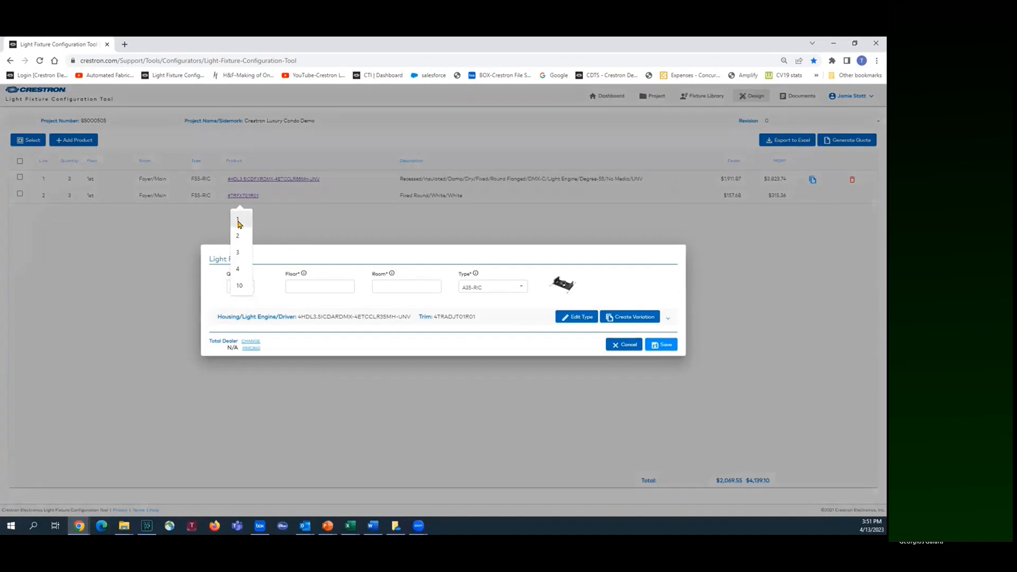
click(236, 224)
click(300, 287)
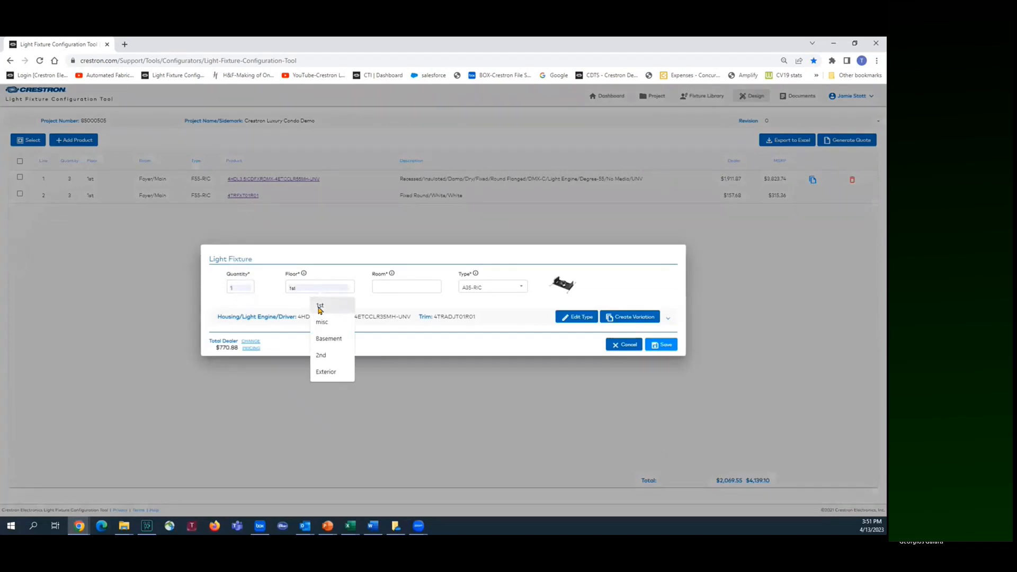
click(320, 305)
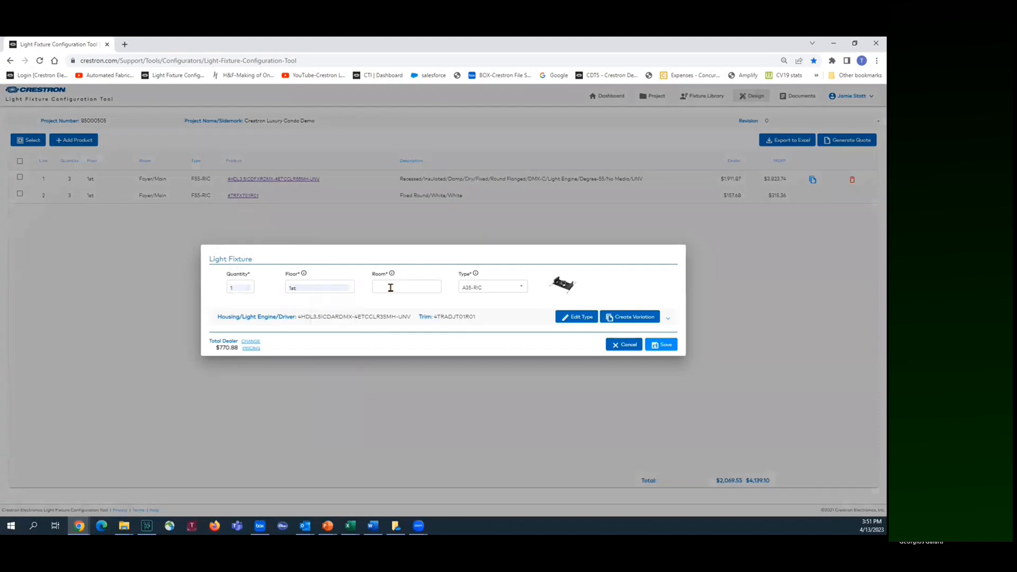
click(390, 288)
text(F)
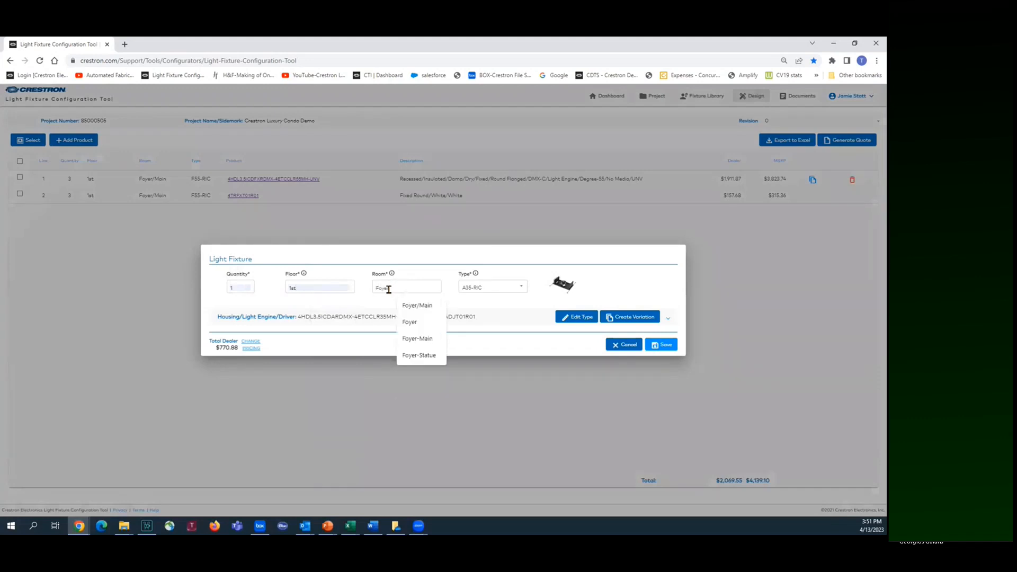
text(oyer/Statue)
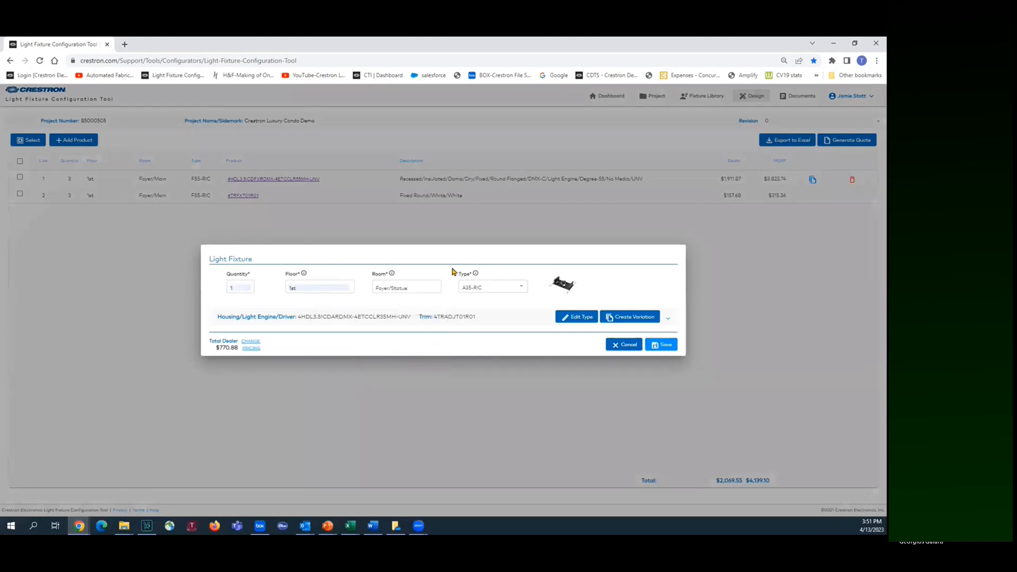
Assign fixture type PH-RIC to the Foyer/Statue fixture and save it to the design.
click(521, 290)
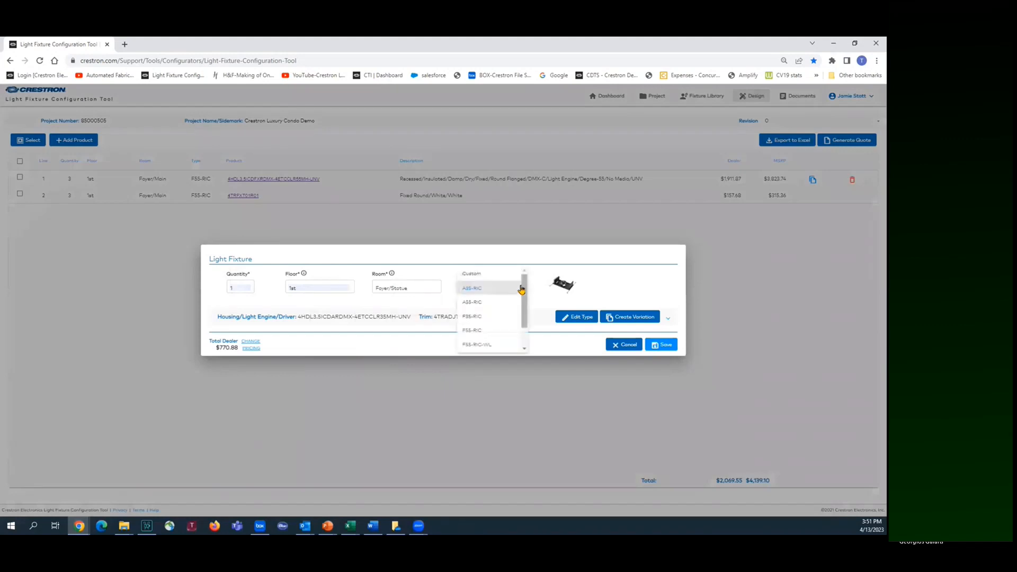
scroll(510, 305, down, 2)
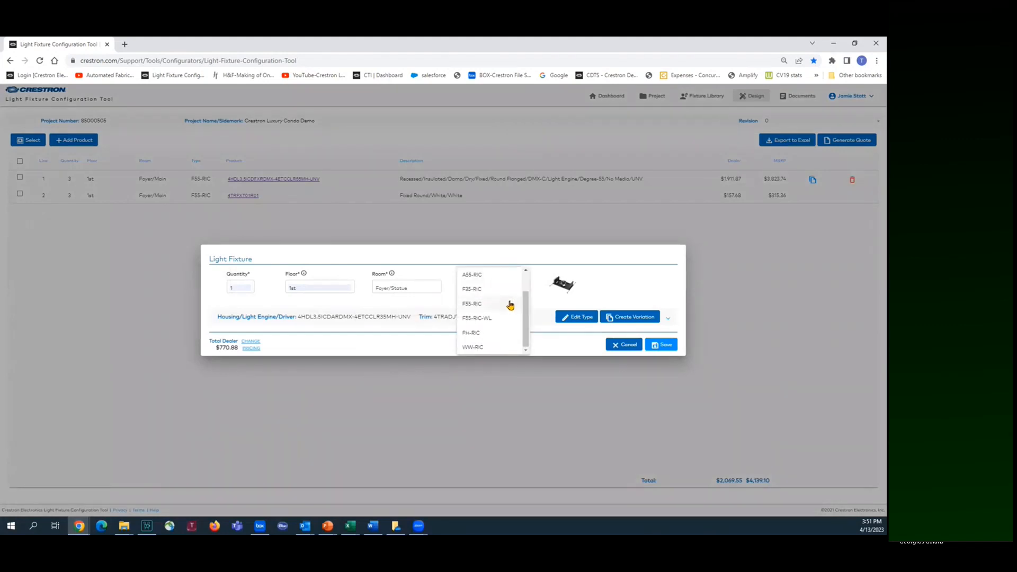
click(479, 335)
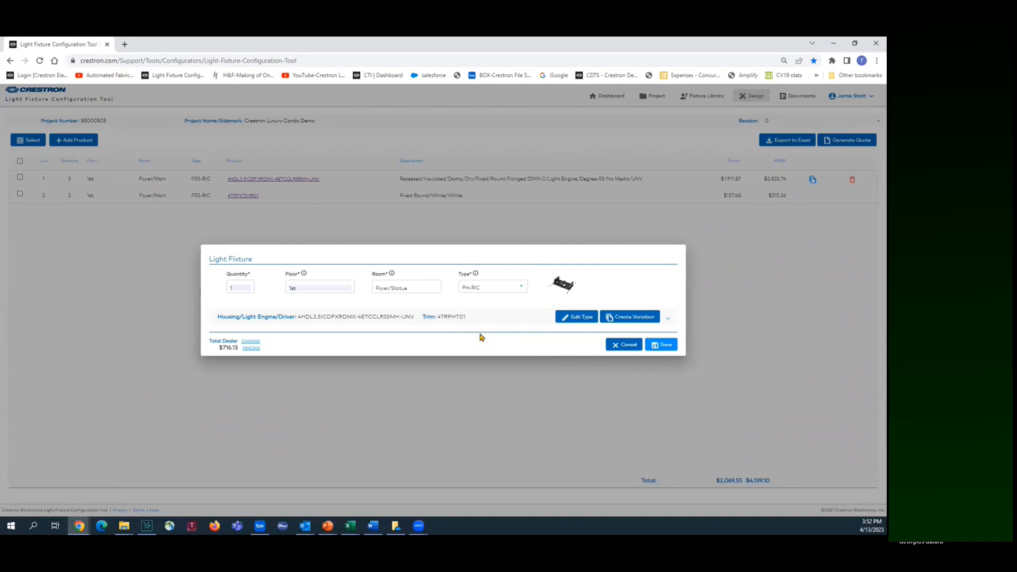
click(659, 346)
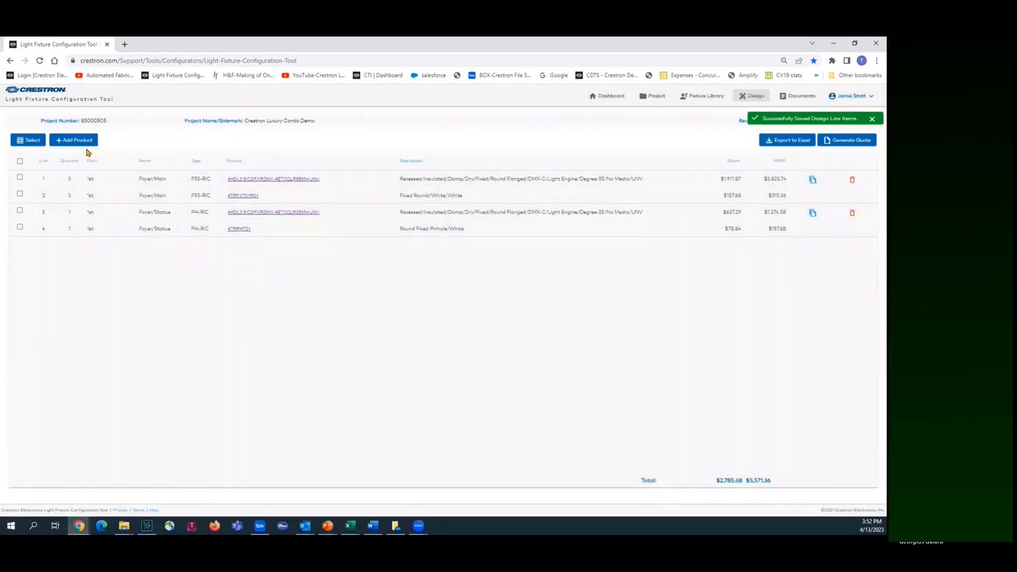
Start another new light fixture with quantity 1, floor 1st and room Foyer/Wall.
click(62, 142)
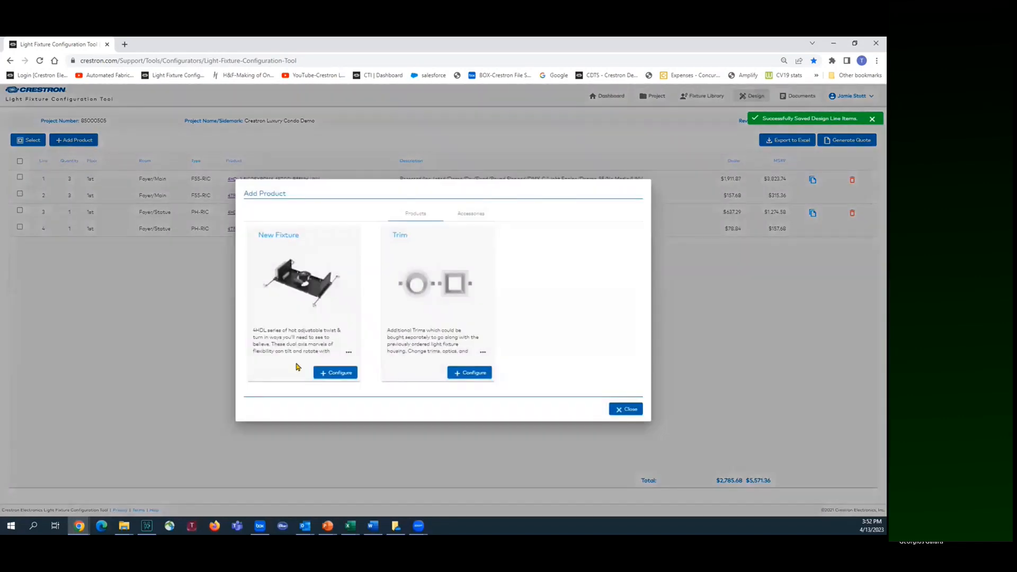
click(327, 374)
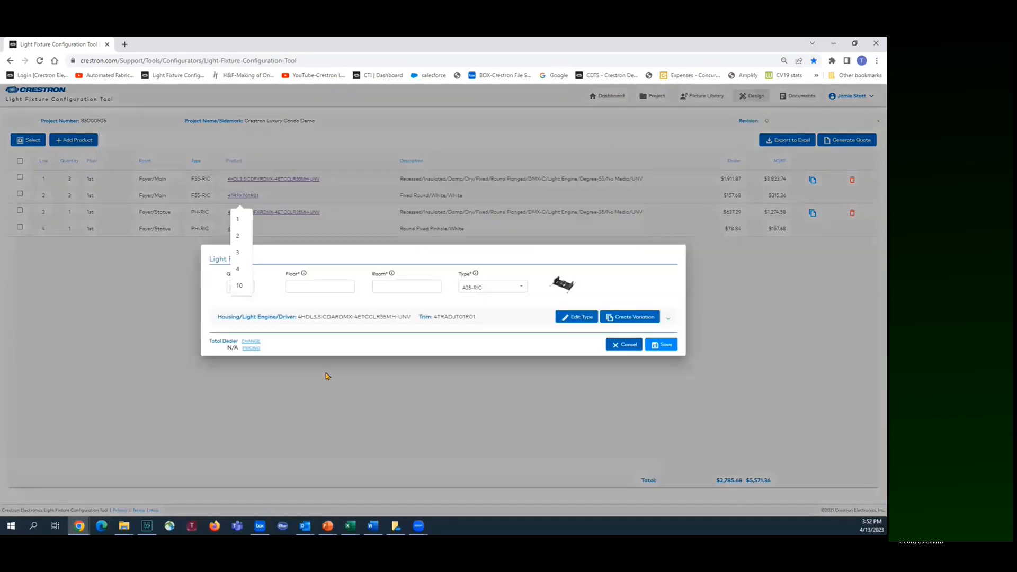
click(239, 221)
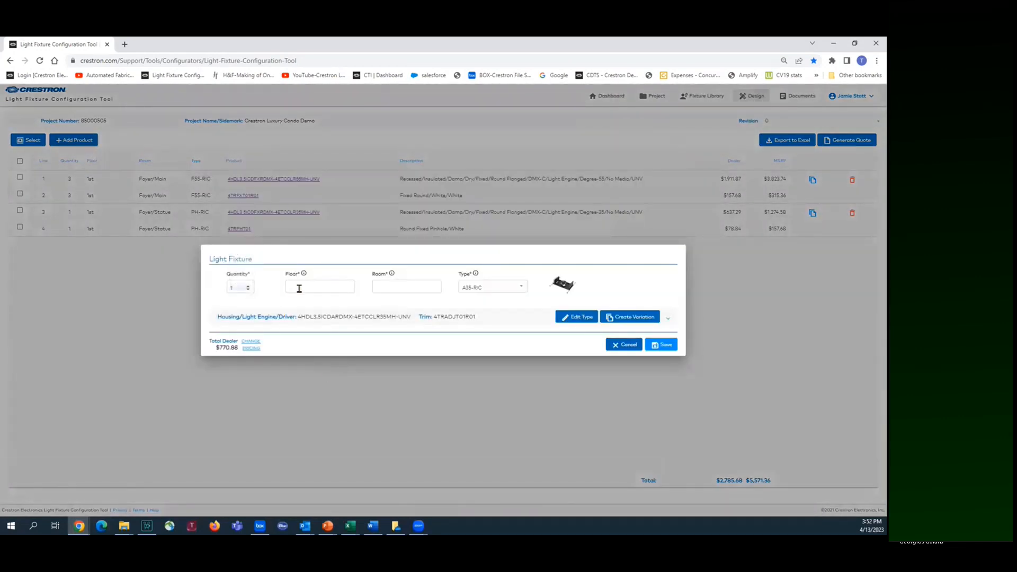
click(297, 287)
click(320, 306)
click(396, 287)
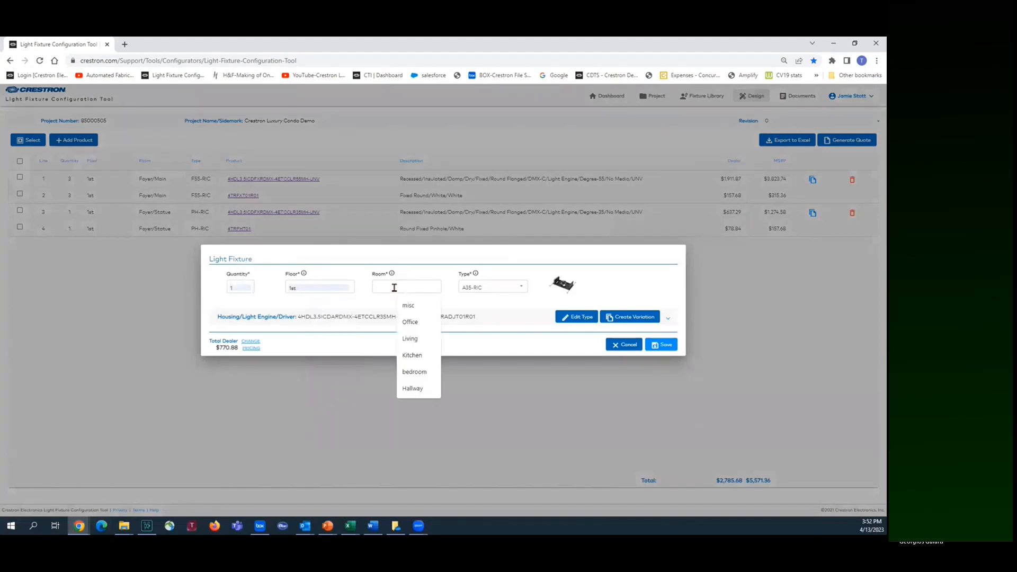
text(Foyer)
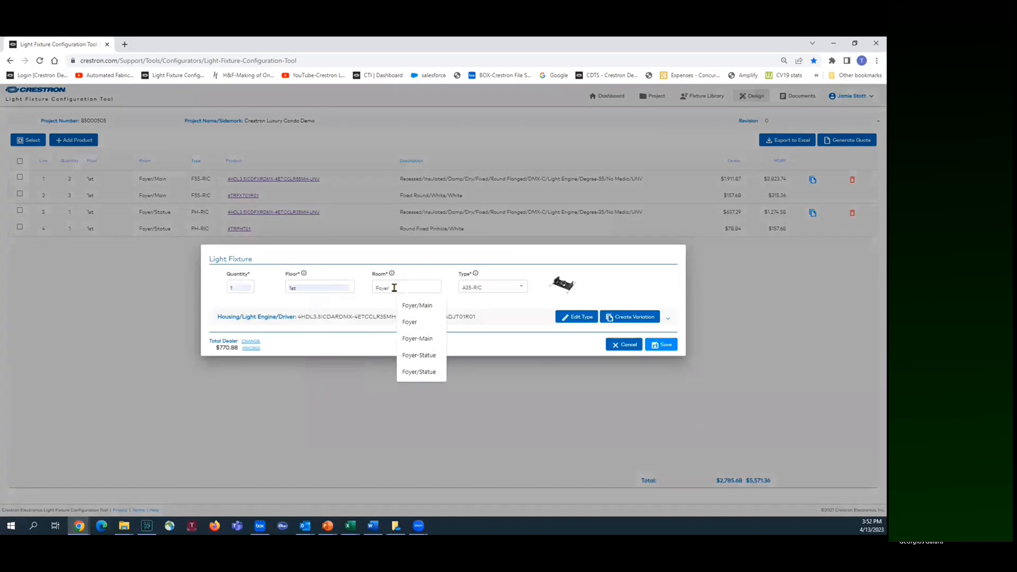
text(/Wall)
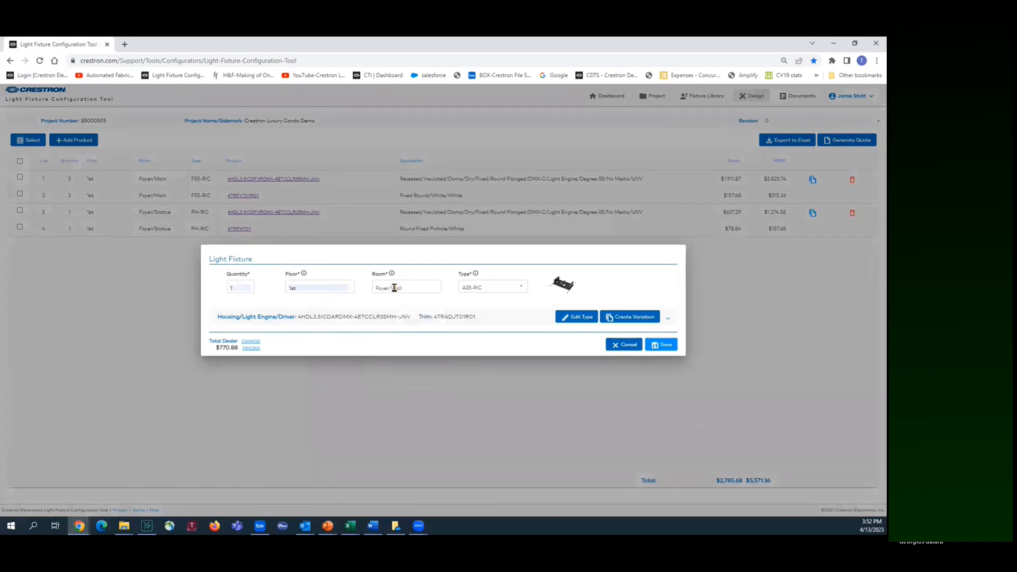
Assign fixture type WW-RIC to the Foyer/Wall fixture and save it to the design.
click(521, 289)
scroll(517, 296, down, 2)
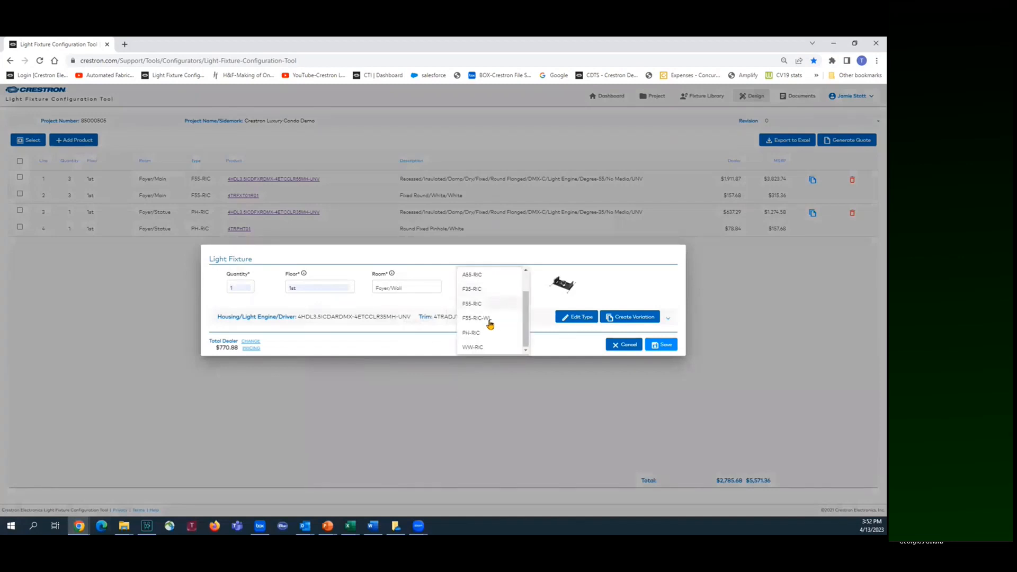
click(483, 348)
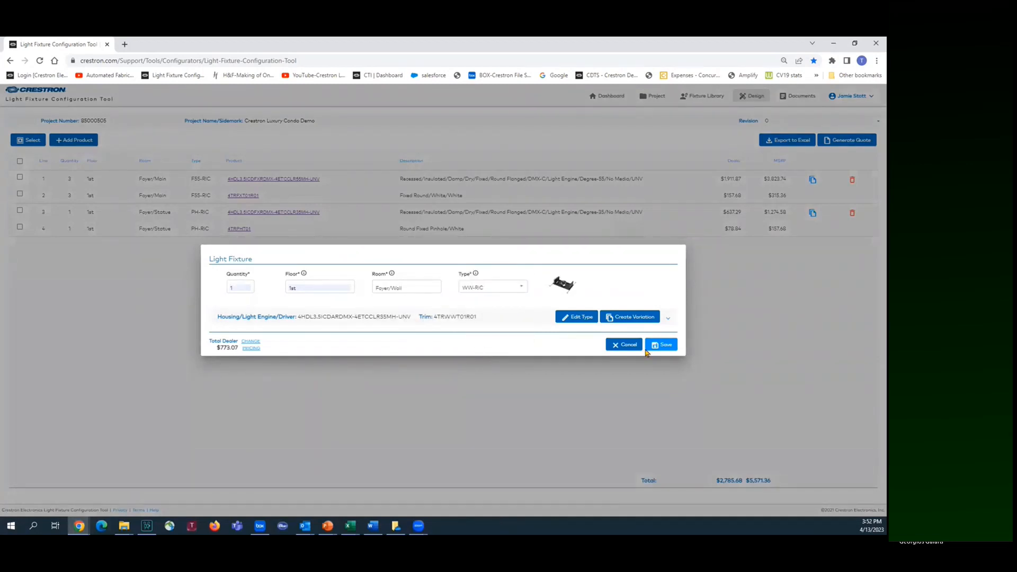
click(662, 347)
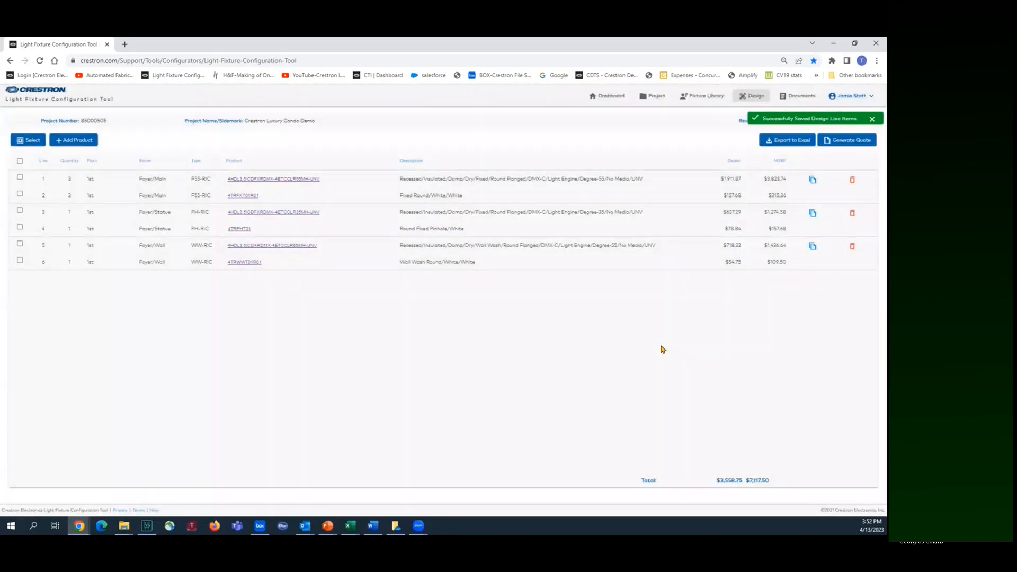
Add a new light fixture with quantity 2, floor 1st, room Hall/Art and type A35-RIC, and save it to the design.
click(60, 142)
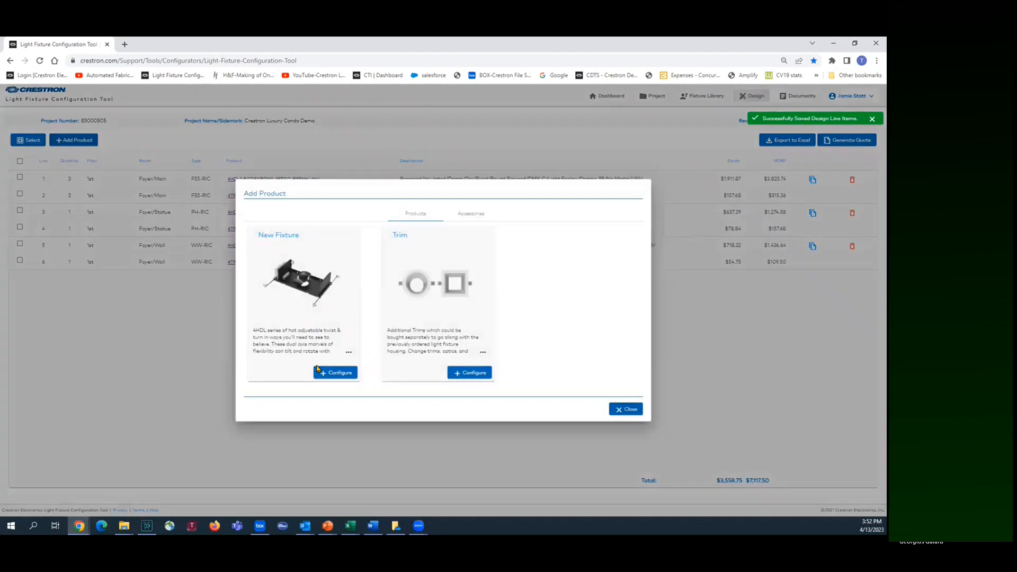
click(325, 373)
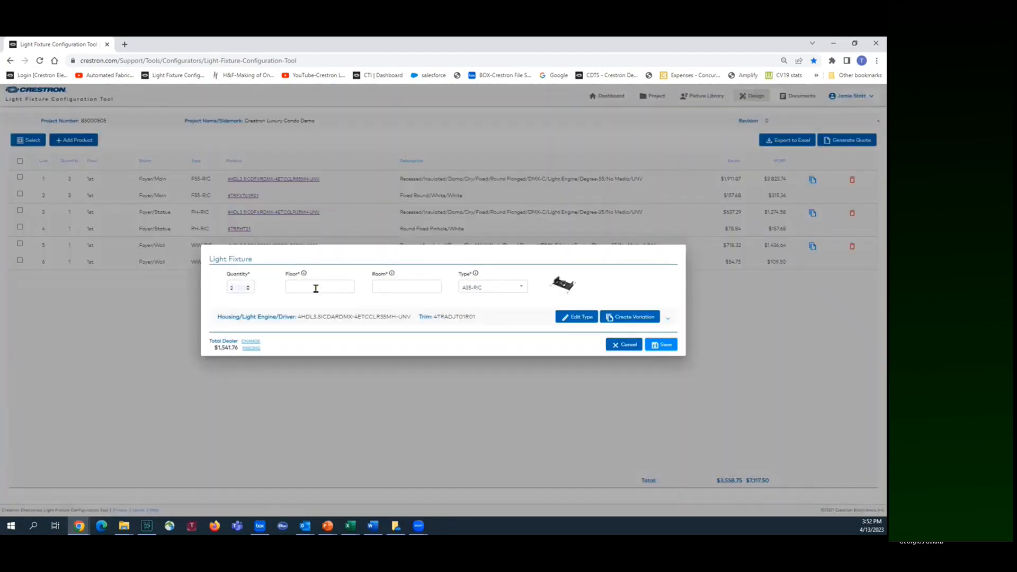
click(316, 288)
click(330, 305)
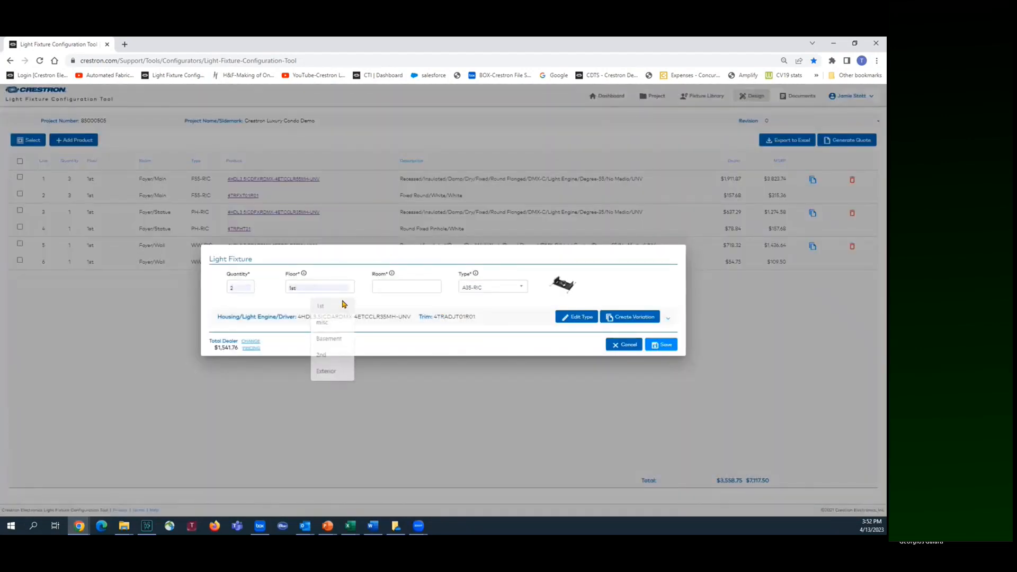
click(393, 288)
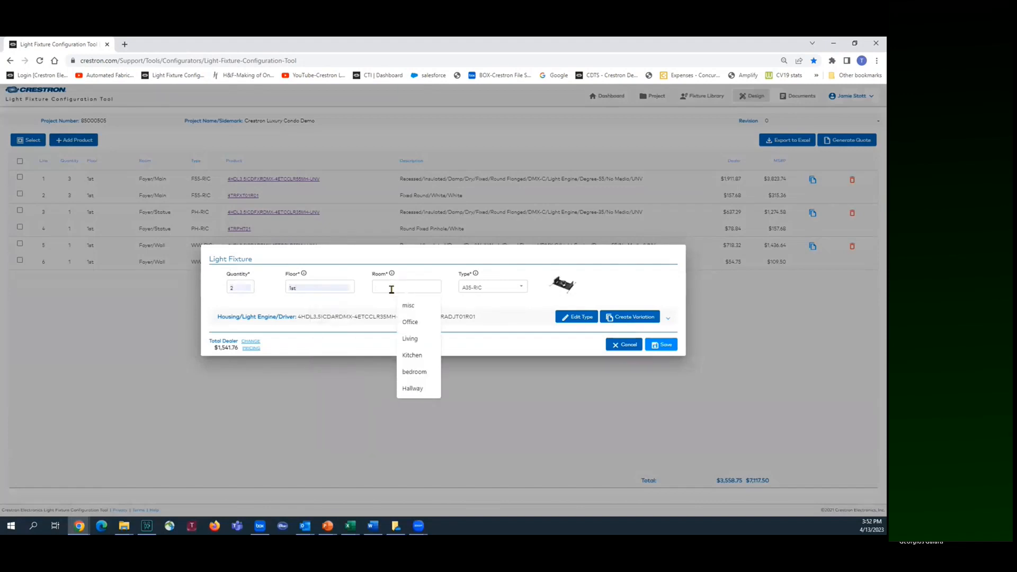
text(Ha)
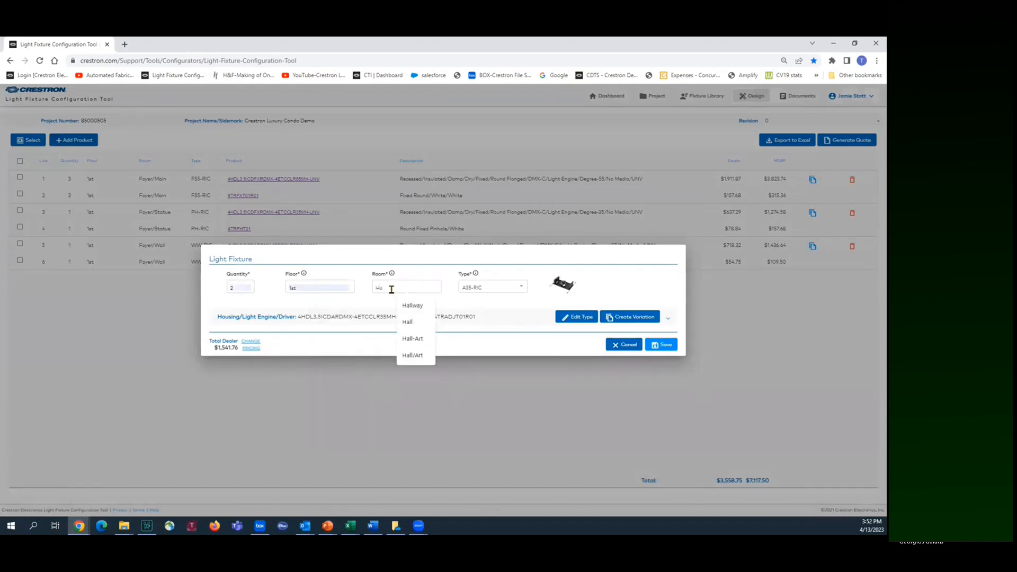
text(ll/)
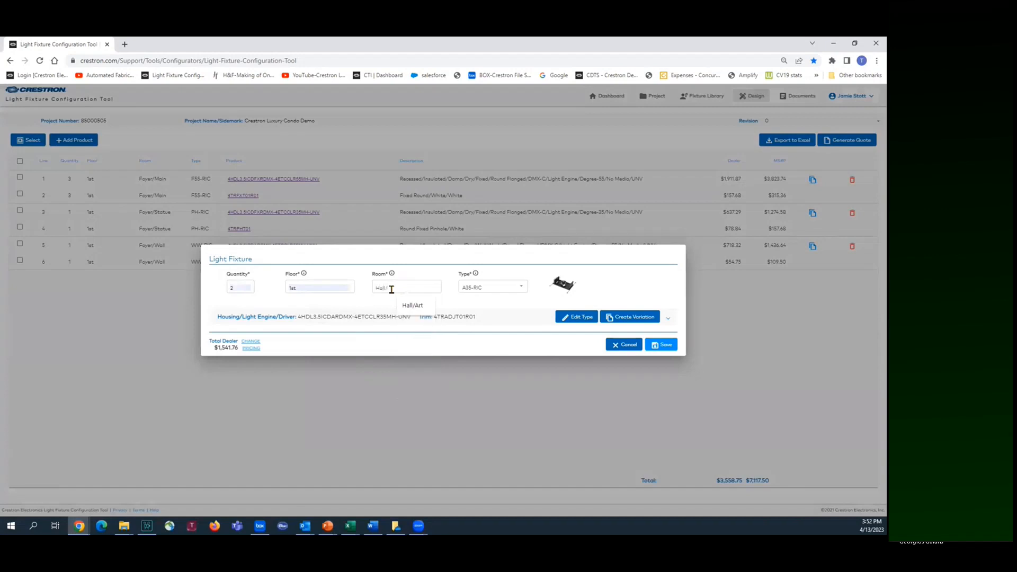
text(Art)
click(654, 346)
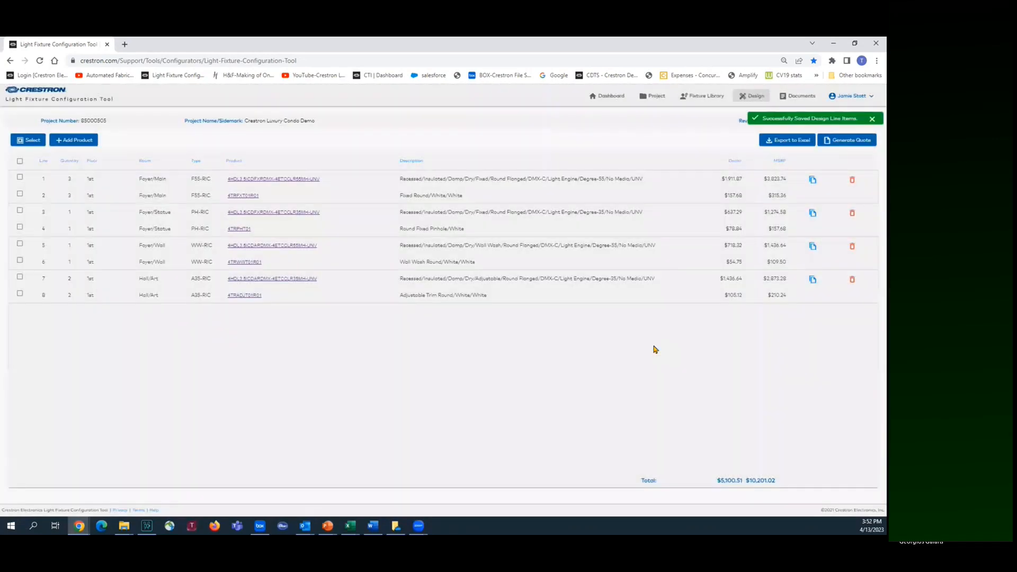
Add a new light fixture with quantity 4, floor 1st, room Living/Main and type F55-RIC, and save it to the design.
click(62, 142)
click(323, 373)
click(310, 287)
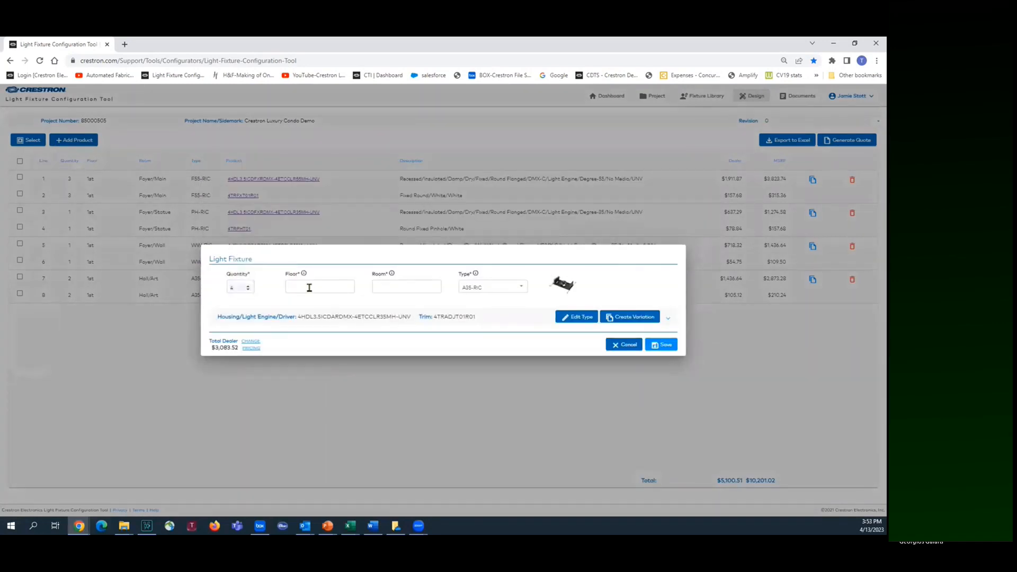
click(318, 306)
click(386, 287)
text(Living/Main)
click(521, 289)
click(484, 333)
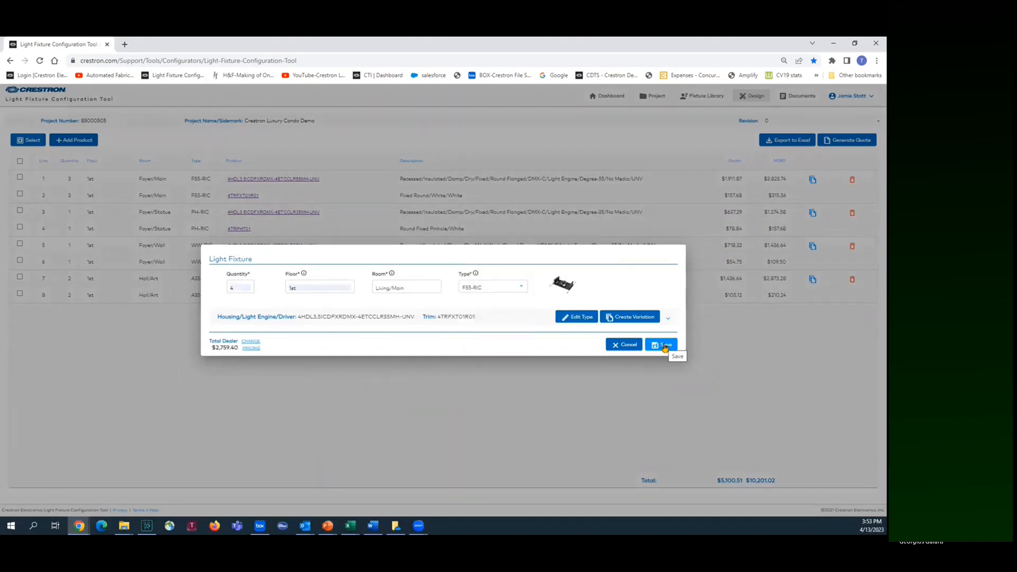
click(664, 346)
Add a new light fixture with quantity 1, floor 1st, room Living/Coffee and type A55-RIC, and save it to the design.
click(57, 141)
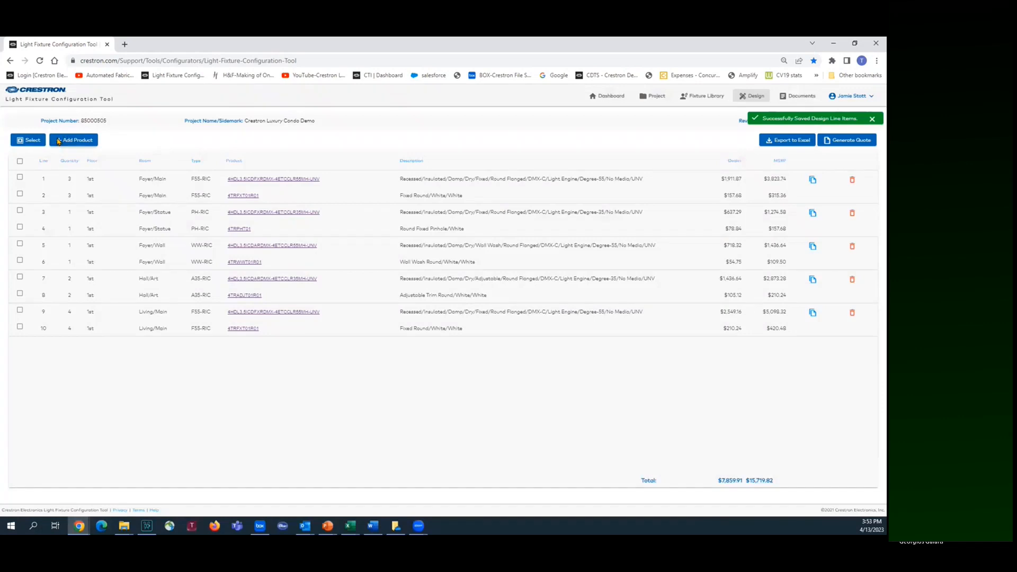
click(325, 374)
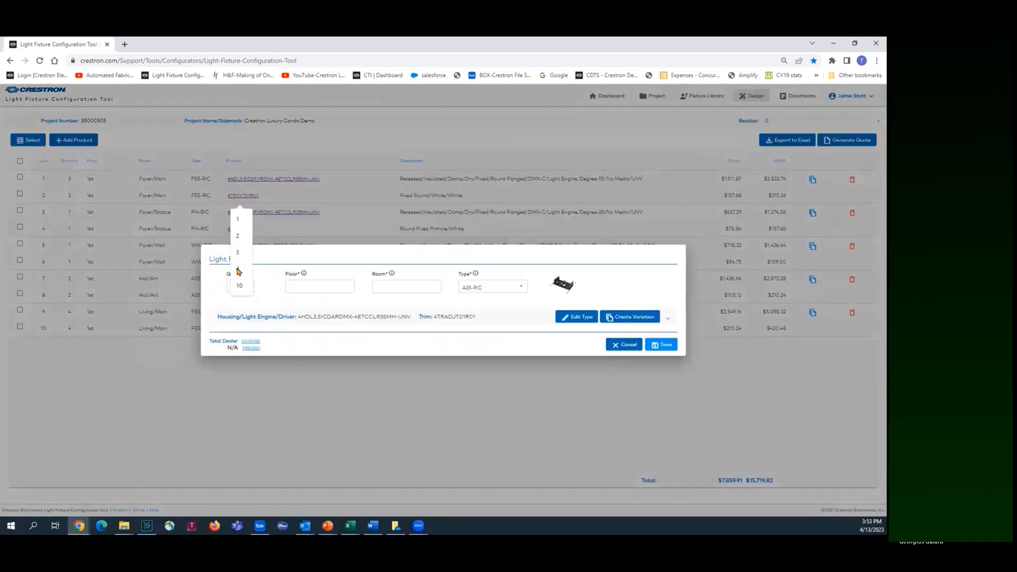
click(390, 288)
text(Living/Coffee)
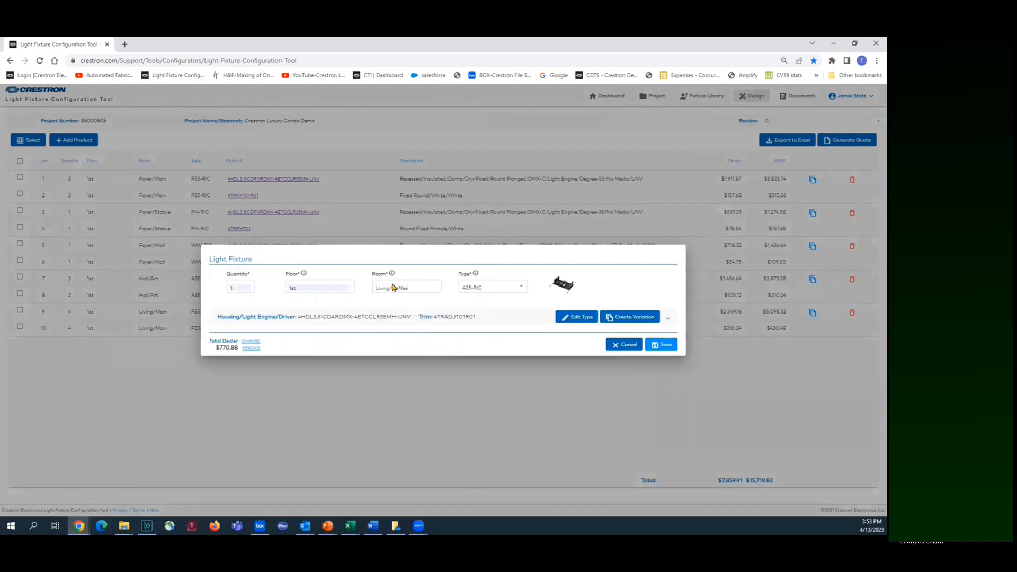
click(520, 288)
click(479, 303)
click(659, 345)
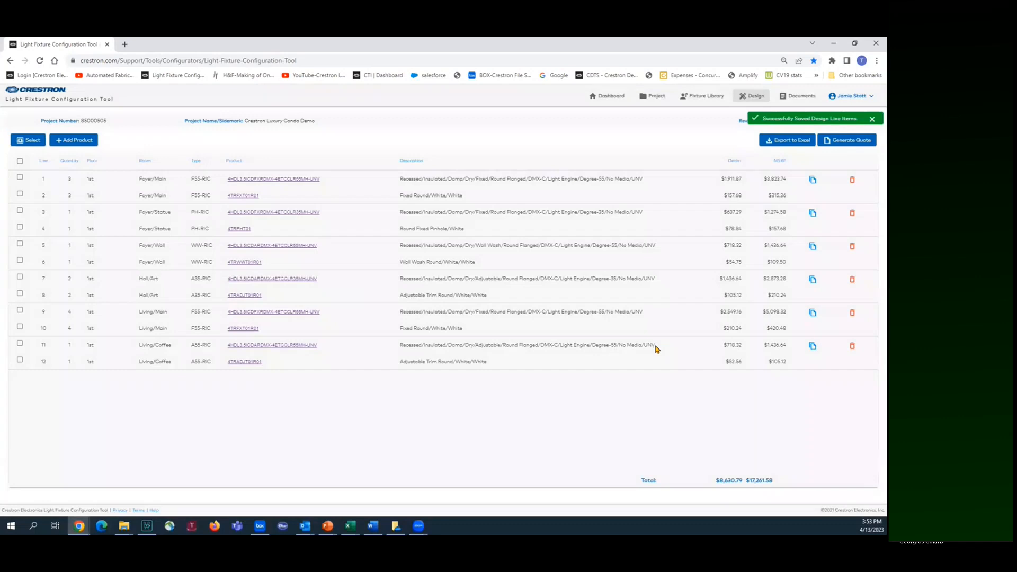
Add a new light fixture with quantity 2, floor 1st, room Living/SofaWall and type WW-RIC, and save it to the design.
click(74, 140)
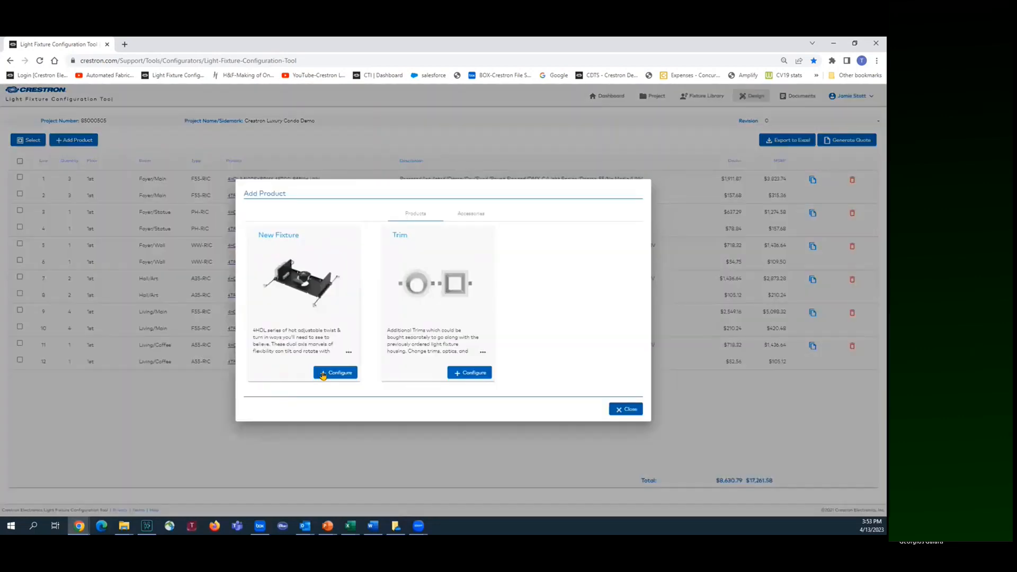
click(322, 373)
click(318, 289)
click(326, 306)
click(398, 284)
text(Living/SofaWall)
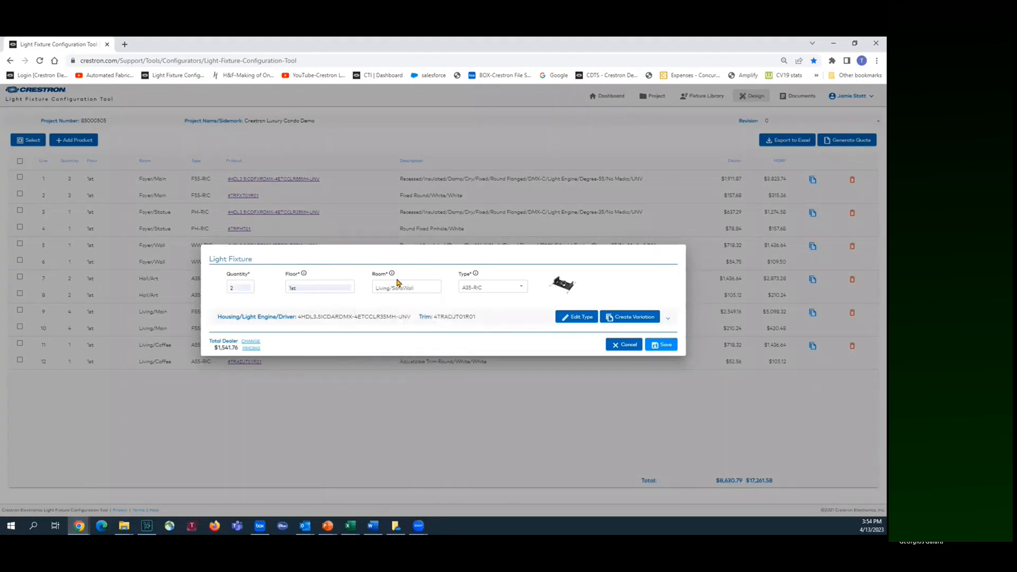
click(524, 287)
click(476, 348)
click(661, 344)
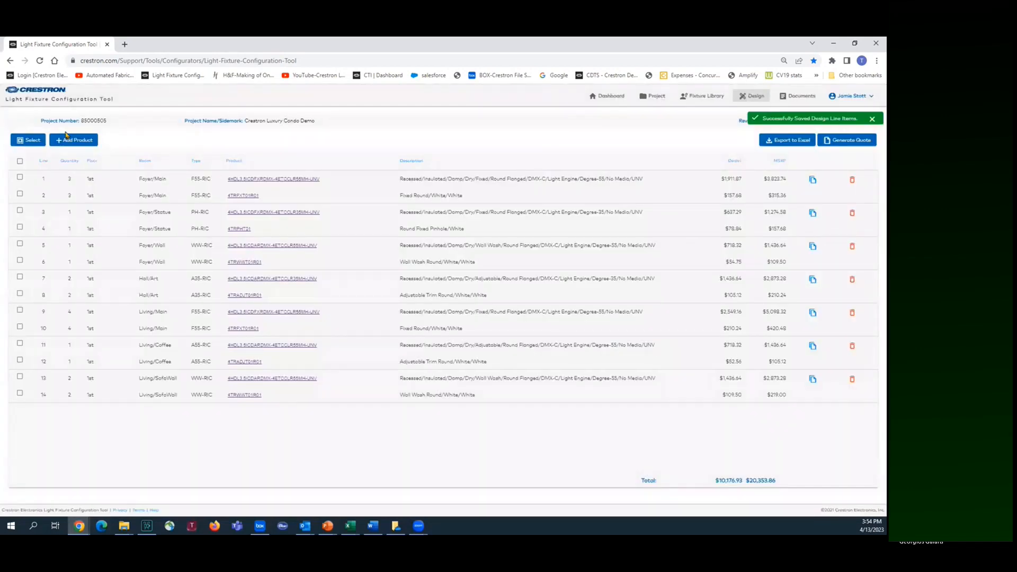
Add a new light fixture with quantity 2, floor 1st, room Dining/Table and type A35-RIC, and save it to the design.
click(64, 141)
click(331, 372)
click(249, 285)
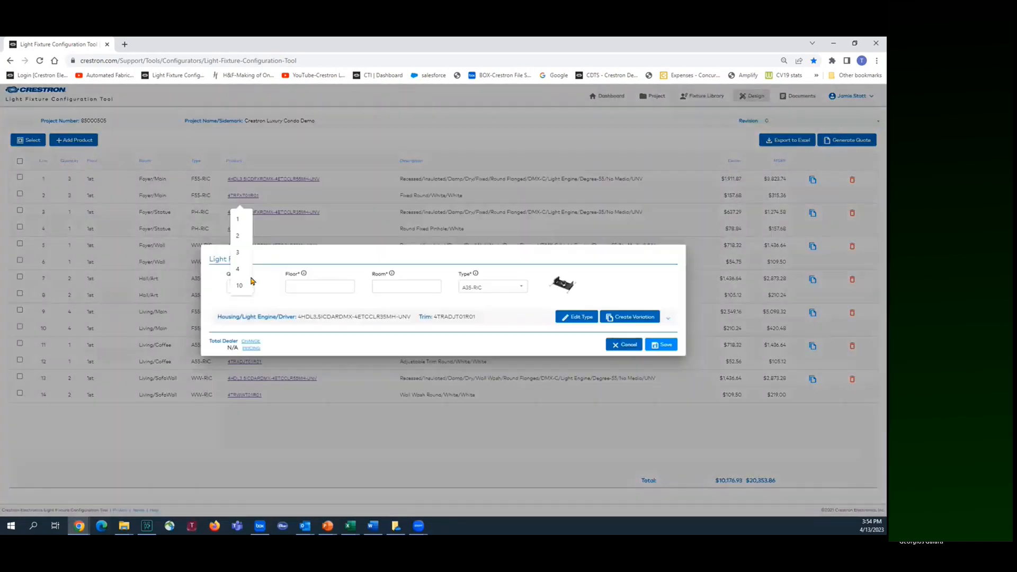
click(297, 287)
click(319, 304)
click(412, 289)
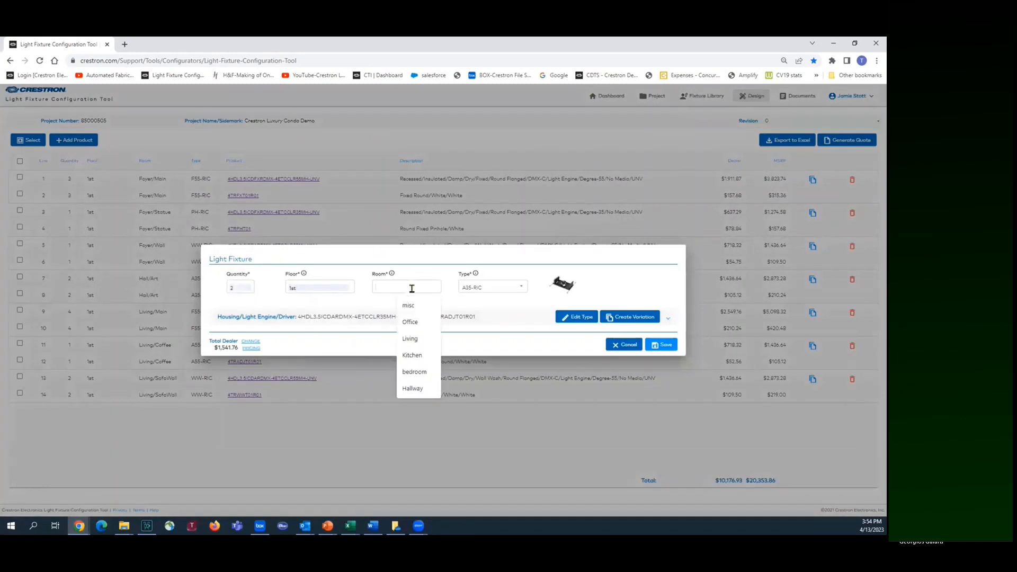
text(Dining/Table)
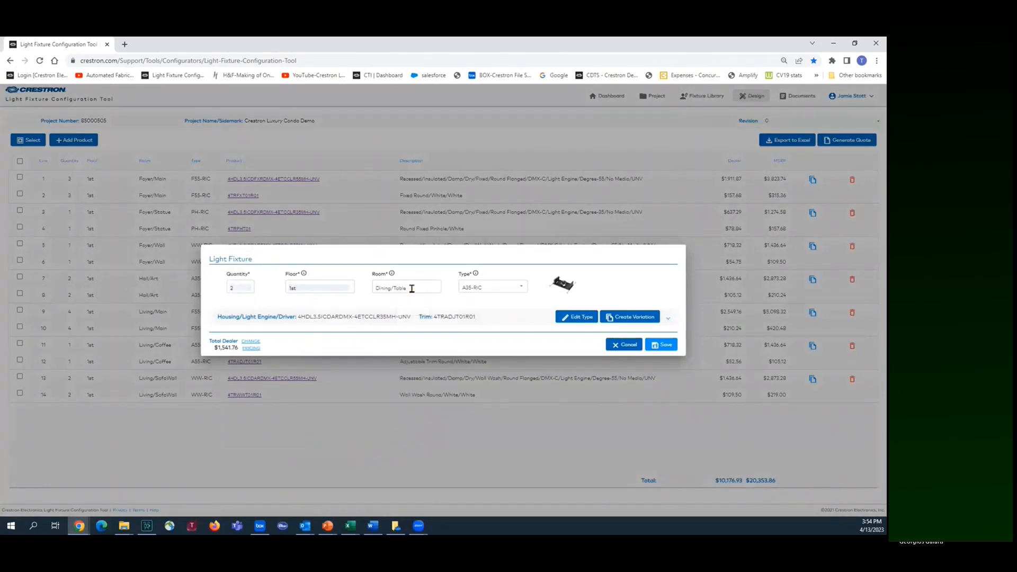
click(659, 350)
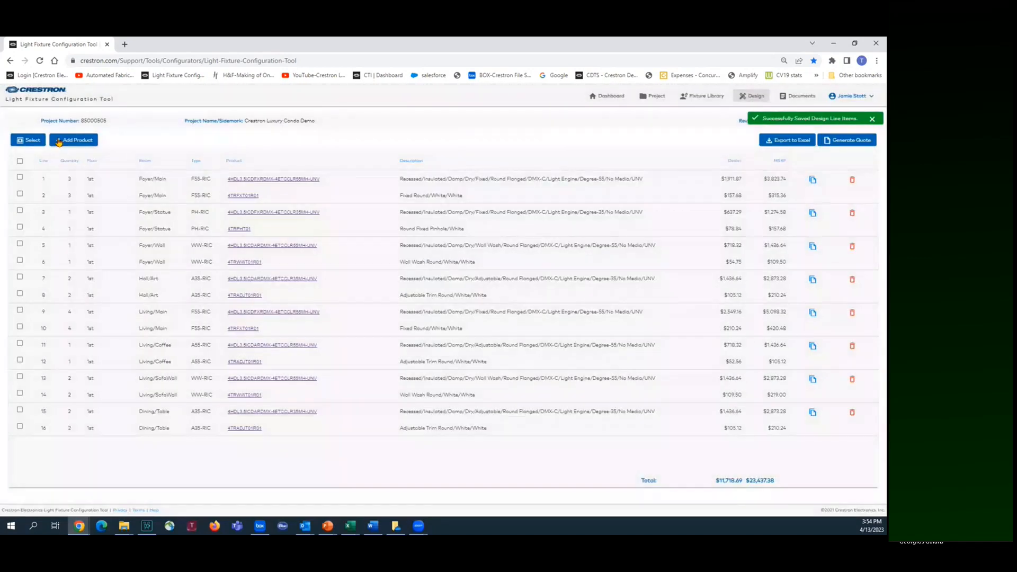
Add a new light fixture with quantity 2, floor 1st, room Kitchen/Main and type F55-RIC, and save it to the design.
click(59, 141)
click(334, 377)
click(241, 286)
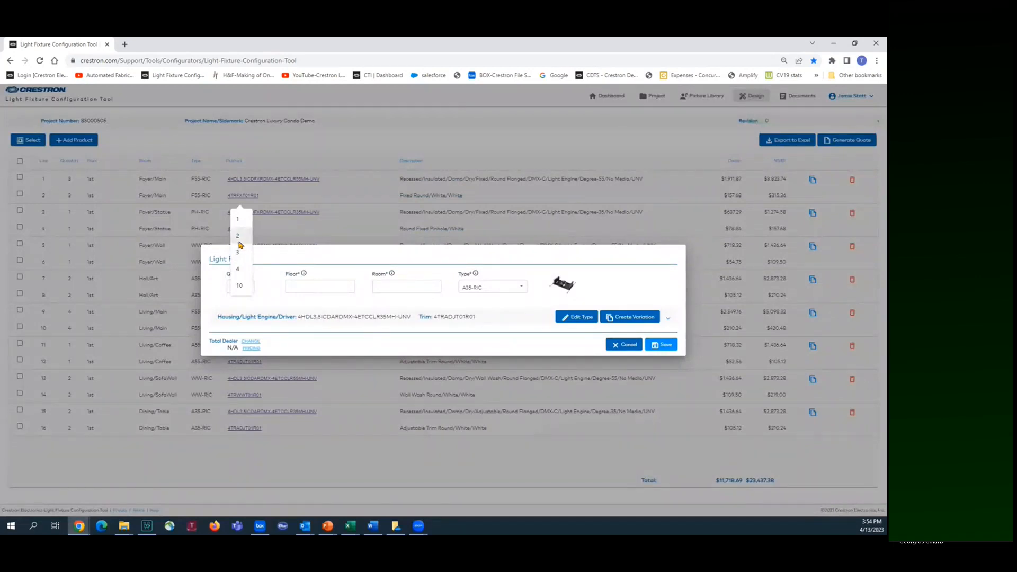
click(238, 236)
click(320, 287)
click(322, 306)
click(384, 288)
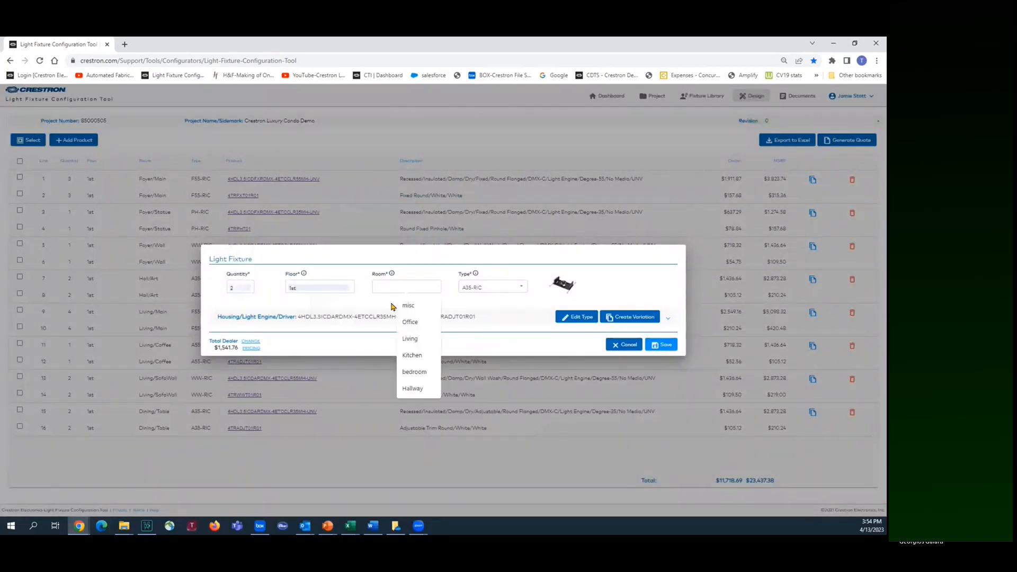
text(Kitchen/)
click(395, 306)
click(523, 290)
click(478, 334)
click(662, 345)
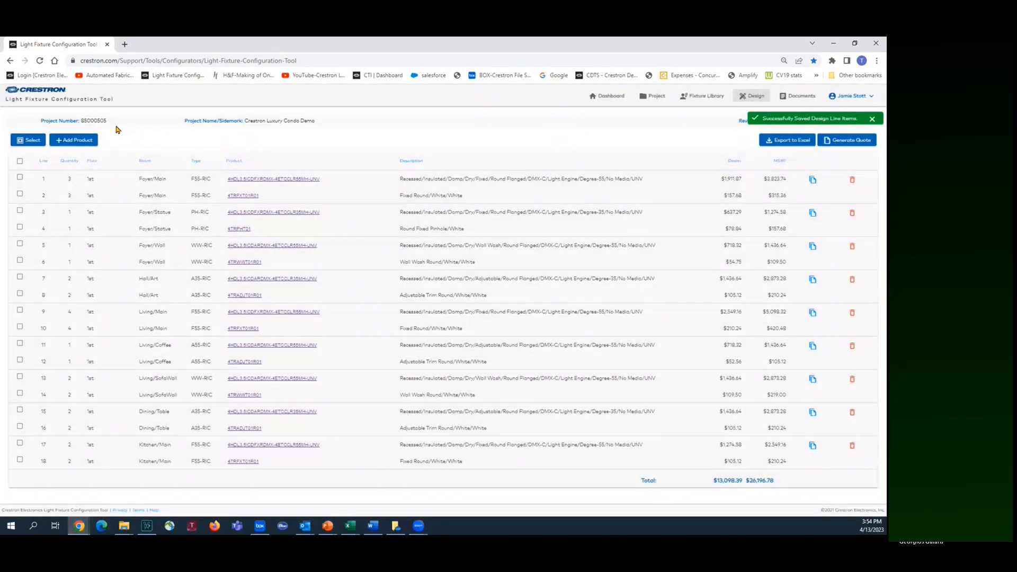
Add a new light fixture with quantity 3, floor 1st and room Kitchen/Counters, choose its fixture type and save it to the design.
click(62, 141)
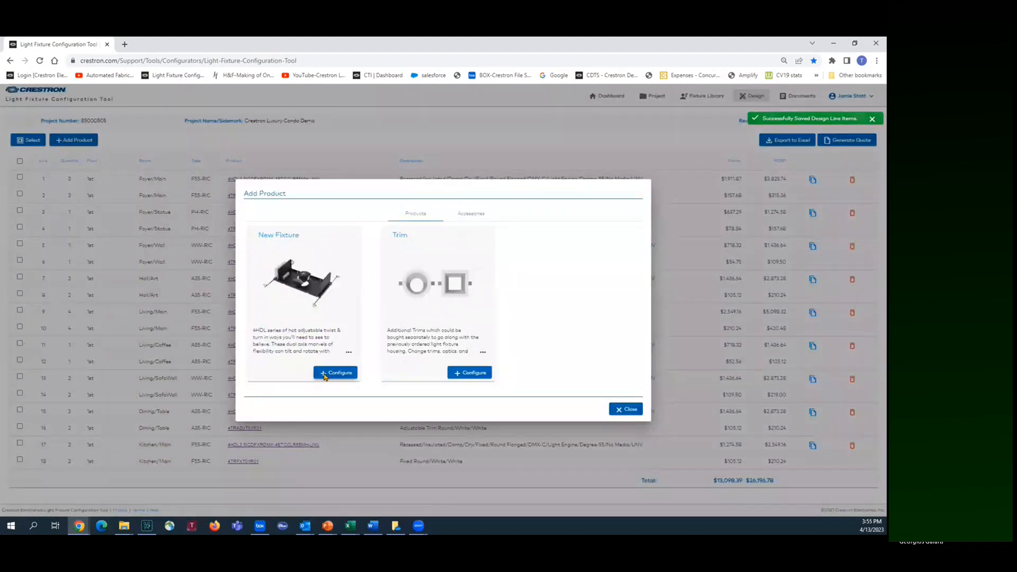
click(325, 377)
click(237, 288)
click(238, 259)
click(320, 288)
click(329, 307)
click(386, 288)
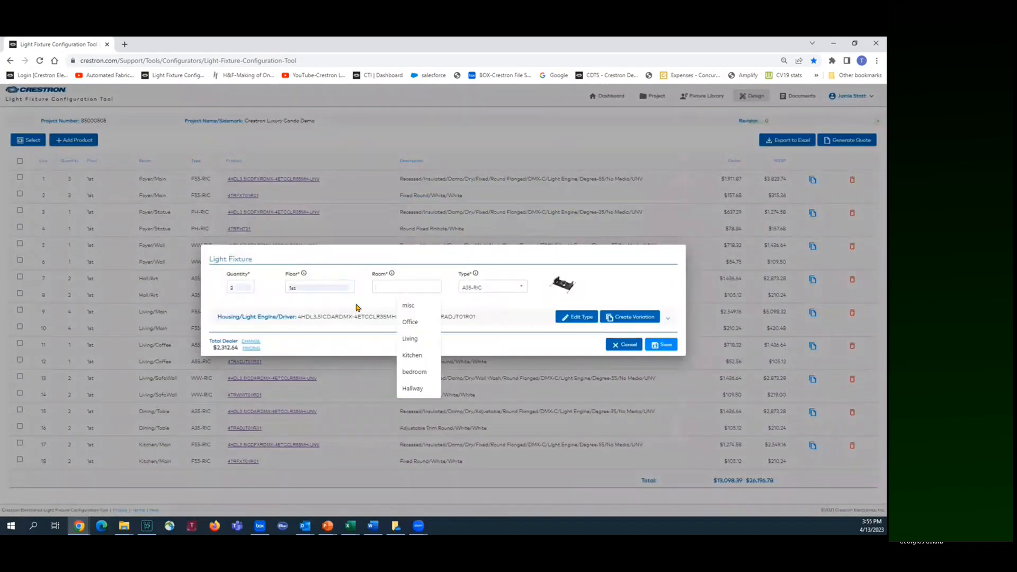
text(kitchen/Coun)
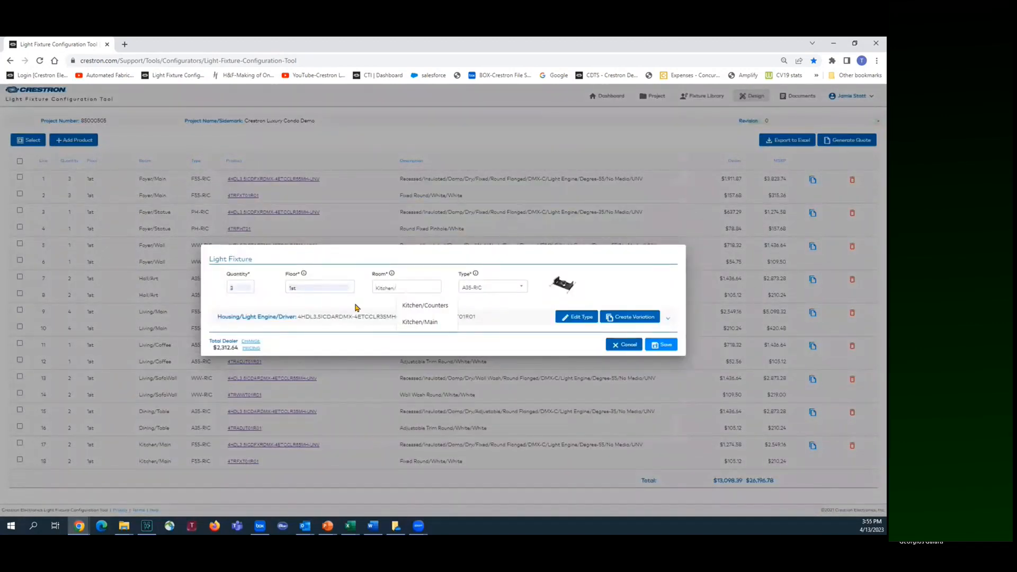
text(ter)
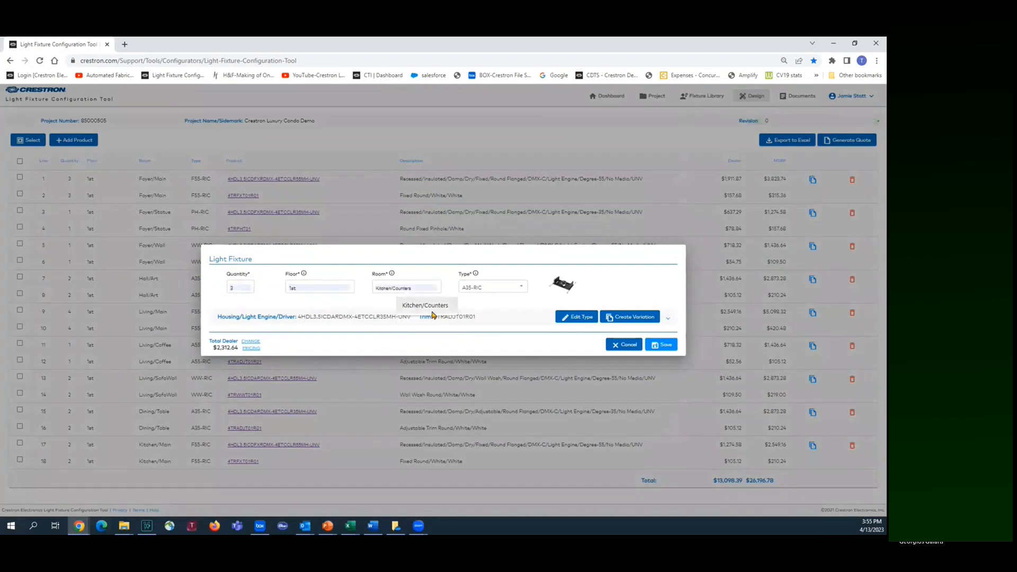
click(514, 288)
click(472, 318)
click(661, 346)
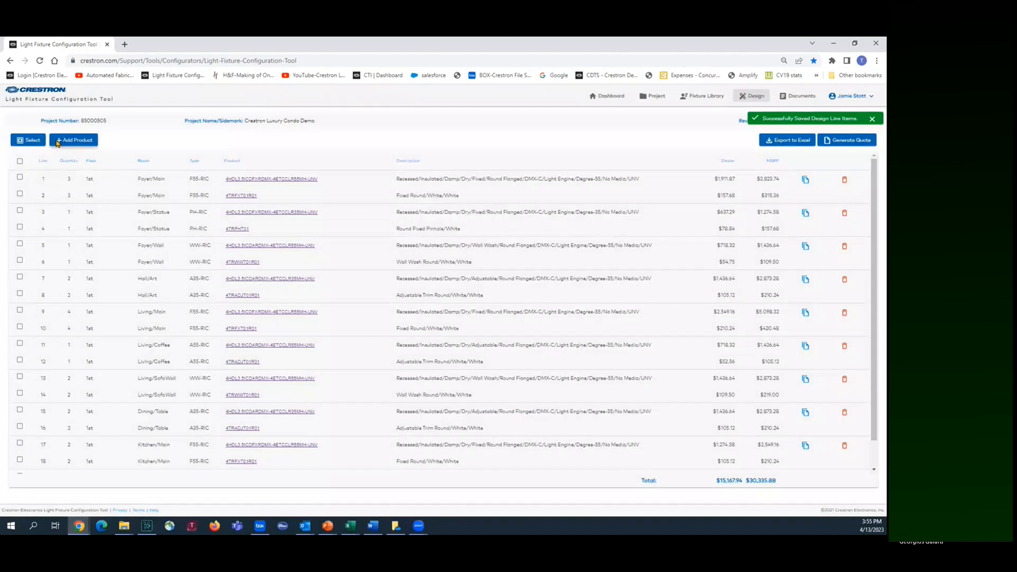
Add a new light fixture with quantity 1, floor 1st, room Kitchen/Sink and type A35-RIC, and save it to the design.
click(74, 140)
click(325, 373)
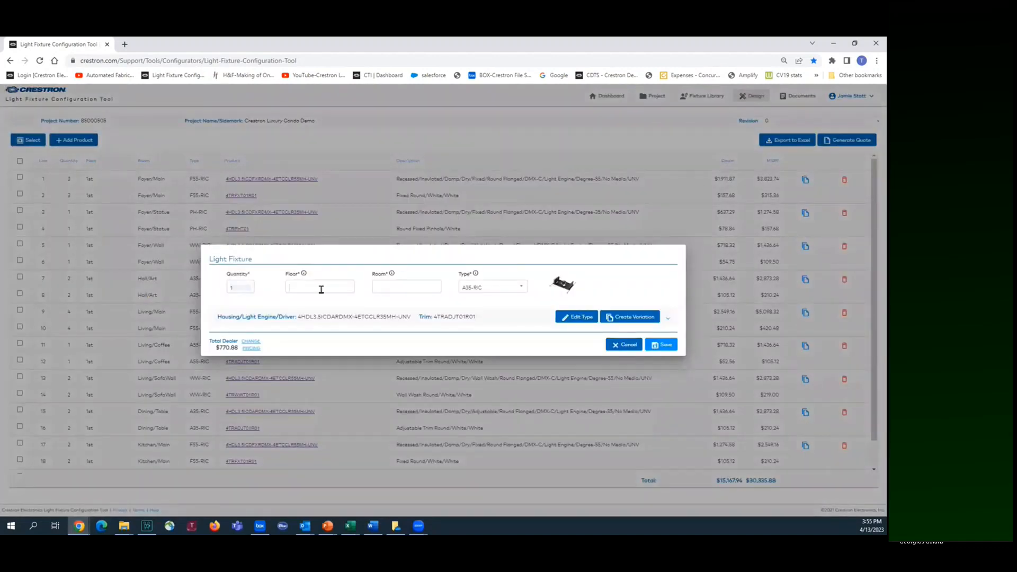
click(397, 287)
text(Kitche)
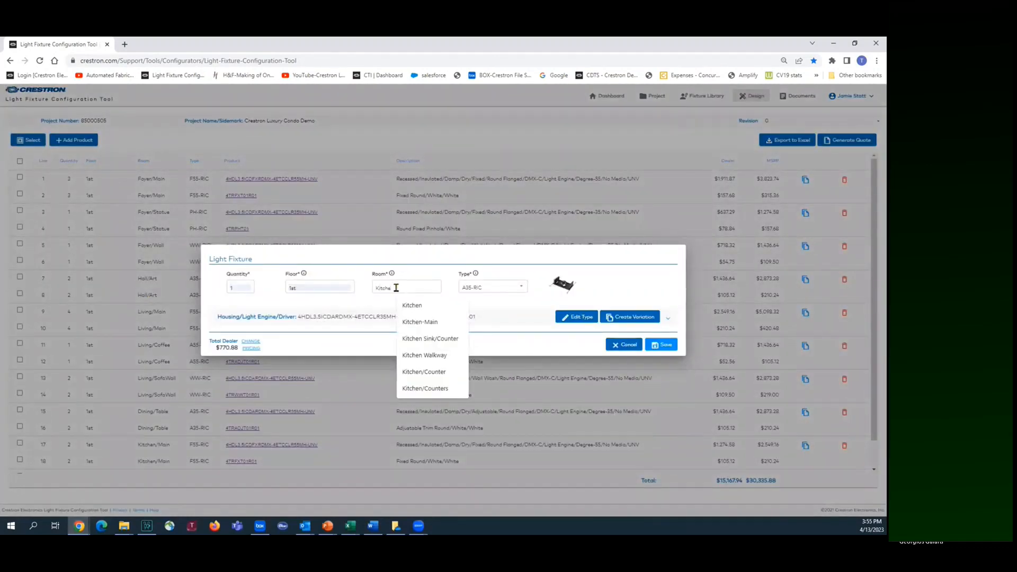
text(n/Sink)
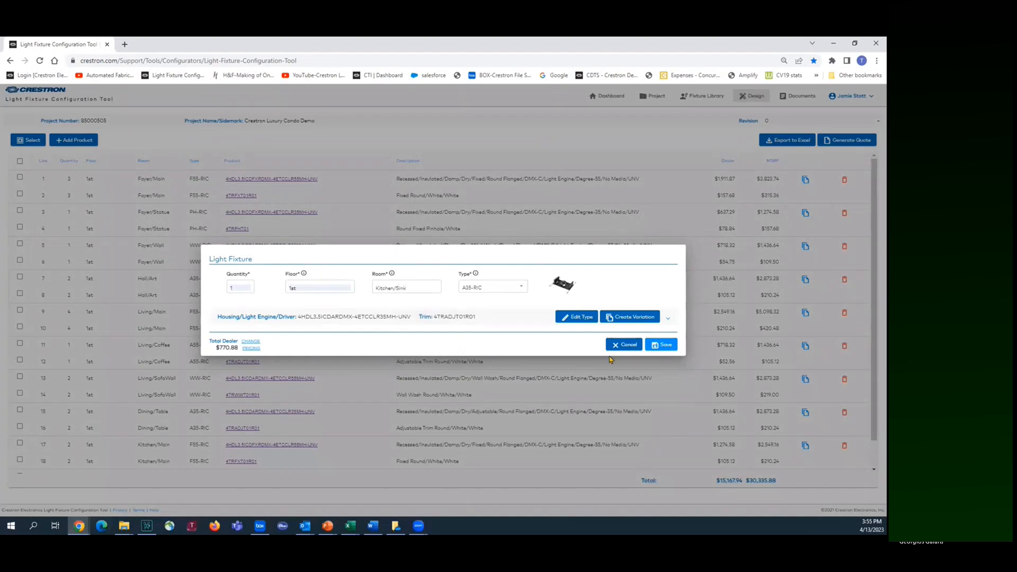
click(662, 345)
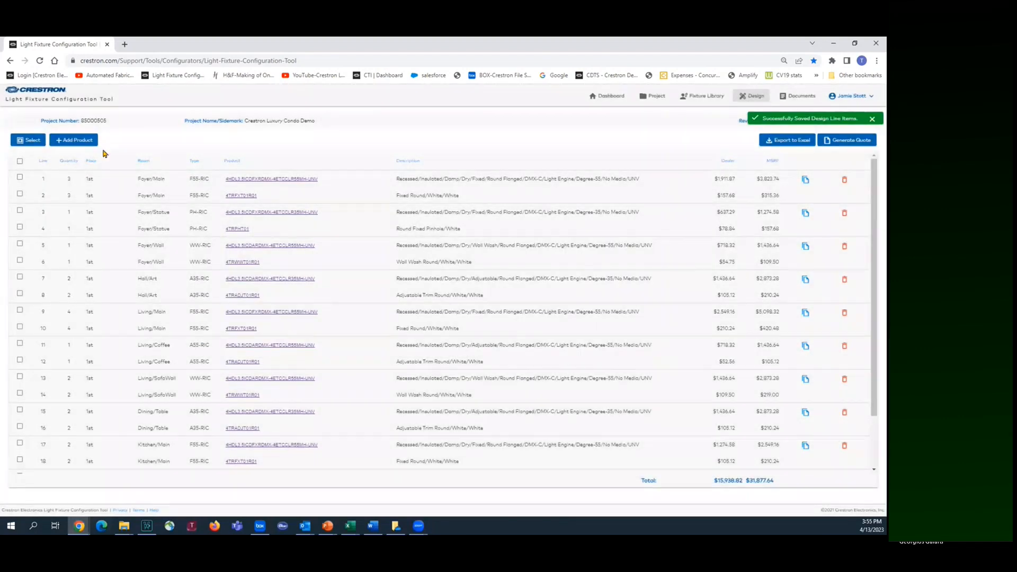
Add a new light fixture with quantity 1, floor 1st, room Bedroom/Desk and type A35-RIC, and save it to the design.
click(59, 141)
click(326, 377)
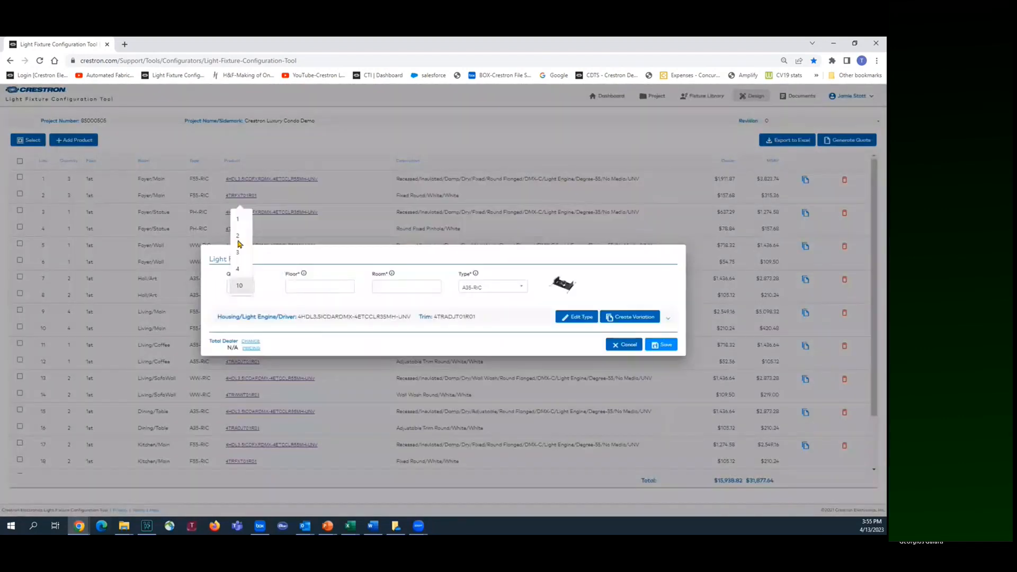
click(238, 220)
click(307, 288)
click(319, 305)
click(379, 287)
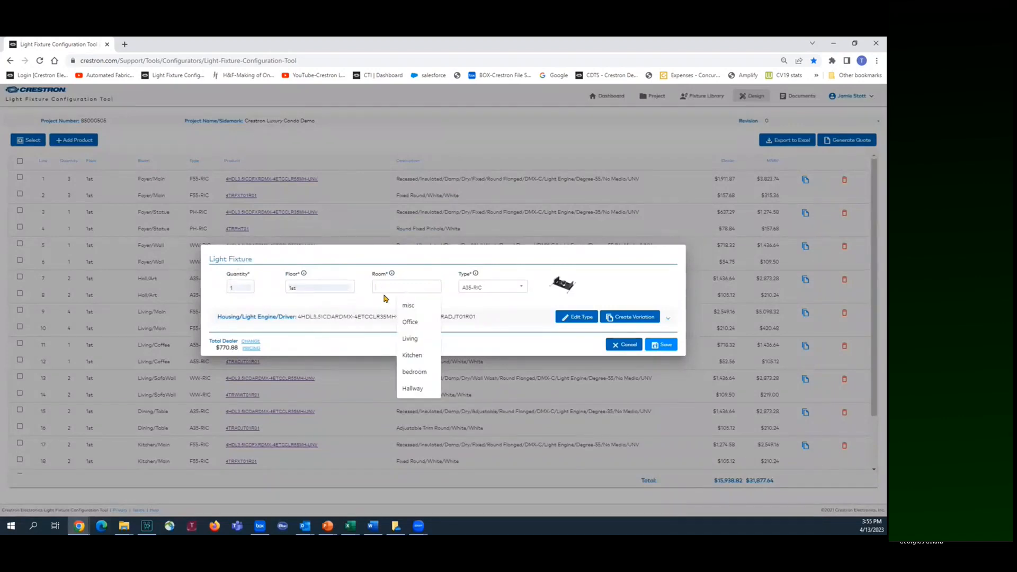
text(Bedroom/Desk)
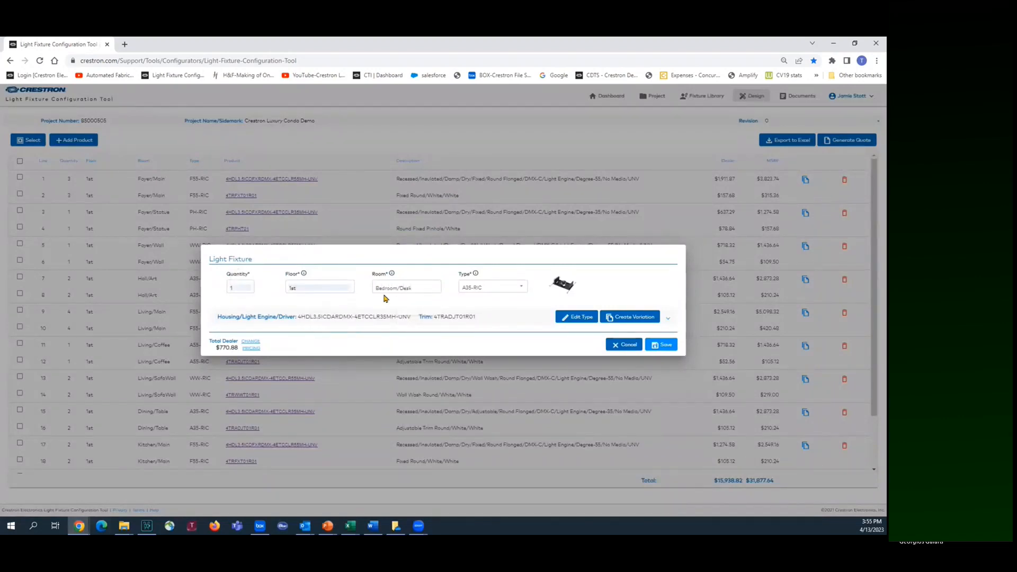
click(655, 346)
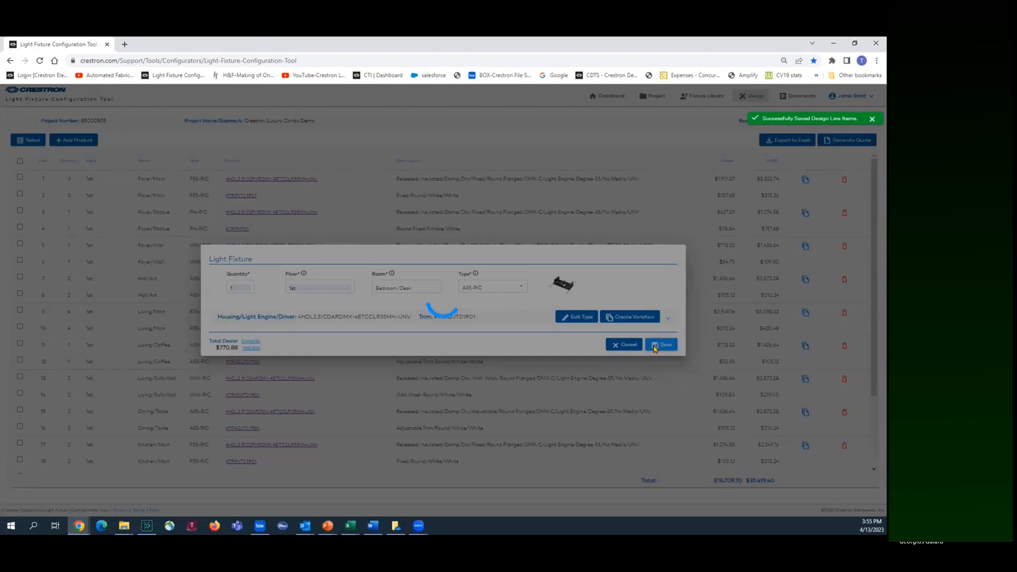
Add a new light fixture with quantity 1, floor 1st, room Bedroom/BedL and type A35-RIC, and save it to the design.
click(58, 145)
click(326, 370)
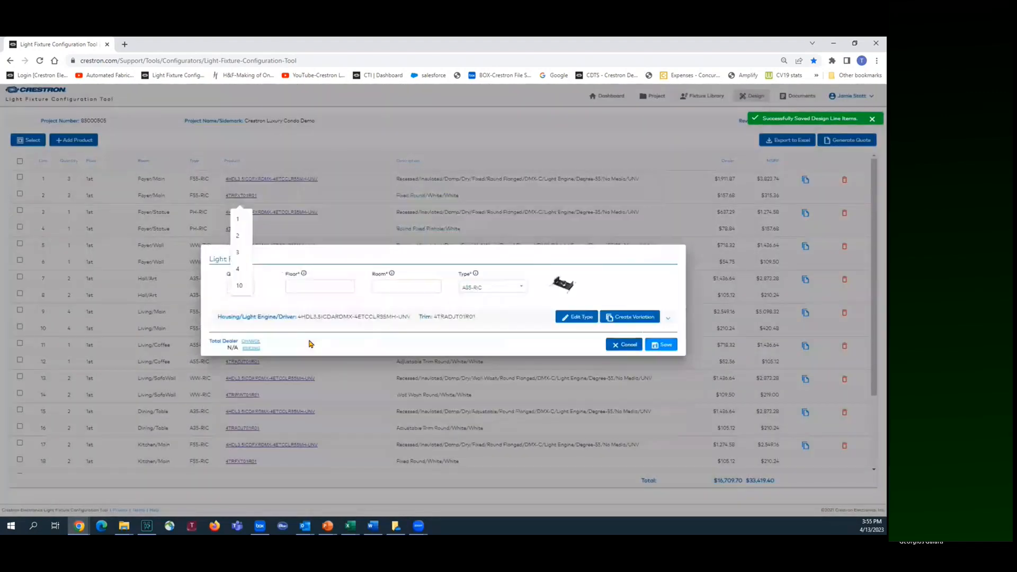
click(238, 218)
click(315, 286)
click(320, 306)
click(396, 288)
text(Bedroom/BedL)
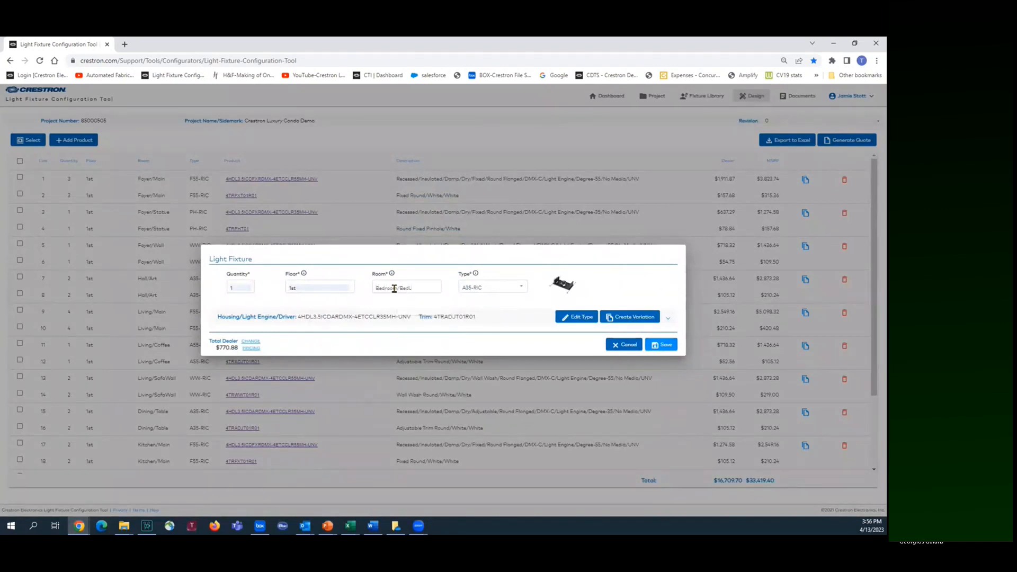
click(661, 346)
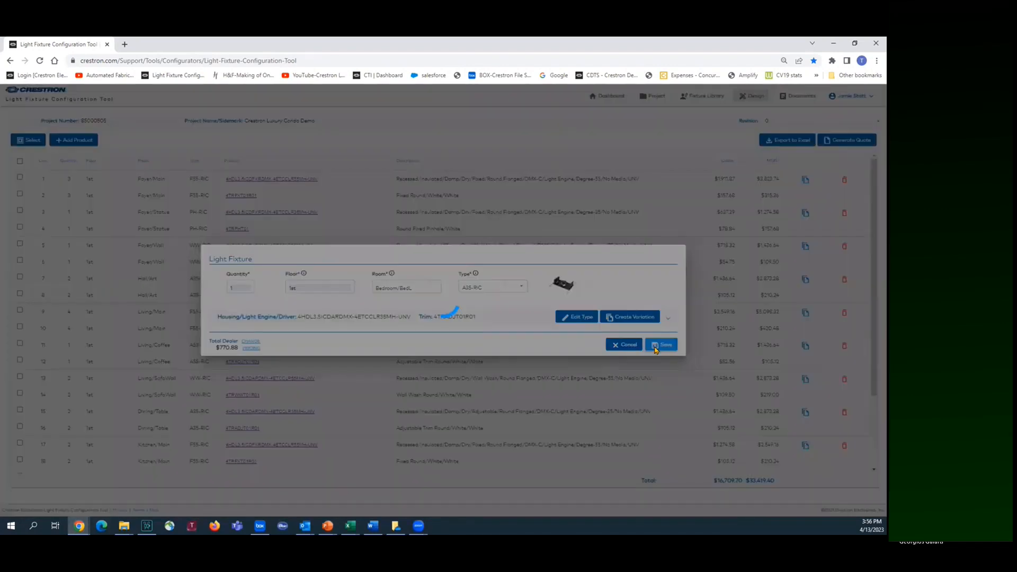
Add a new light fixture with quantity 1, floor 1st, room Bedroom/BedR and type A35-RIC, and save it to the design.
click(59, 141)
click(334, 377)
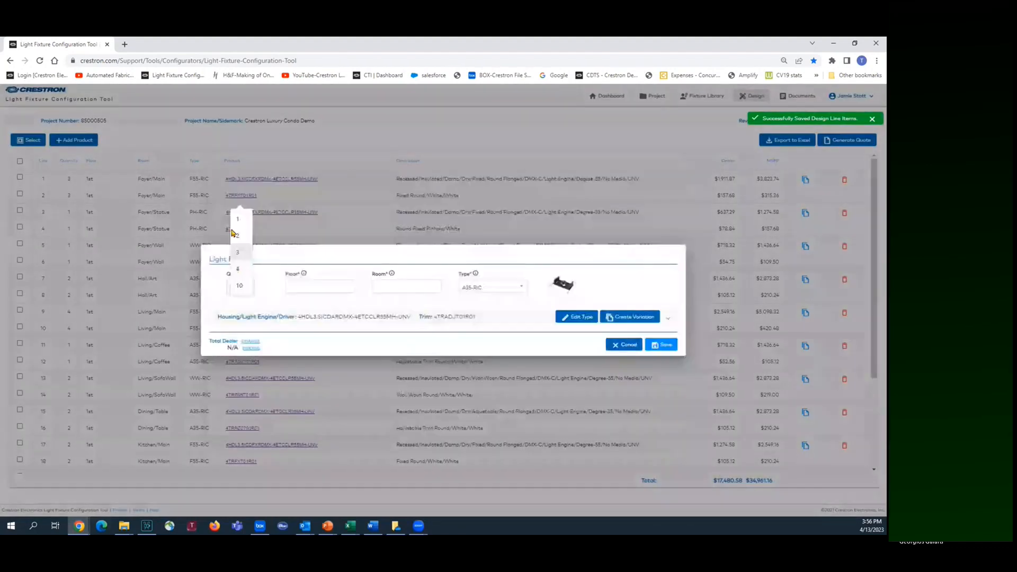
click(315, 286)
click(318, 302)
click(400, 287)
text(Bedroom/BedR)
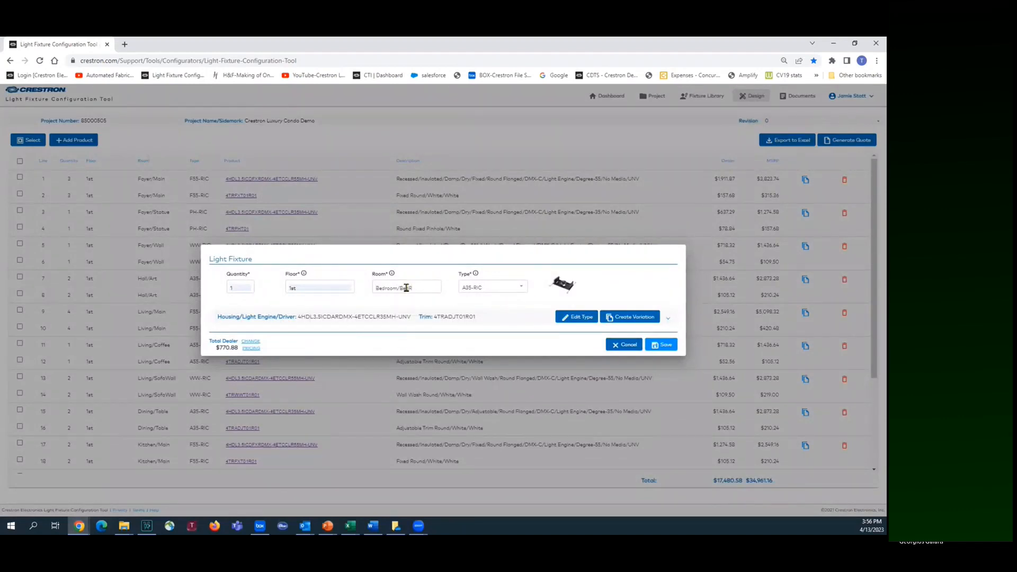
click(661, 346)
Add a new light fixture with quantity 1, floor 1st, room Bathroom/Main and type F55-RIC, and save it to the design.
click(85, 140)
click(335, 374)
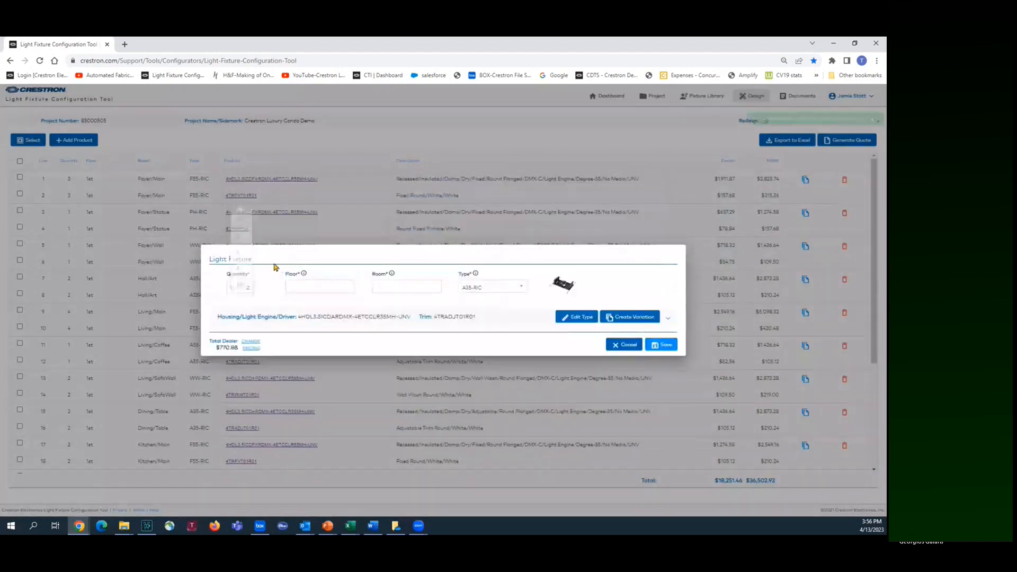
click(316, 285)
click(319, 305)
click(386, 288)
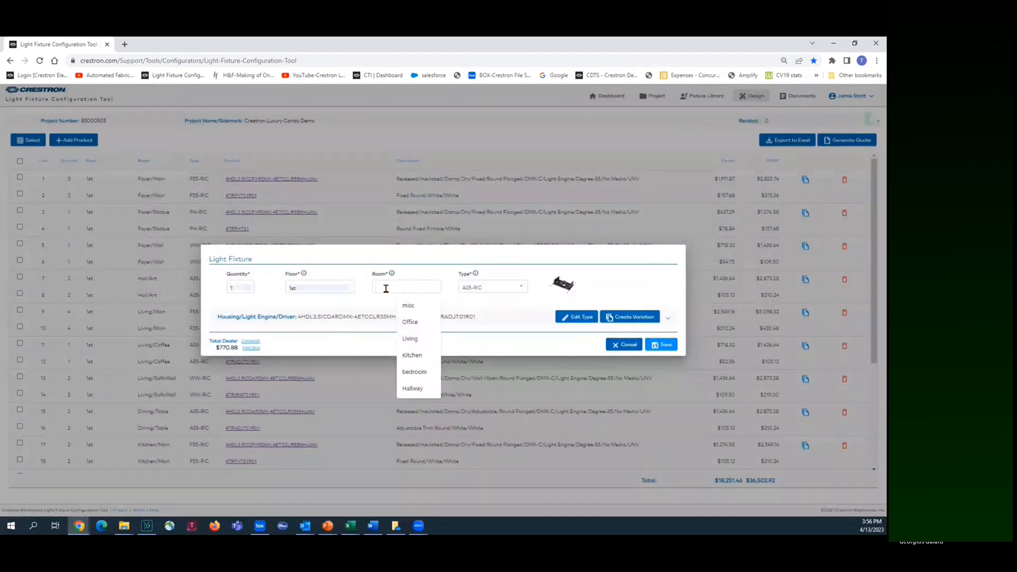
mouse_move(393, 273)
text(Bathroom/Main)
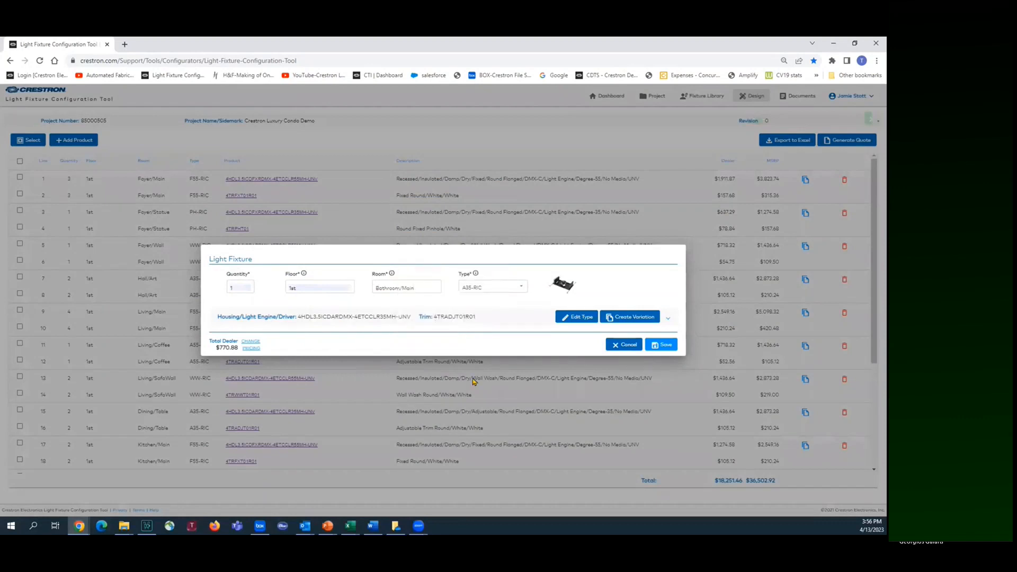
click(520, 286)
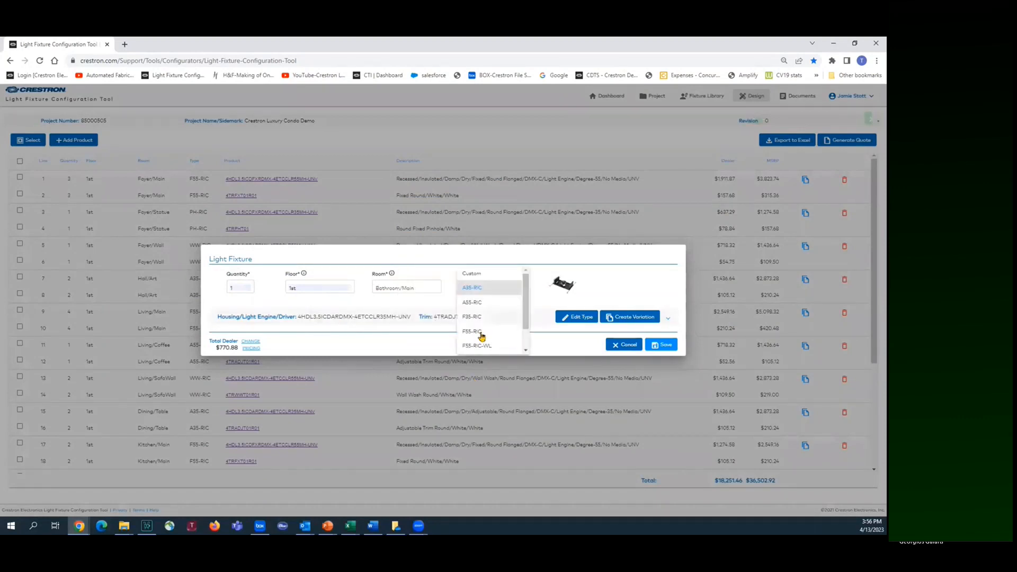
click(479, 333)
click(660, 345)
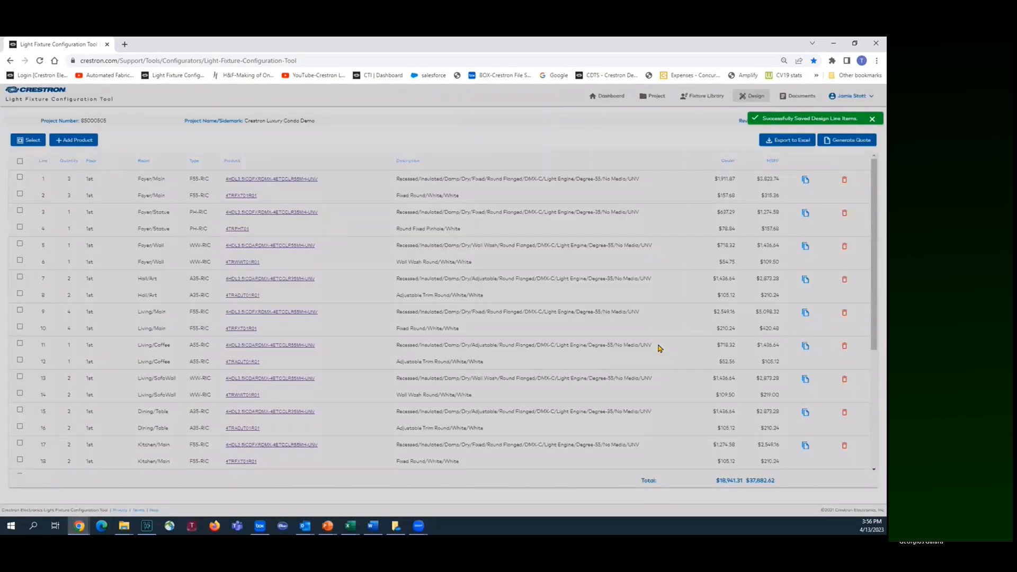
Add a new light fixture with quantity 1, floor 1st, room Bathroom/WC and type F35-RIC, and save it to the design.
click(73, 140)
click(339, 372)
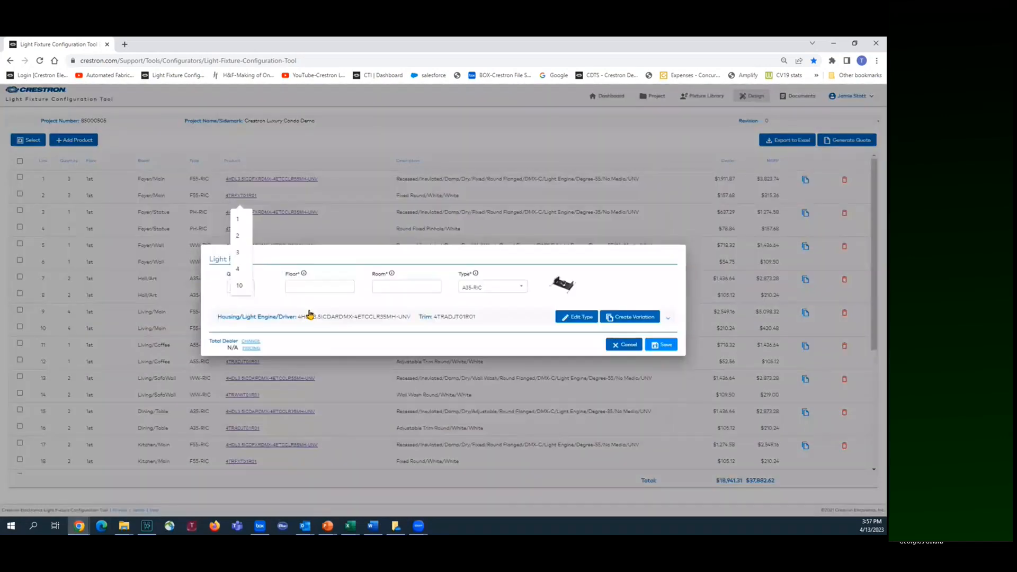
click(238, 219)
click(319, 287)
click(320, 307)
click(391, 287)
text(Bat)
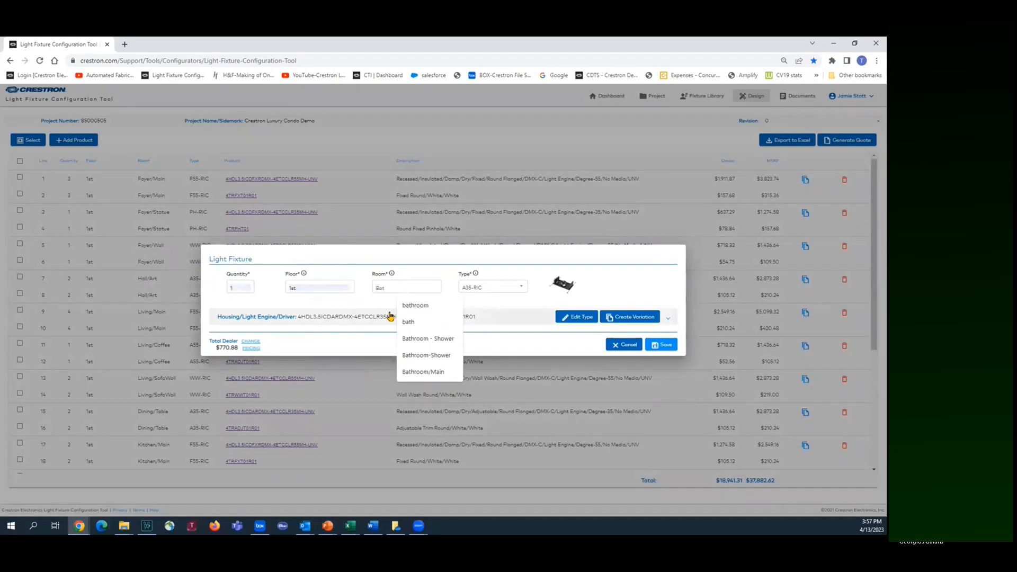
text(hroom/)
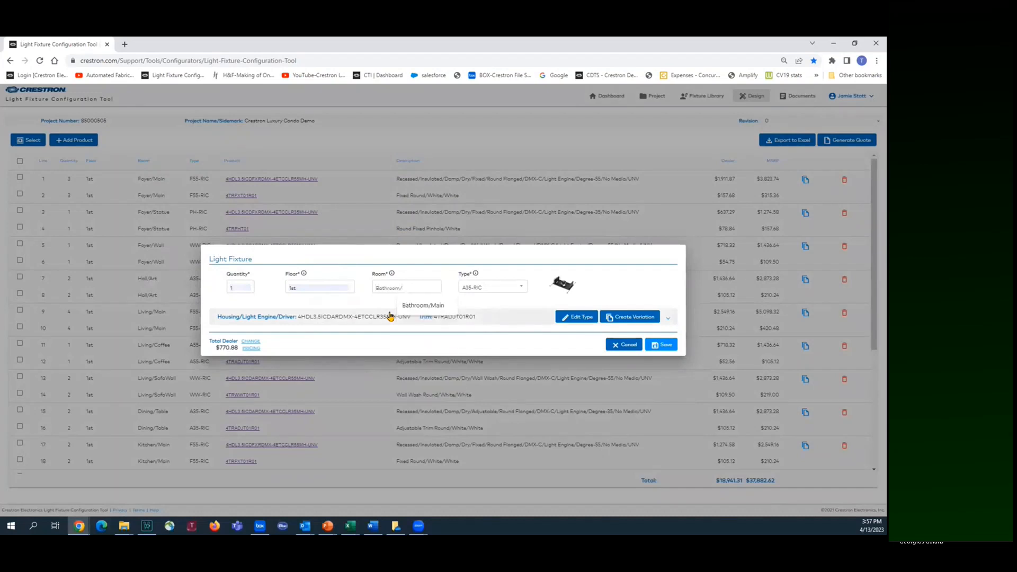
text(WC)
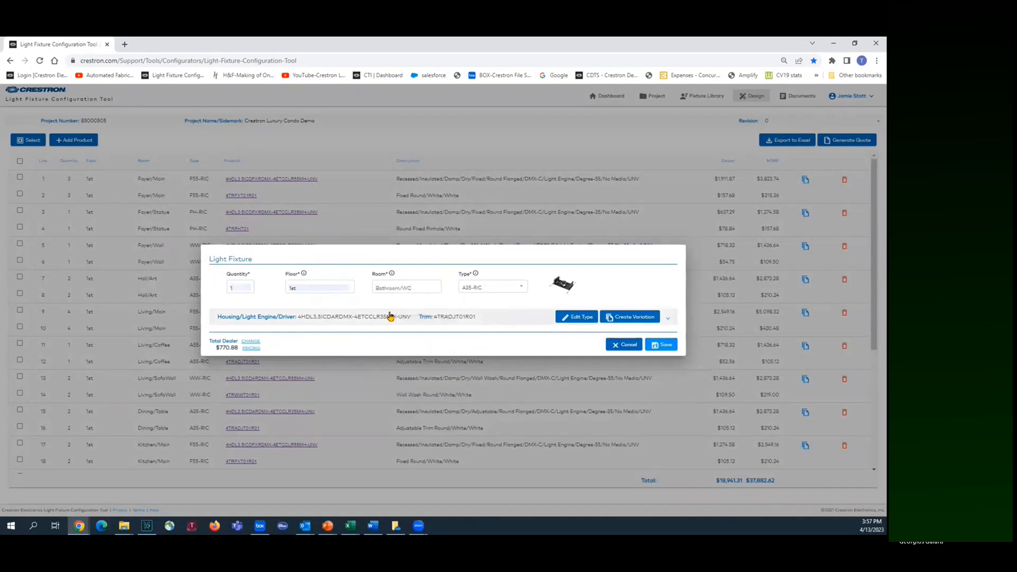
click(521, 288)
click(488, 317)
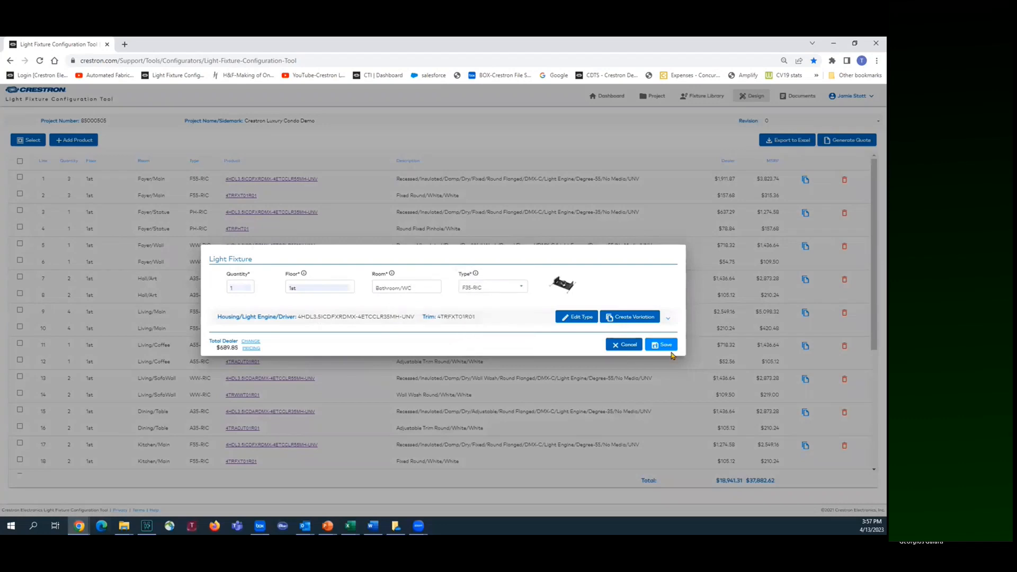
click(663, 345)
Add a new light fixture with quantity 1, floor 1st, room Bathroom/Shower and type F55-RIC-WL, and save it to the design.
click(58, 141)
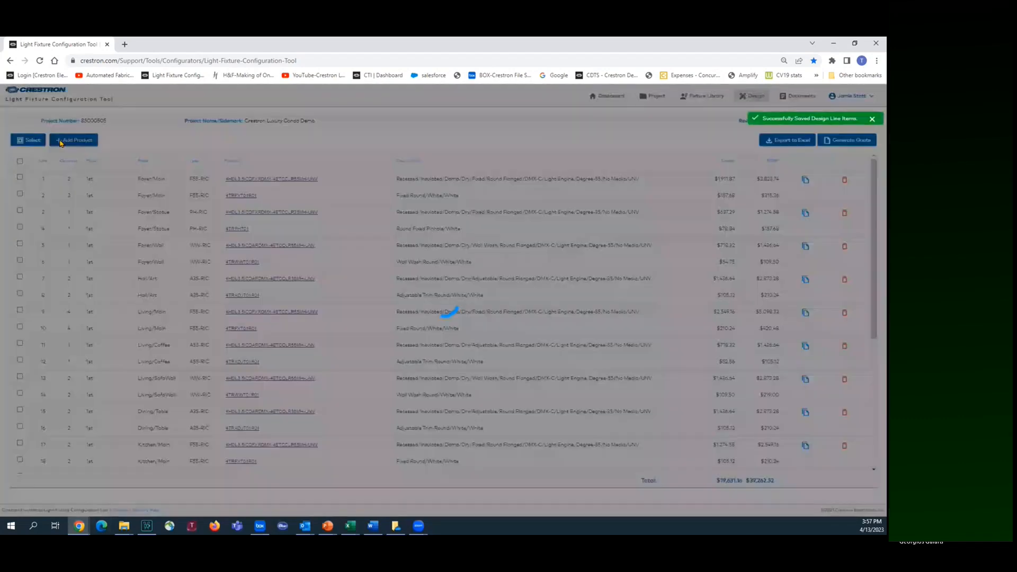
click(332, 373)
click(240, 287)
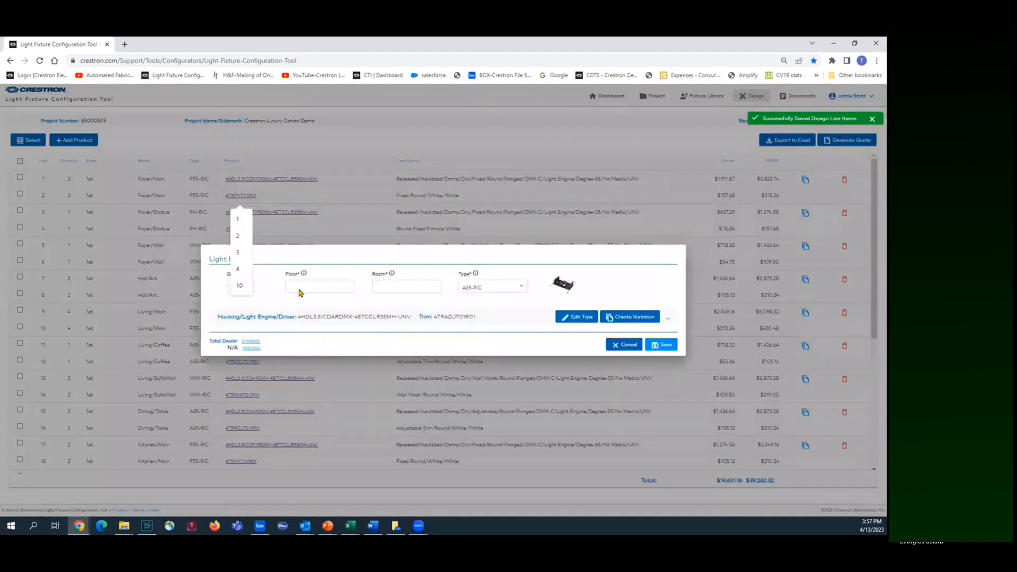
click(240, 222)
click(311, 287)
click(318, 304)
click(395, 288)
text(Bathroom/Shower)
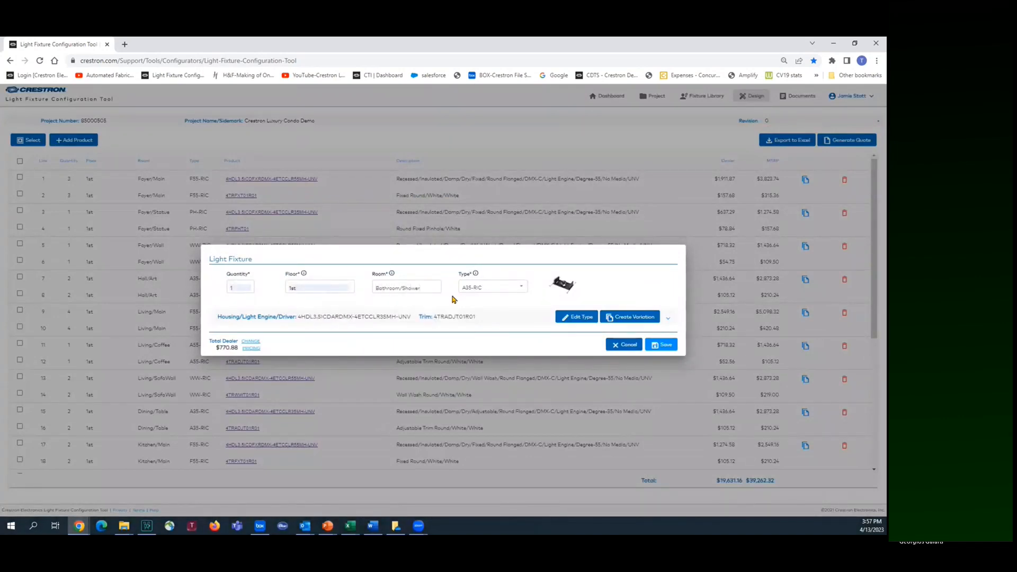
click(521, 288)
scroll(501, 308, down, 3)
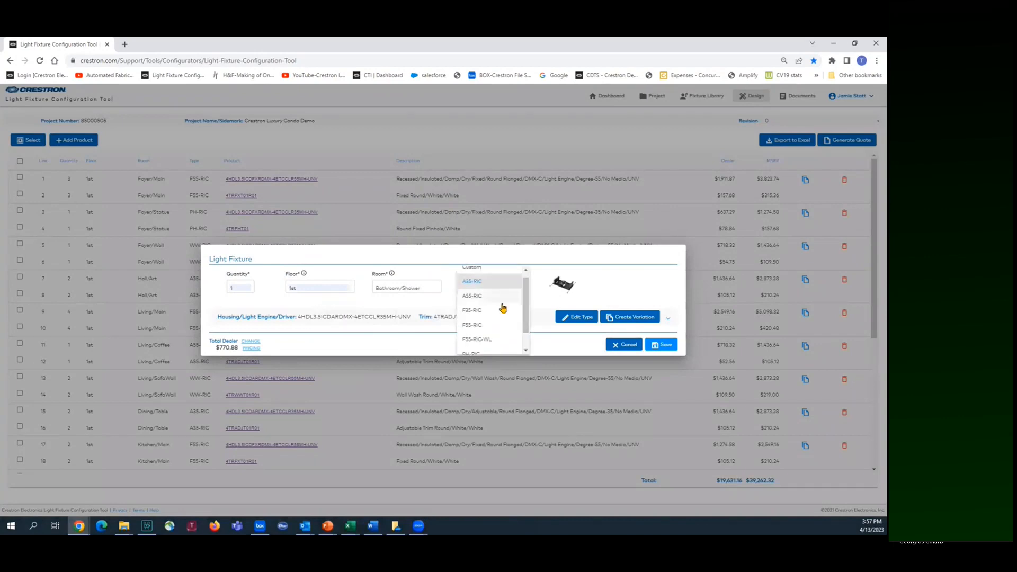
click(488, 319)
click(661, 345)
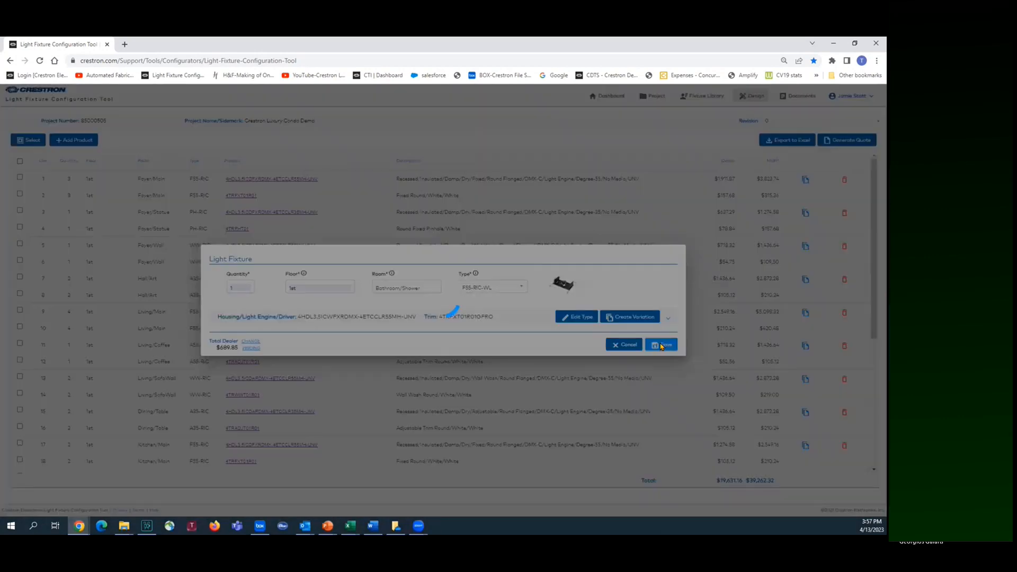
Add a DIN-GWDL DMX-C controller with quantity 1, floor 1st and room Equipment, and save it to the design.
click(61, 141)
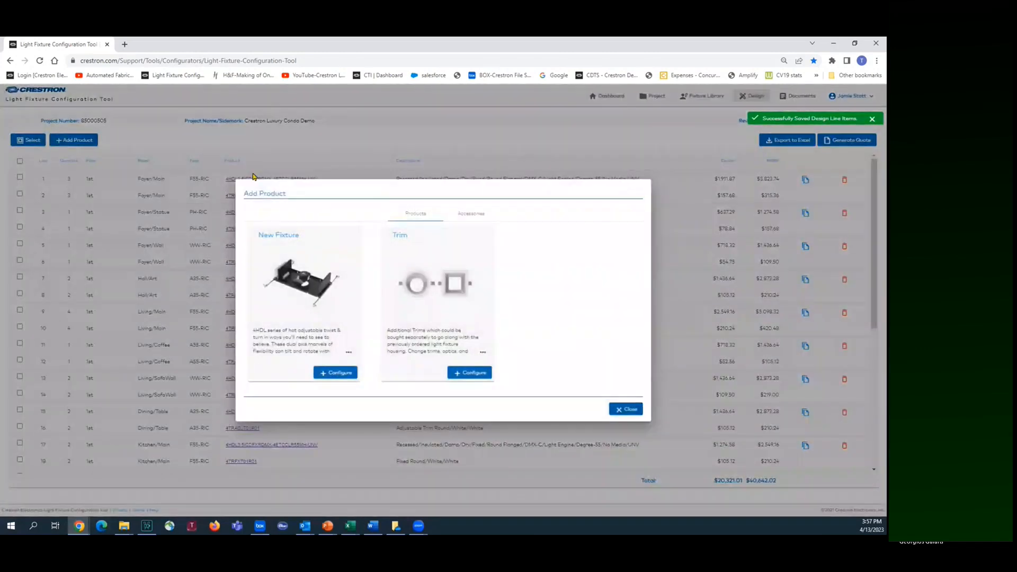
click(471, 216)
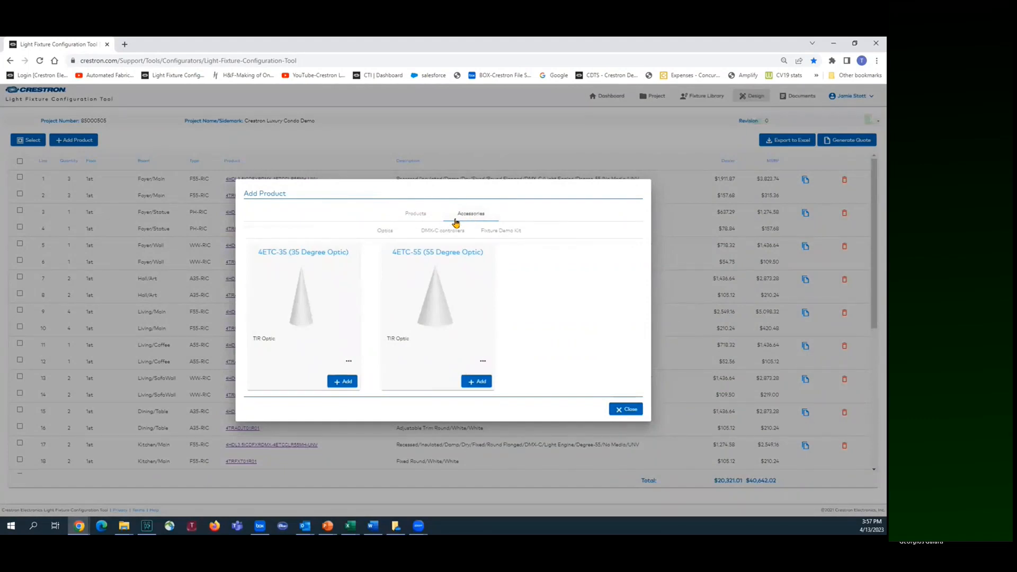
click(441, 231)
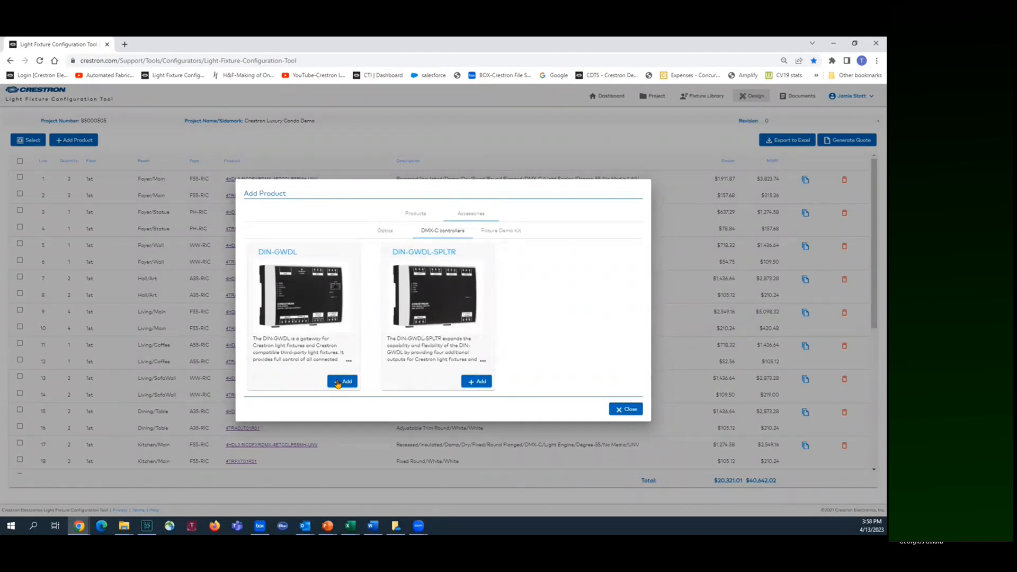
click(338, 383)
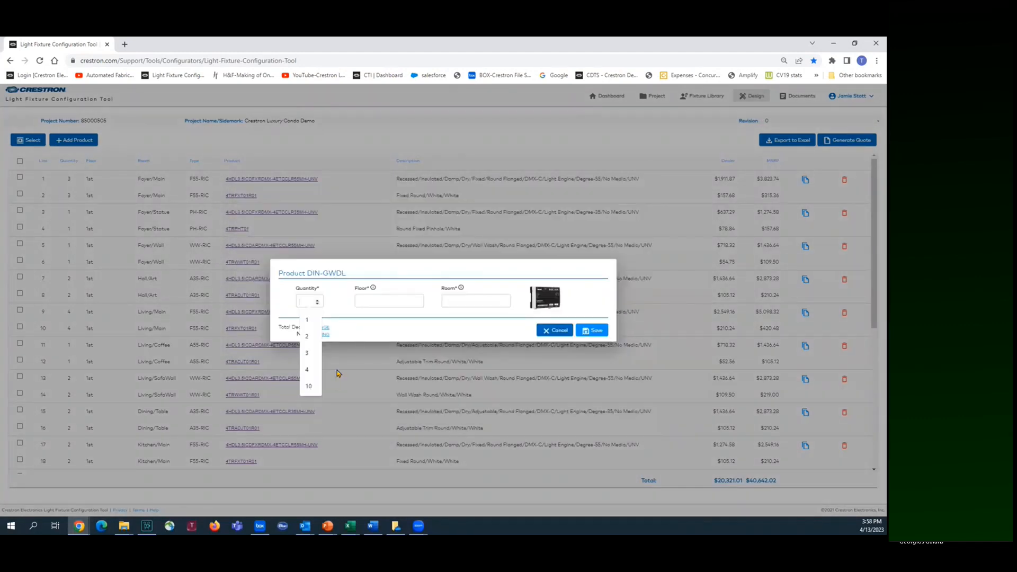
click(309, 321)
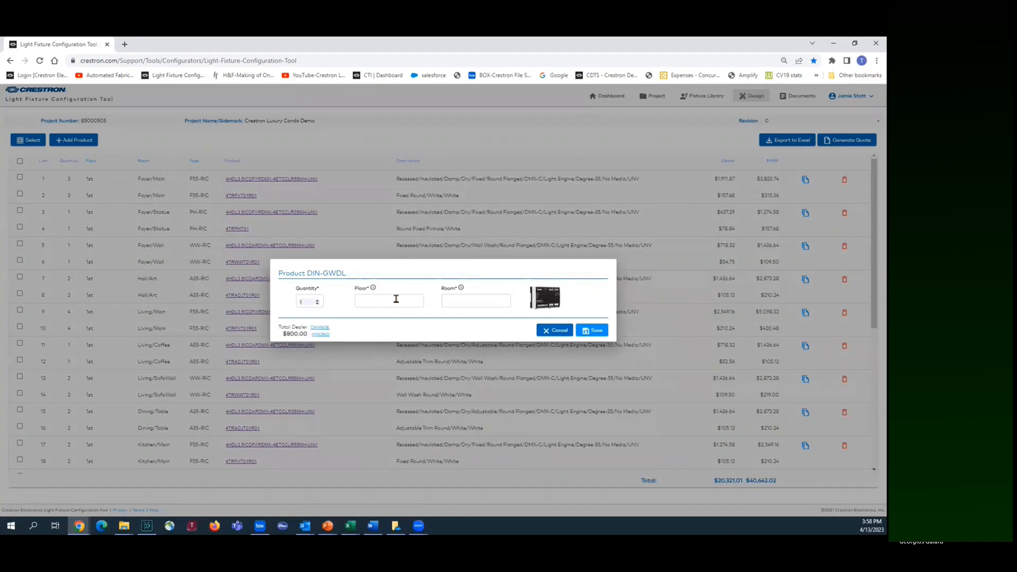
click(393, 305)
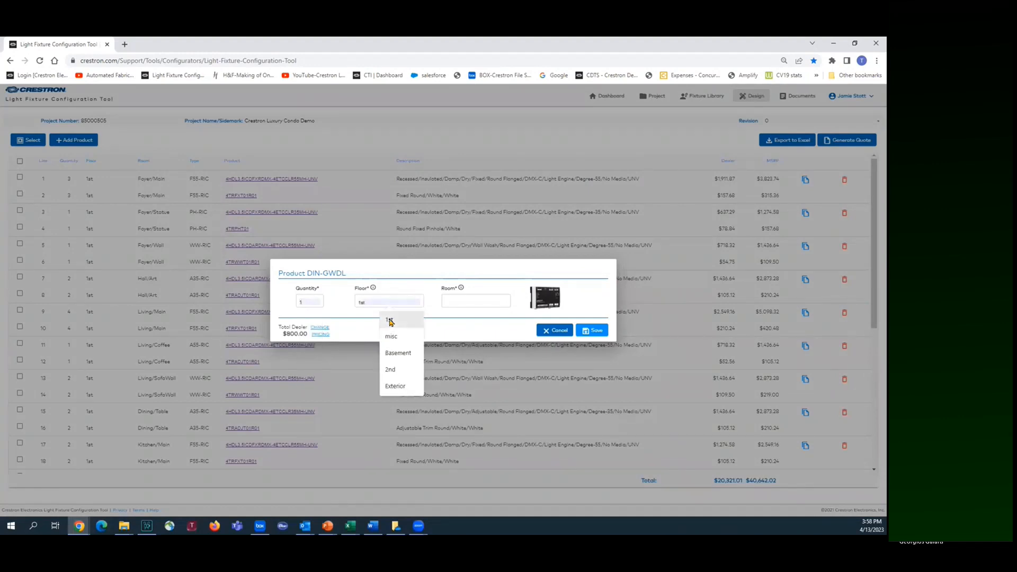
click(389, 321)
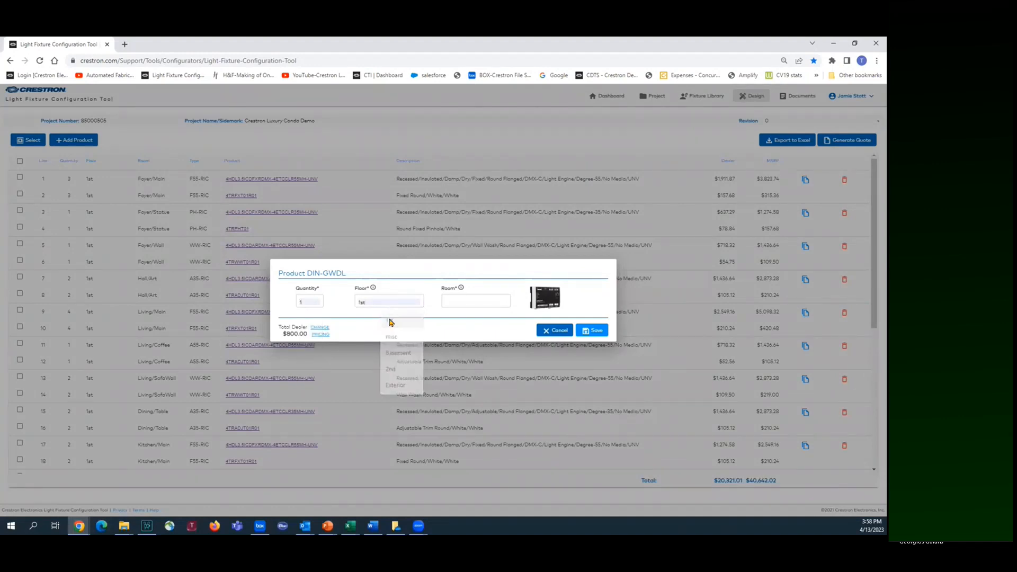
click(470, 305)
text(E)
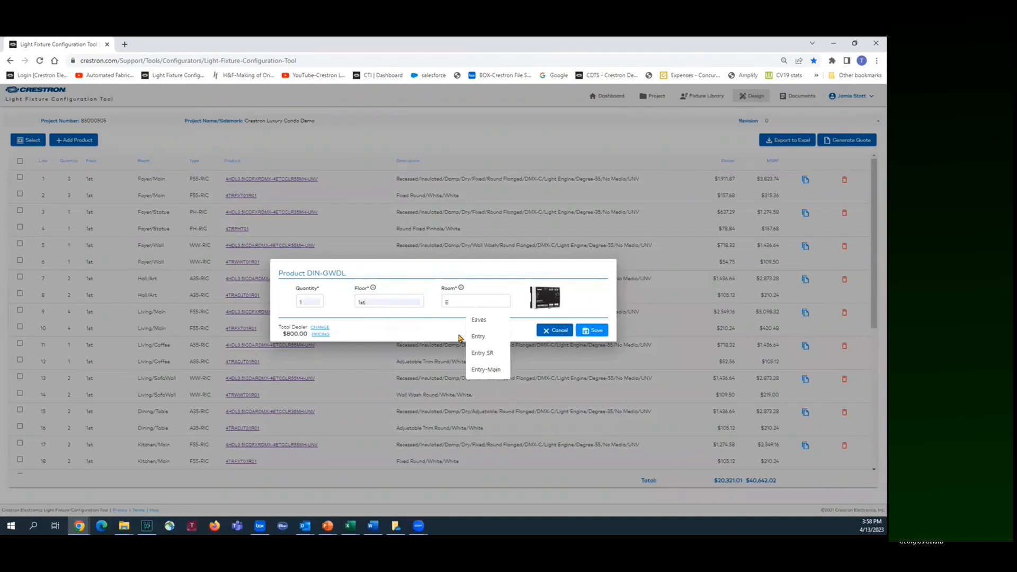
text(quipment)
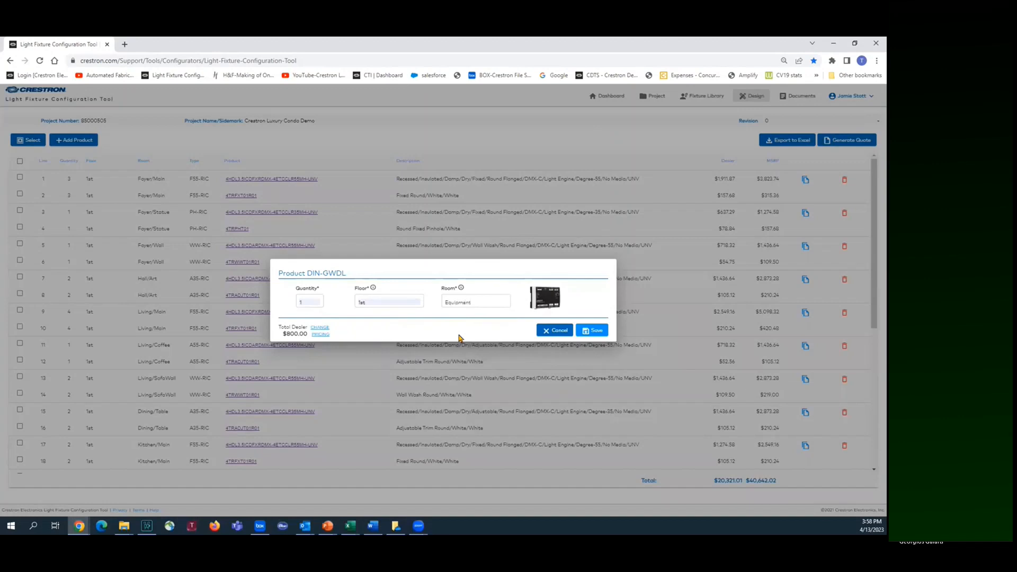
click(588, 330)
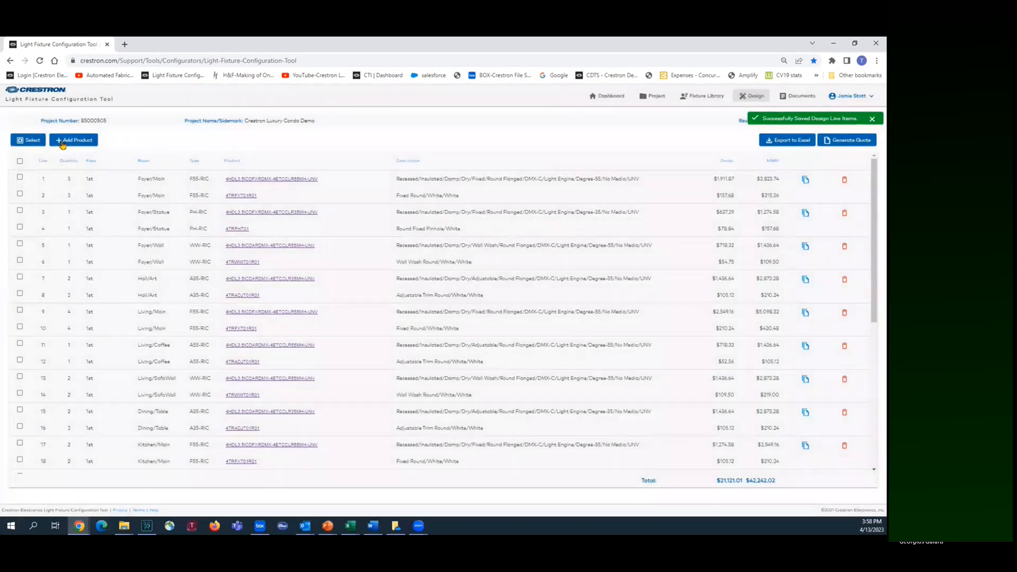
Add the LFXA-DL-DEMO fixture demo kit from the accessories with quantity 1, and save it to the design.
click(62, 141)
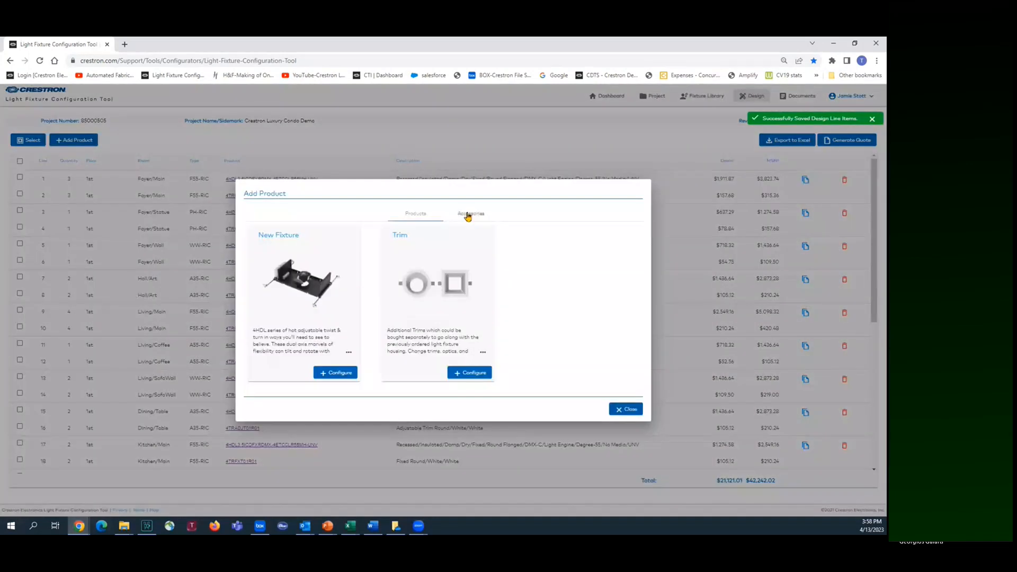
click(469, 215)
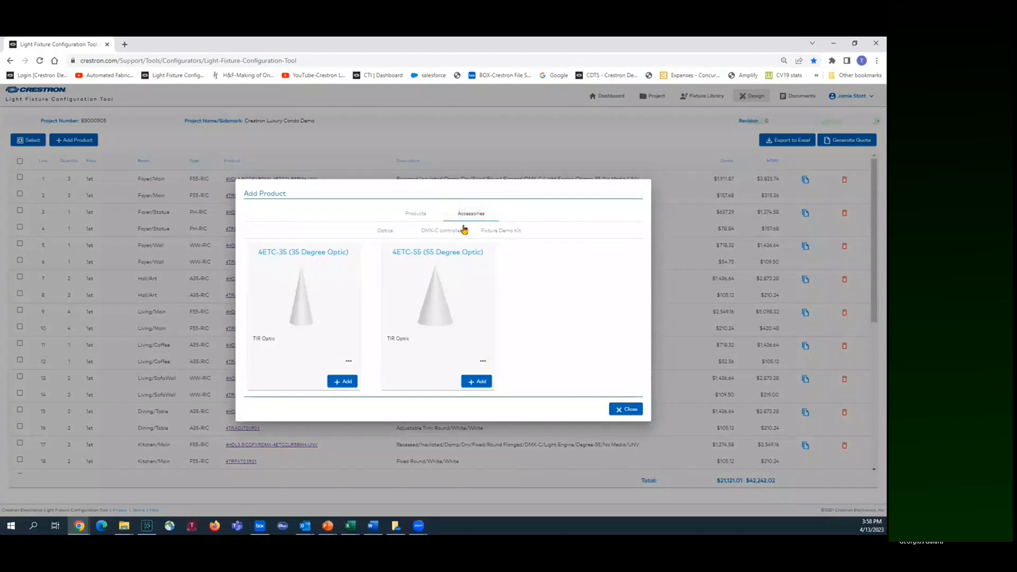
click(501, 232)
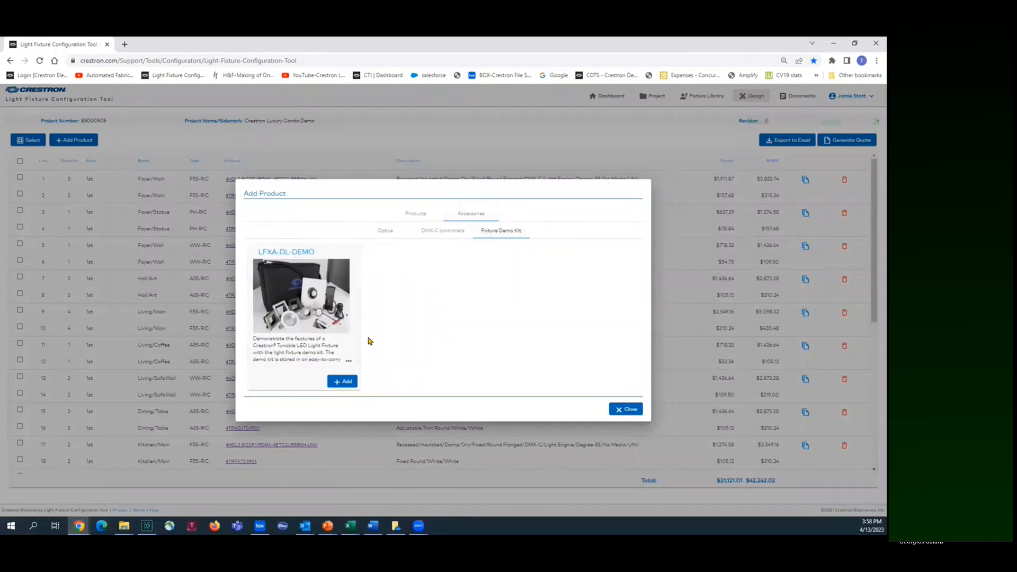
click(339, 382)
click(310, 302)
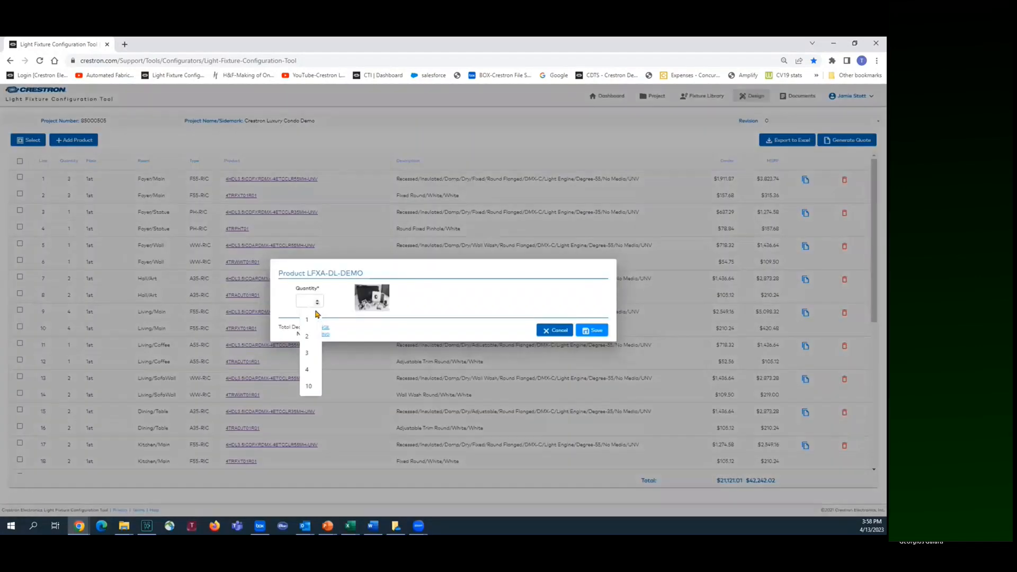
click(310, 324)
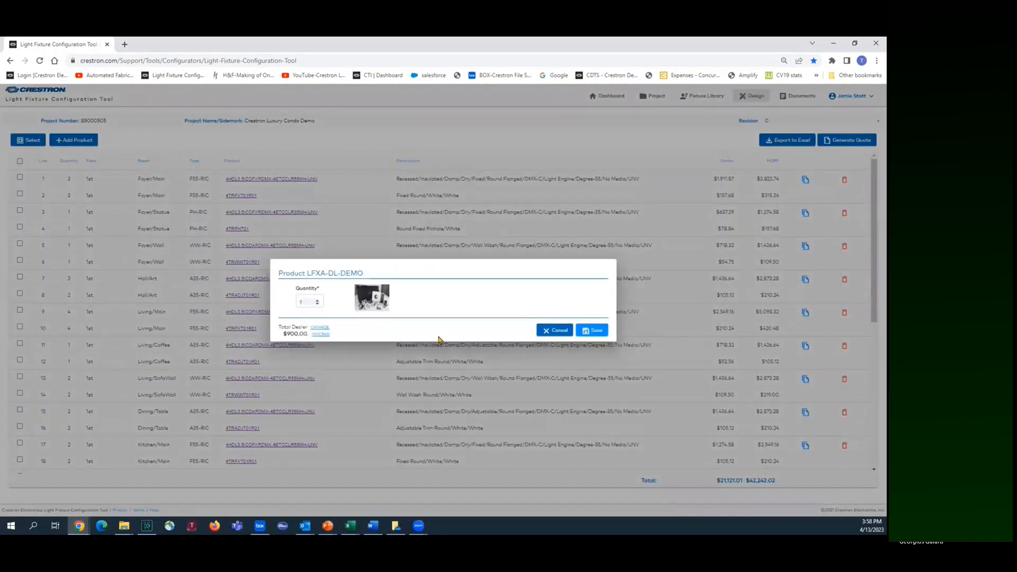
click(589, 334)
click(590, 331)
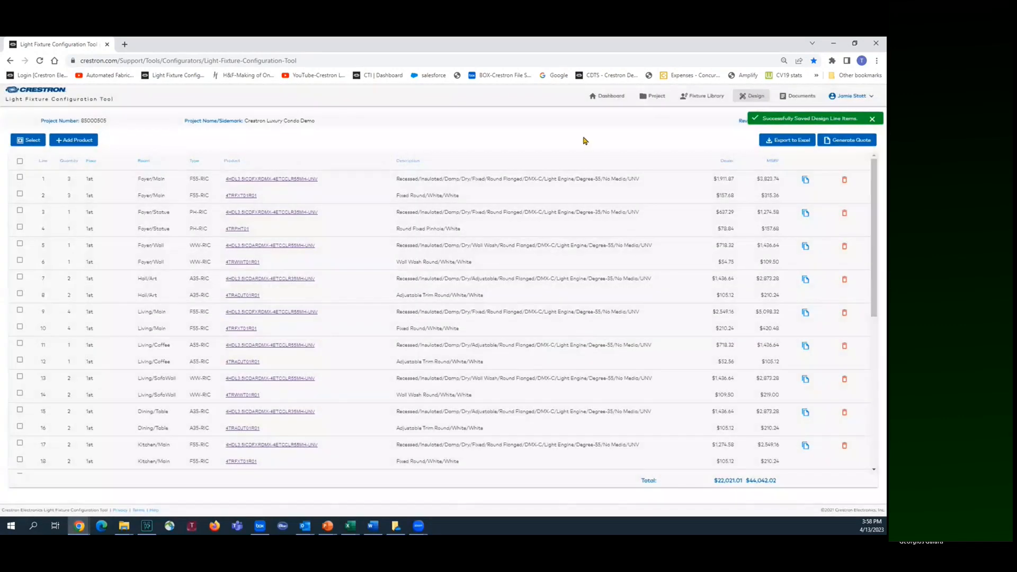
Generate a quote with List pricing for all design line items and download it as a PDF.
scroll(570, 209, down, 6)
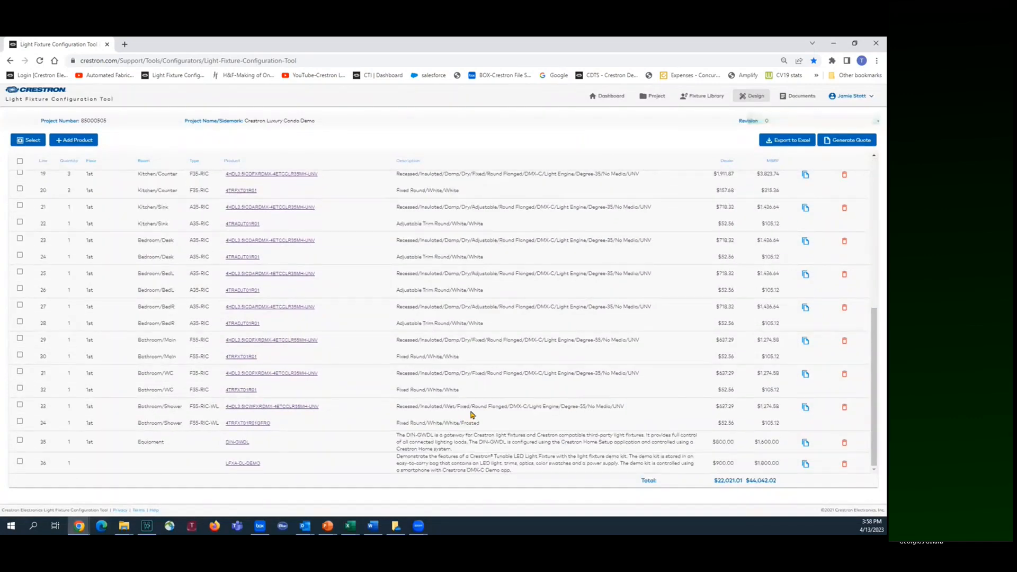
scroll(472, 415, up, 6)
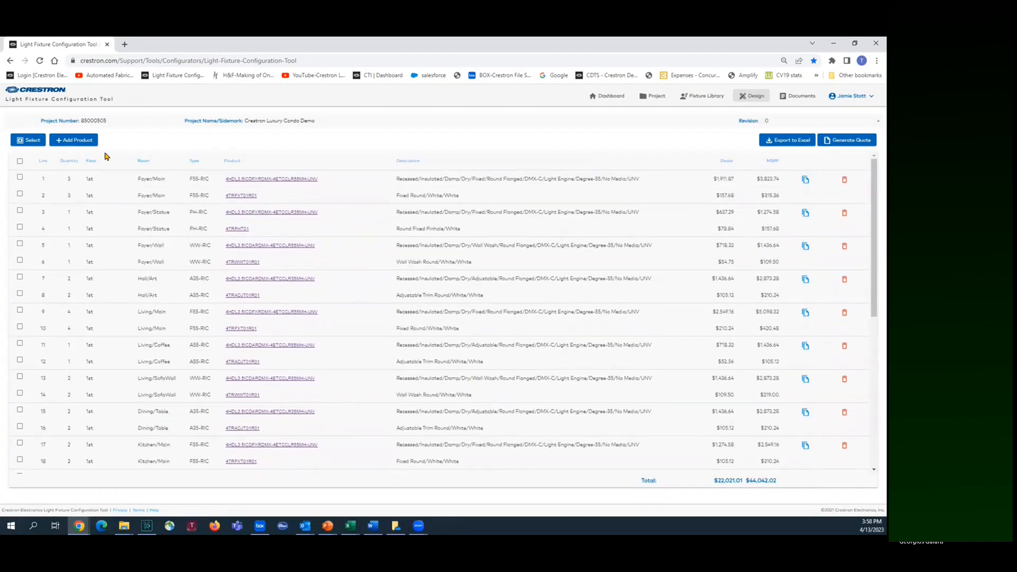
click(20, 163)
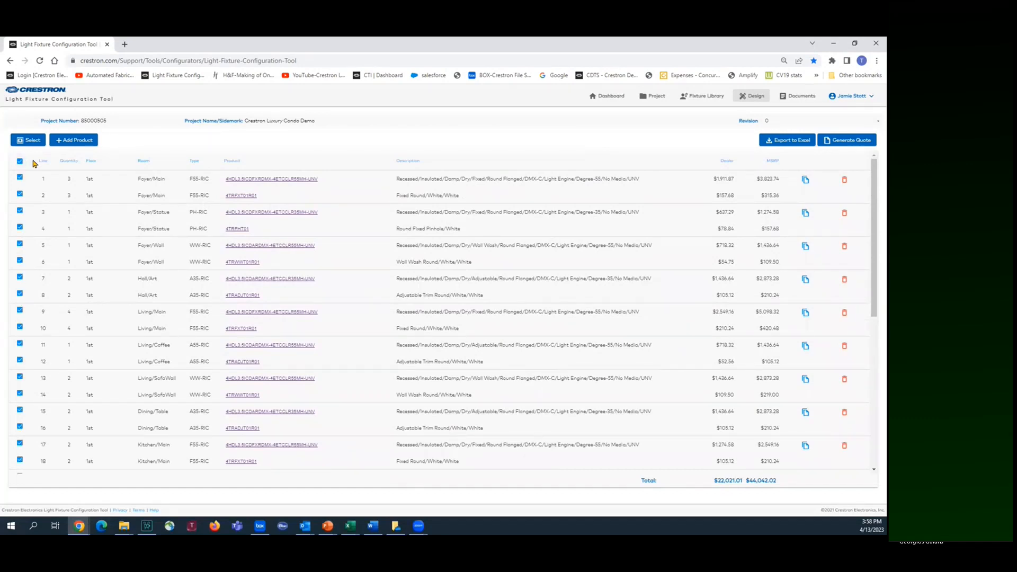
click(832, 143)
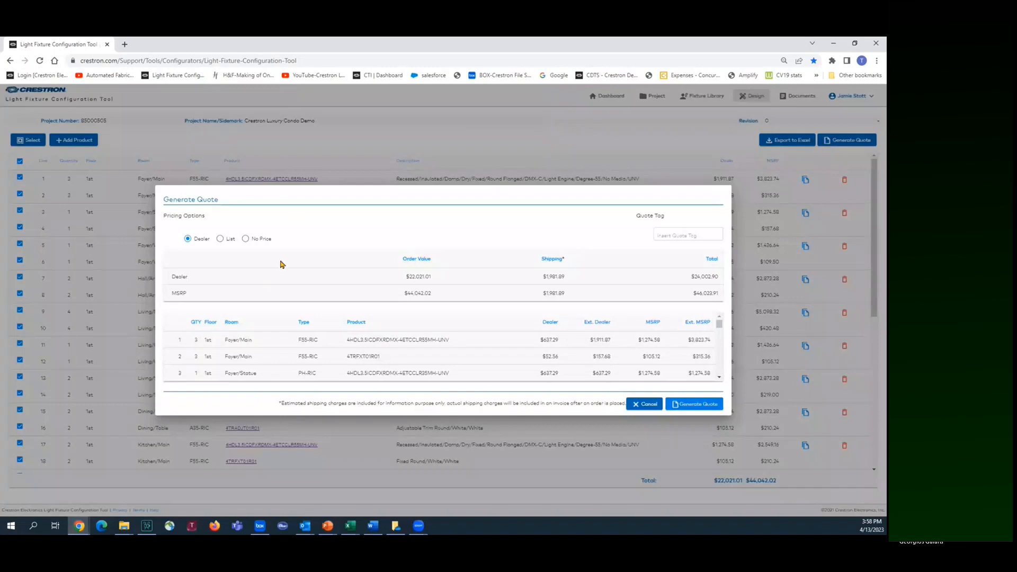
click(221, 239)
click(680, 399)
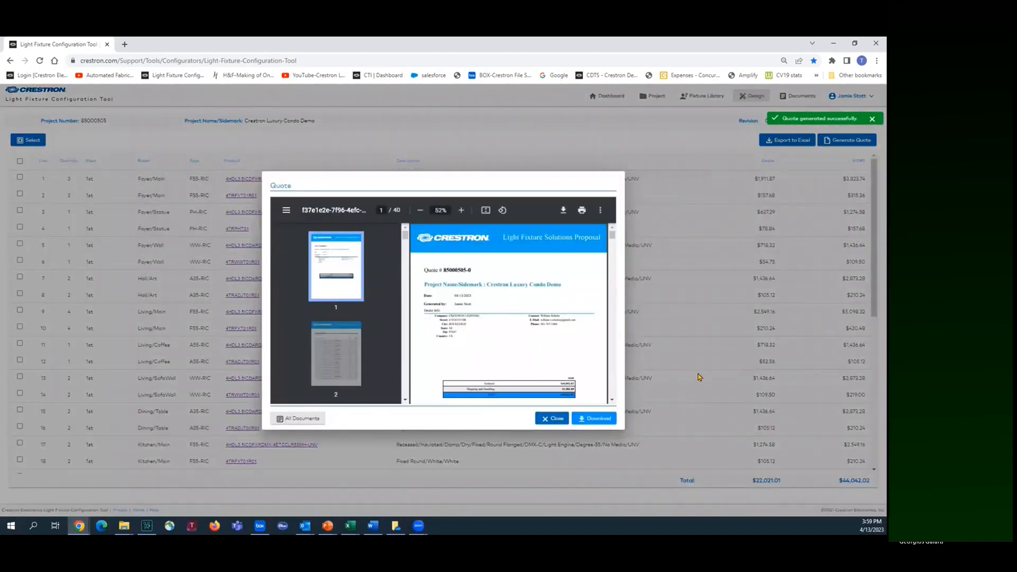
click(587, 420)
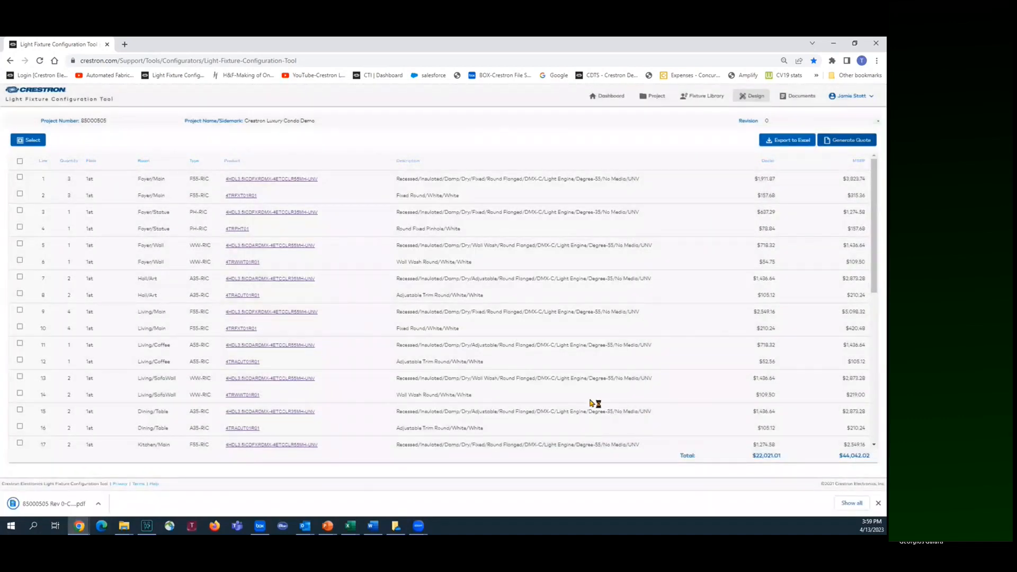
Open the downloaded quote PDF and examine its cover page, hardware list and the first fixture and trim specification pages.
click(36, 508)
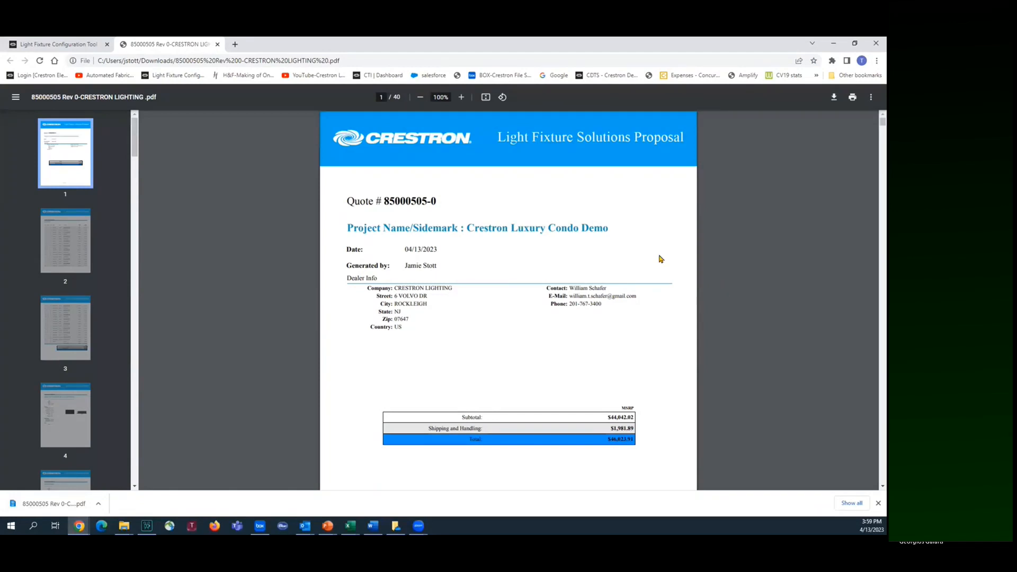
scroll(662, 259, down, 5)
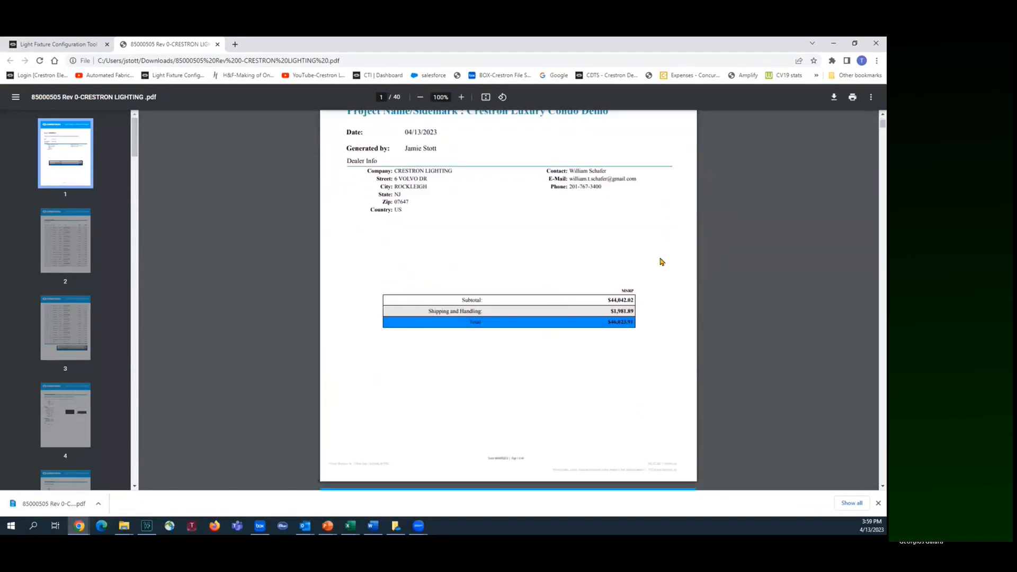
scroll(661, 265, down, 4)
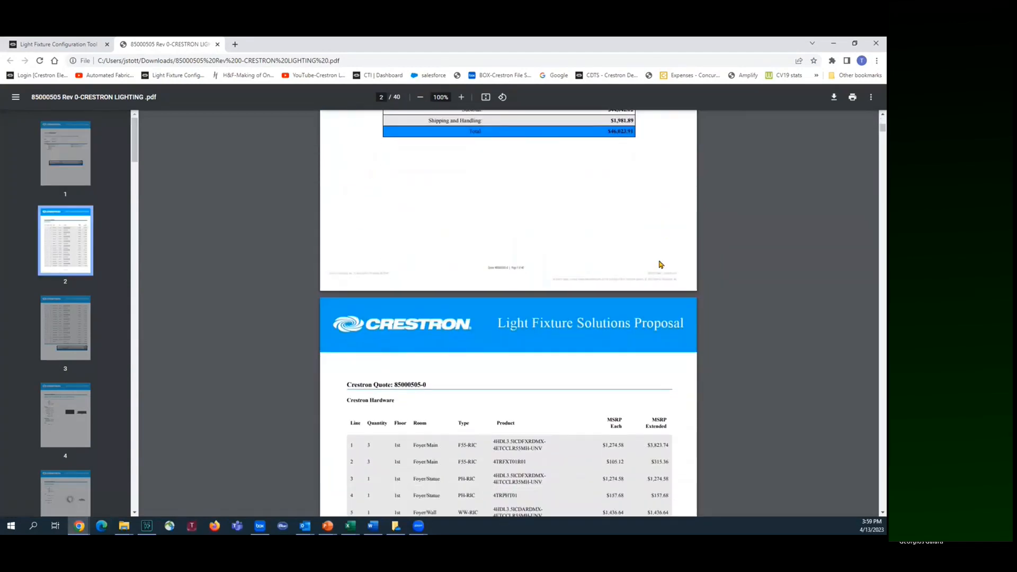
scroll(662, 260, down, 4)
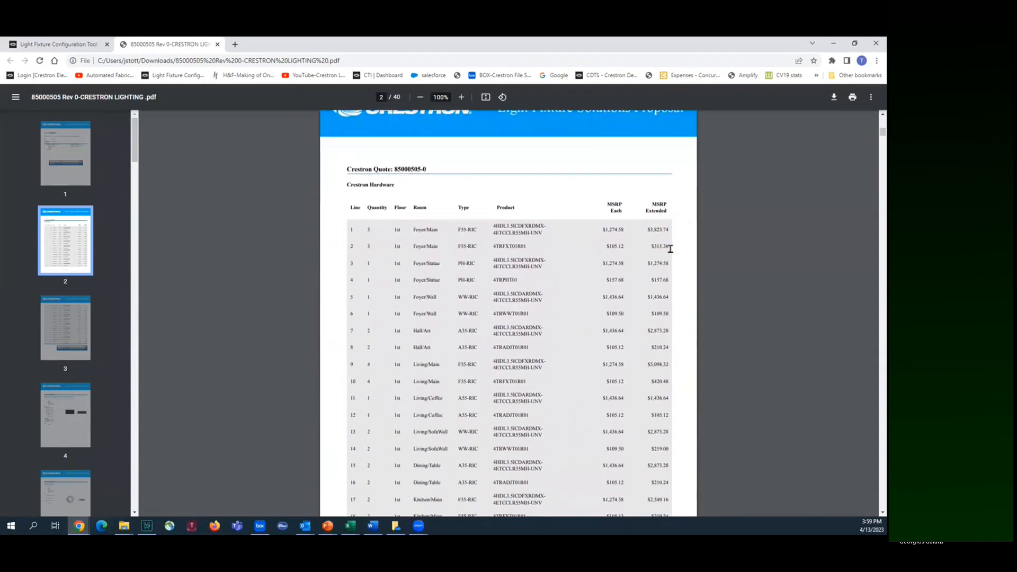
scroll(667, 262, down, 5)
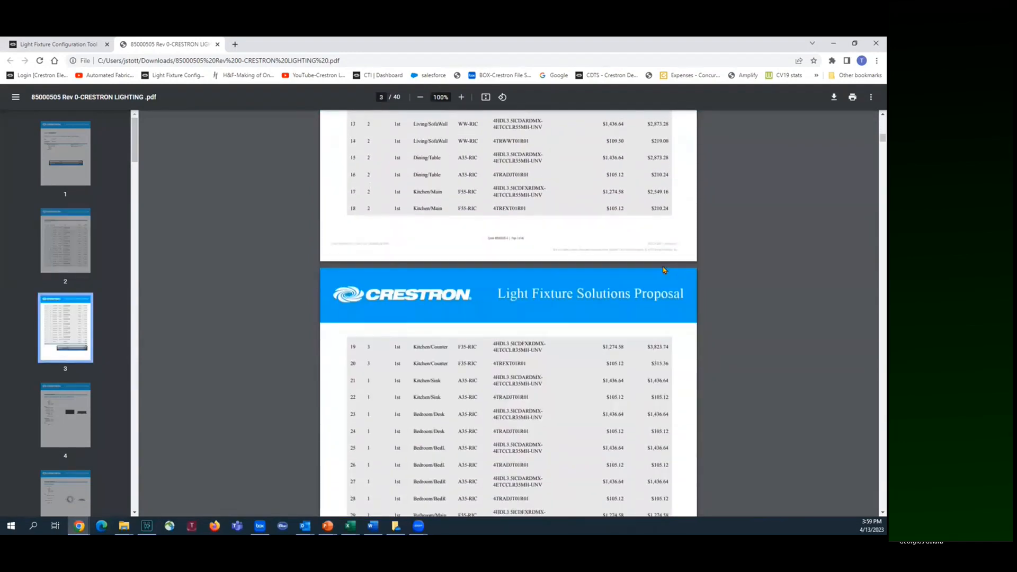
scroll(664, 270, down, 1)
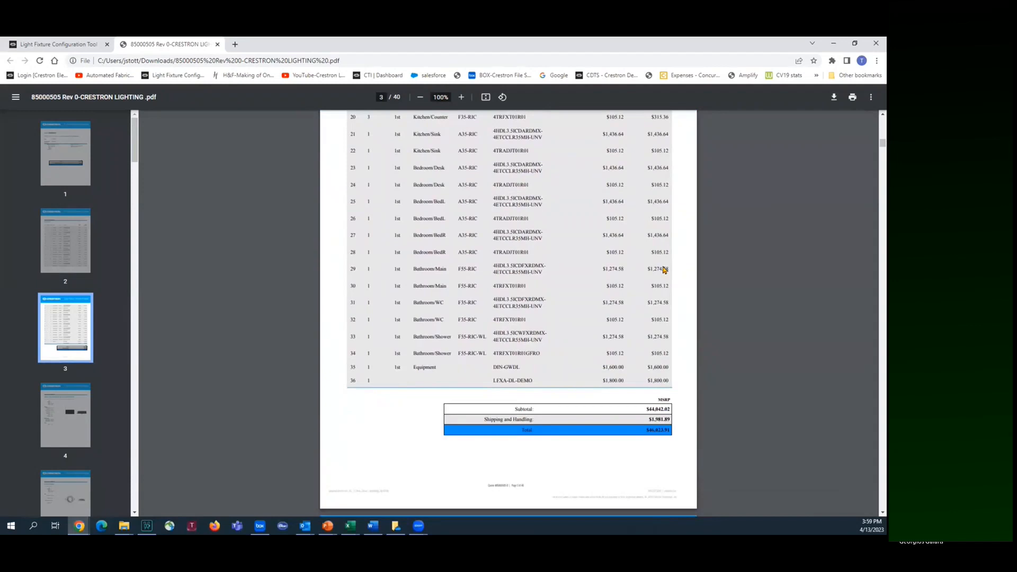
scroll(663, 263, down, 4)
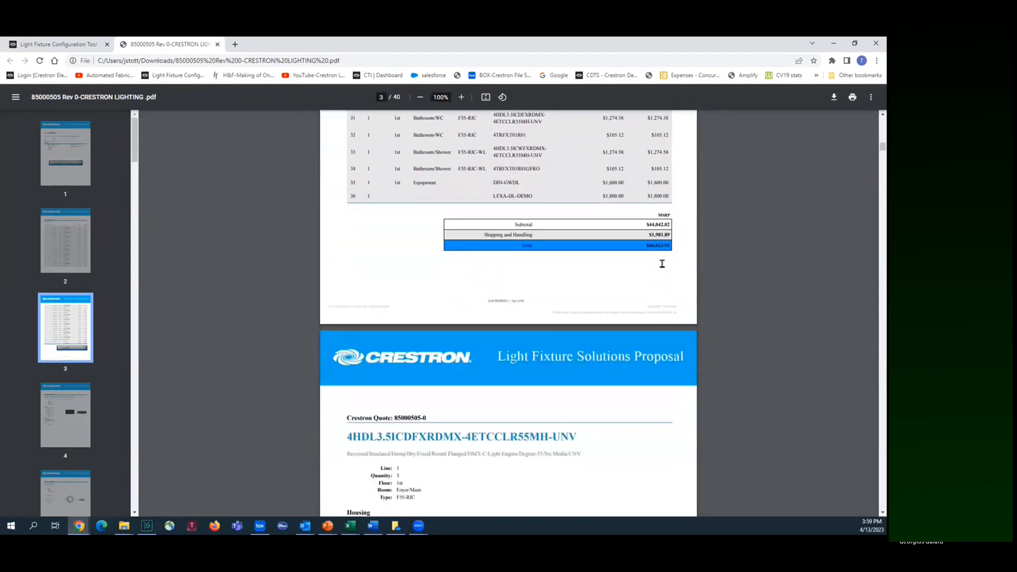
scroll(661, 268, down, 2)
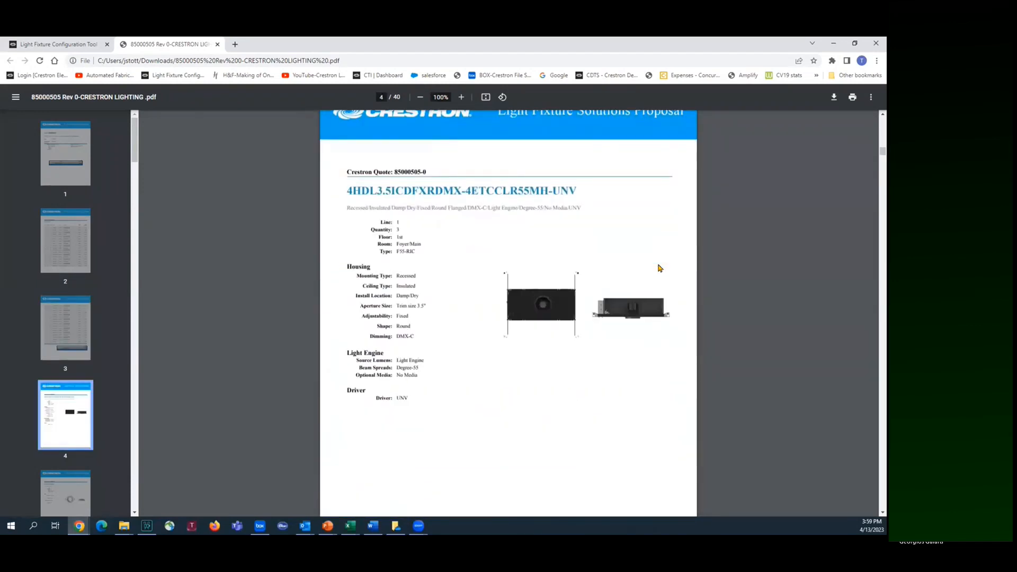
scroll(660, 268, down, 6)
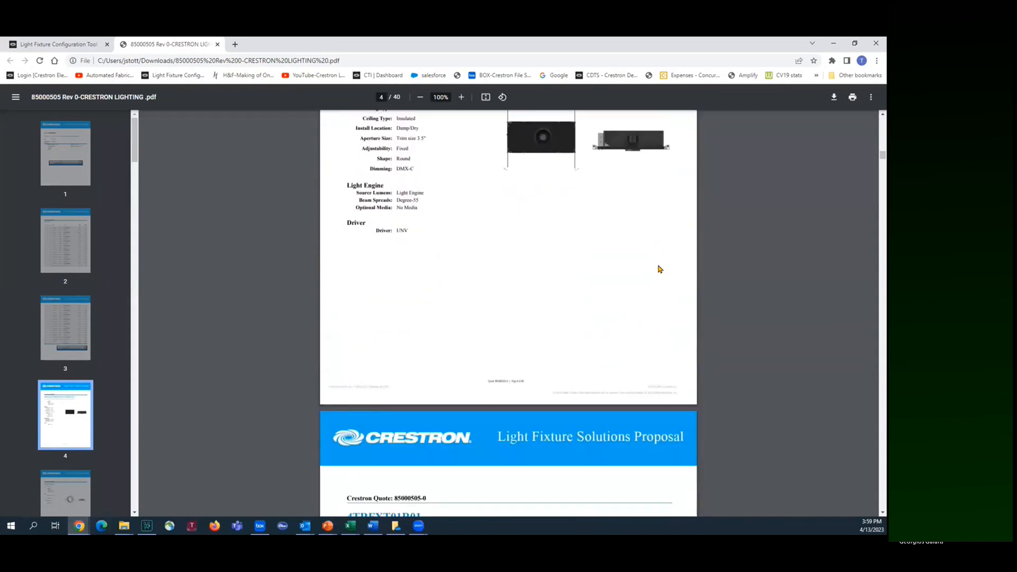
scroll(660, 272, down, 2)
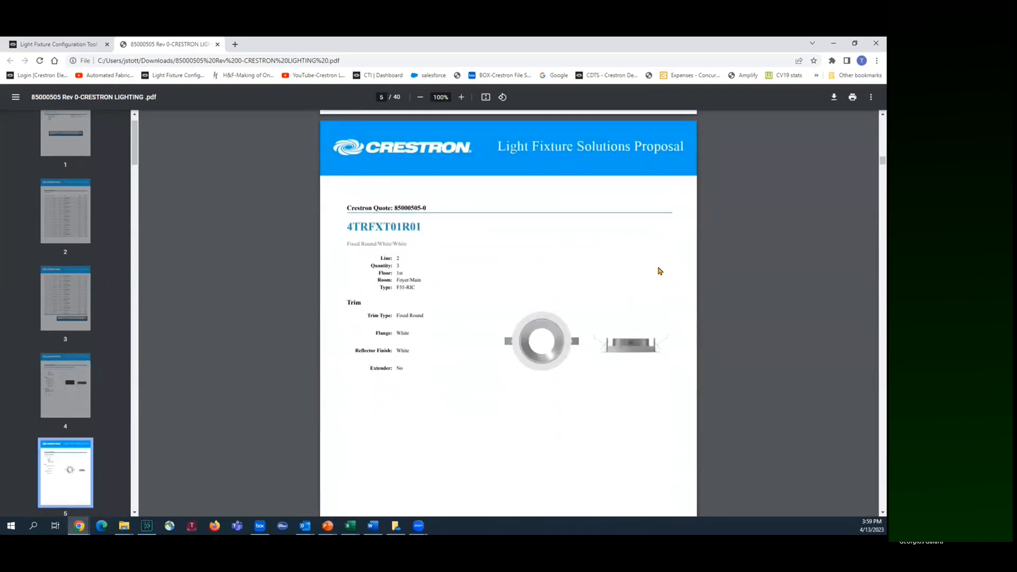
scroll(658, 272, down, 6)
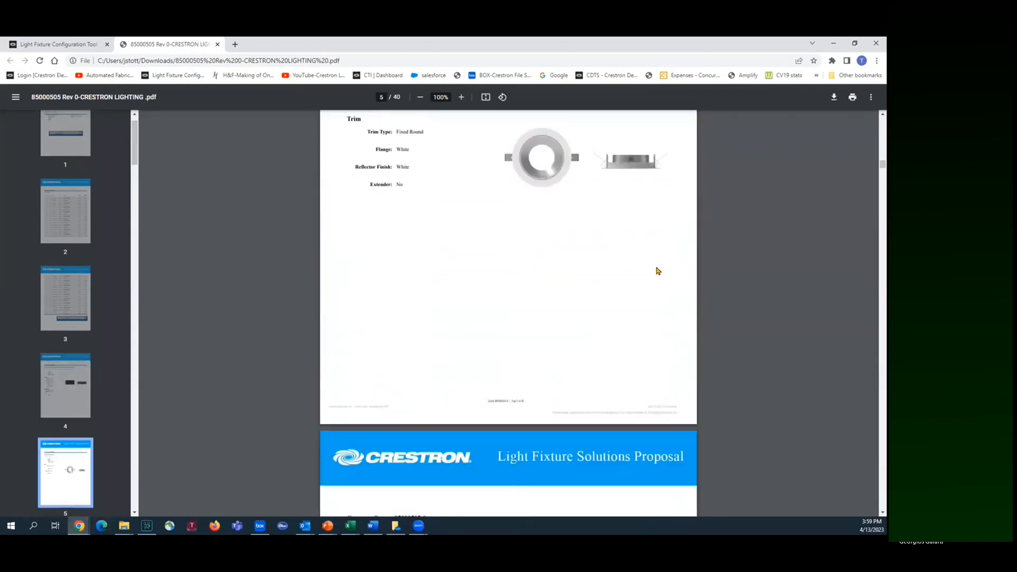
scroll(659, 271, down, 3)
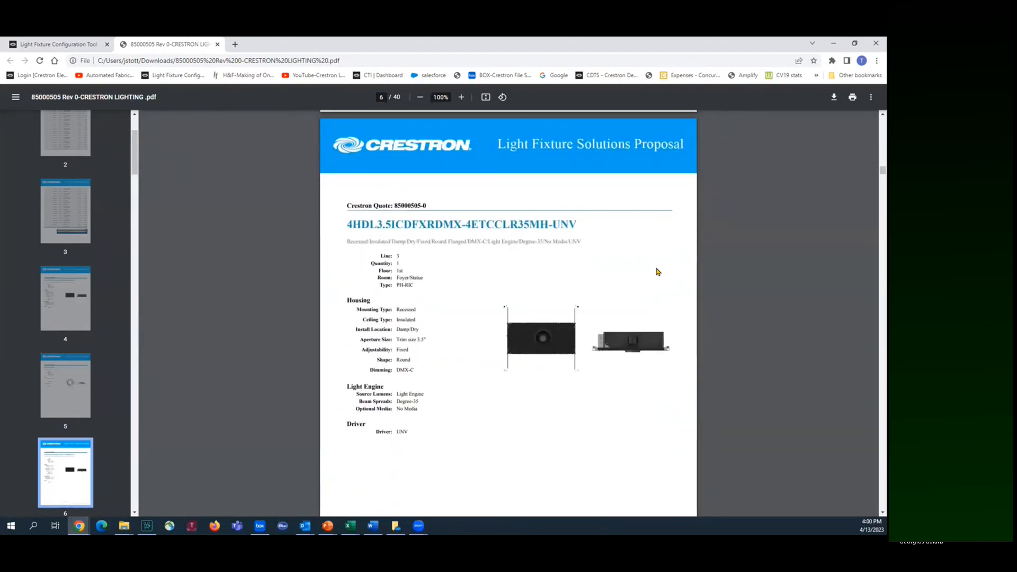
Back in the Light Fixture Configuration Tool, export all design line items except DIN-GWDL and LFXA-DL-DEMO to Excel.
click(66, 45)
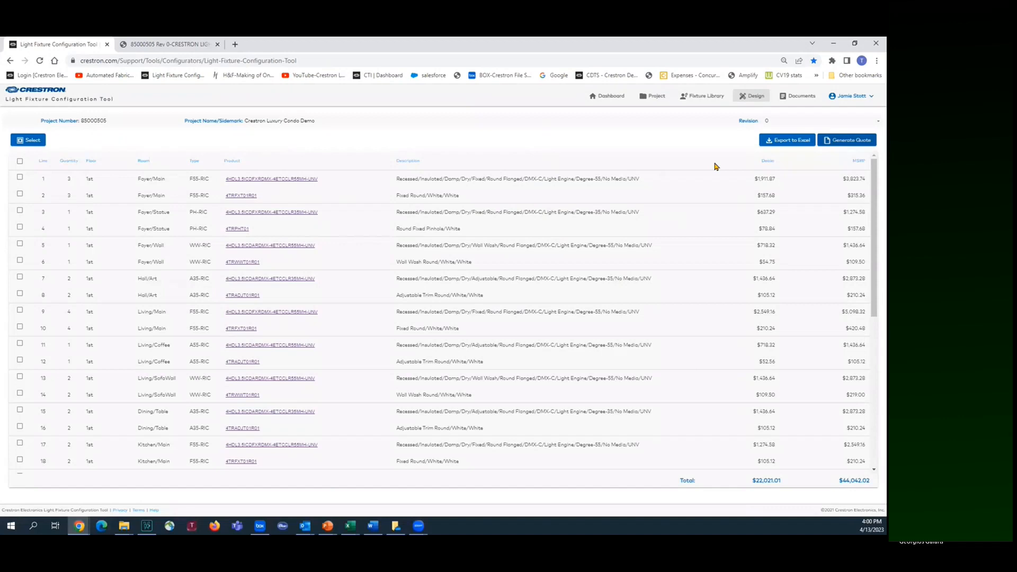
click(20, 161)
scroll(91, 194, down, 1)
scroll(92, 194, down, 5)
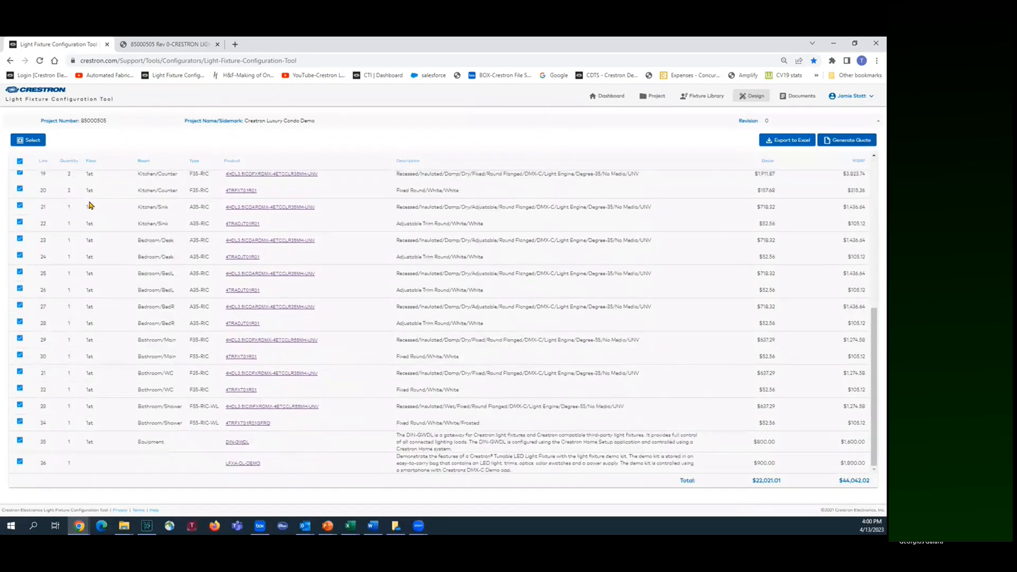
click(19, 462)
click(20, 440)
scroll(704, 334, up, 6)
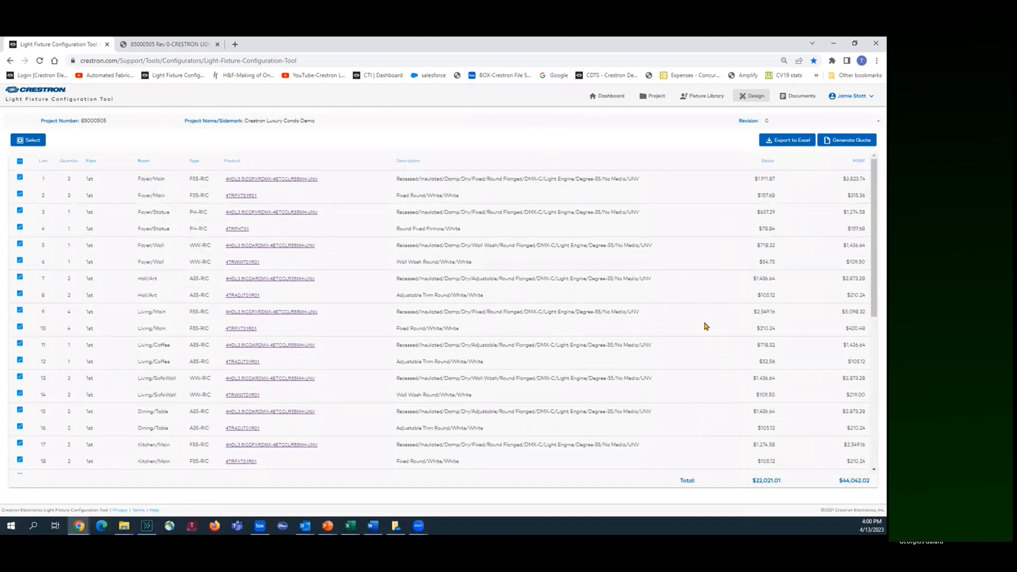
click(776, 142)
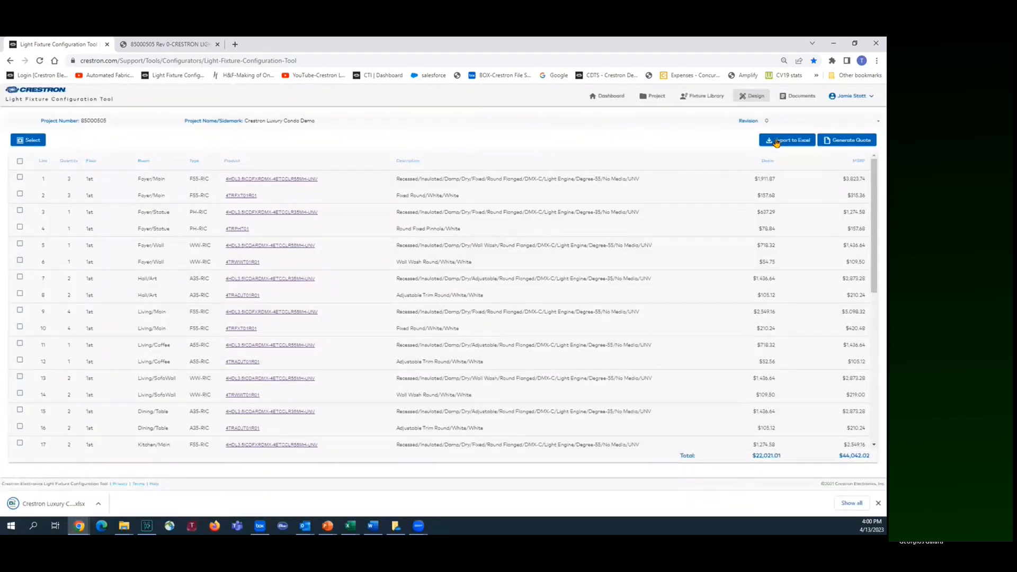
Open the exported workbook in Excel and apply borders to all cells from the first line item through the Total Price row.
click(47, 504)
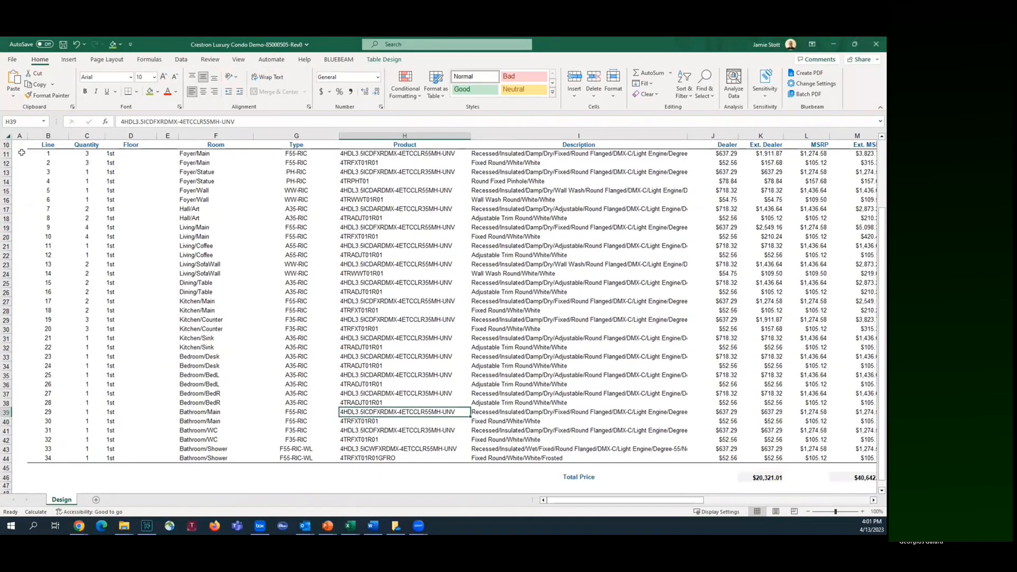
drag(492, 383, 874, 480)
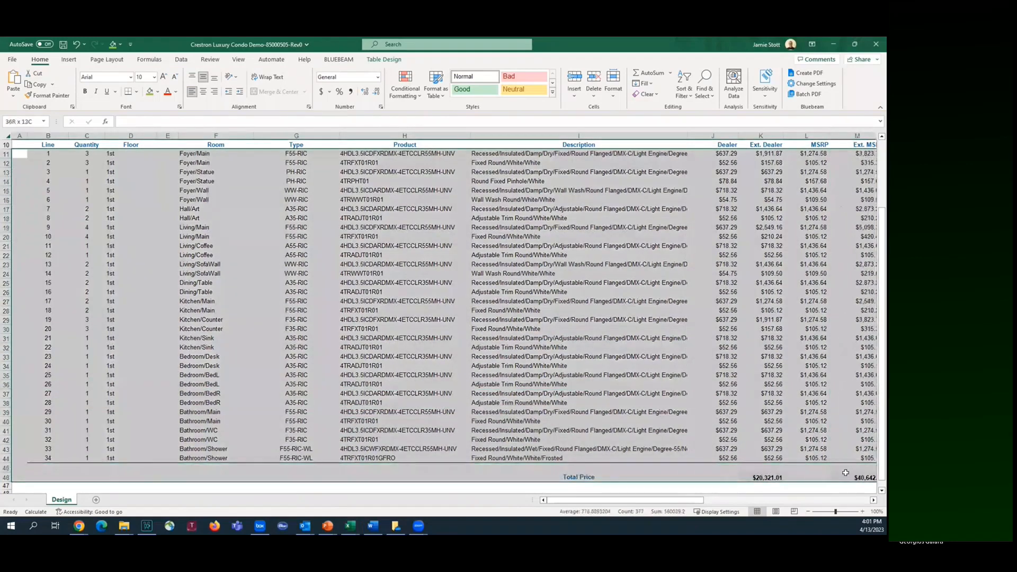
click(137, 92)
click(154, 184)
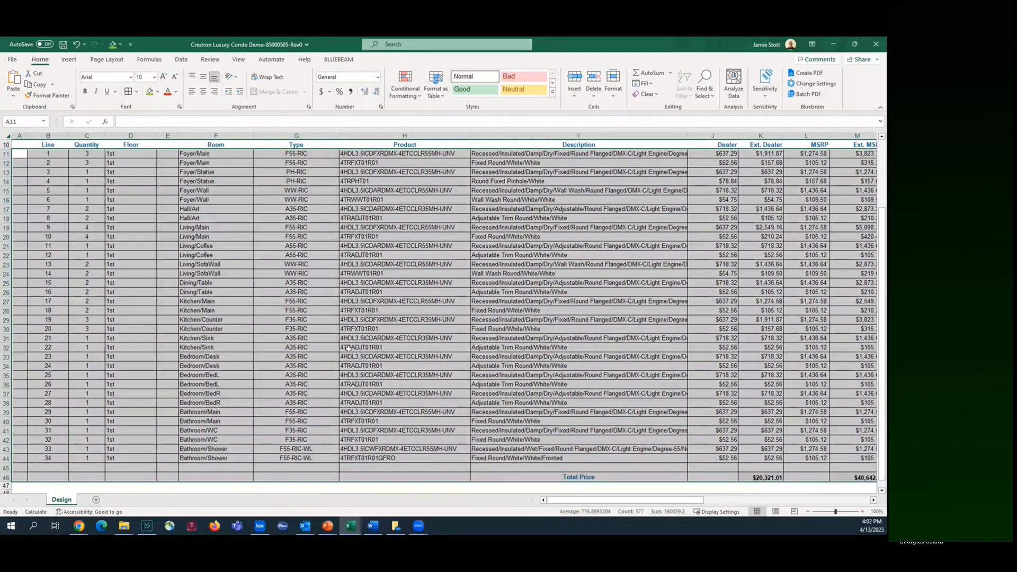
scroll(347, 344, up, 3)
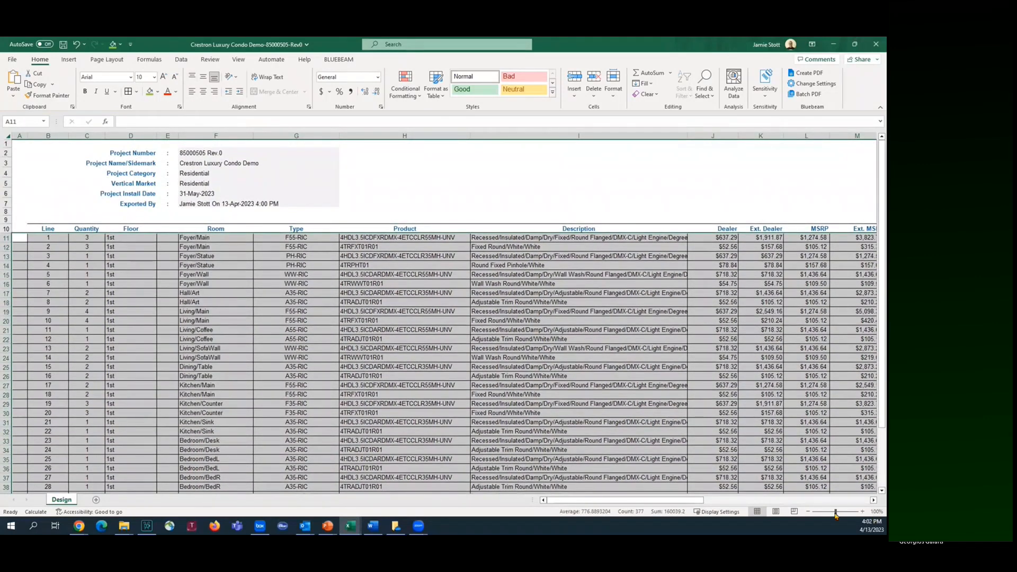
drag(836, 513, 833, 513)
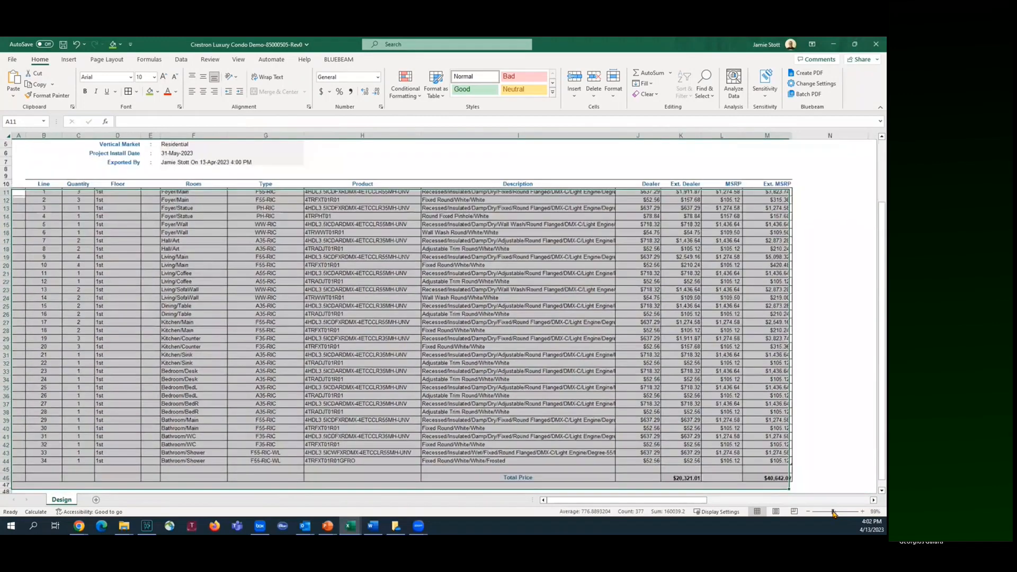